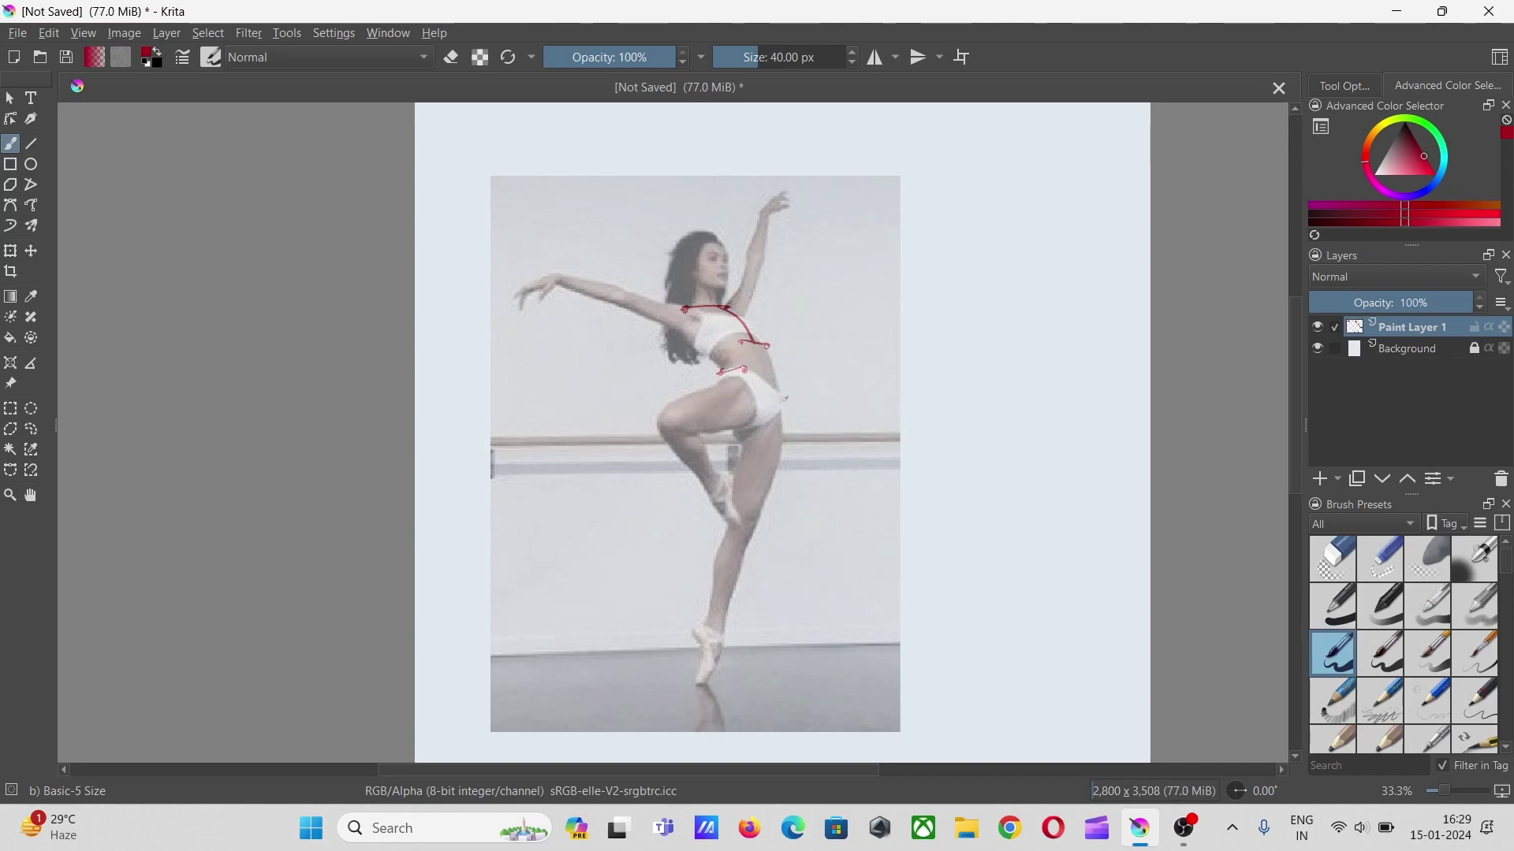
- Trace the ballerina's hips, both legs and the side of the torso in red over the reference photo
{"action": "mouse_move", "coordinate": [747, 370]}
{"action": "left_mouse_down"}
{"action": "mouse_move", "coordinate": [779, 410]}
{"action": "mouse_move", "coordinate": [755, 430]}
{"action": "left_mouse_up"}
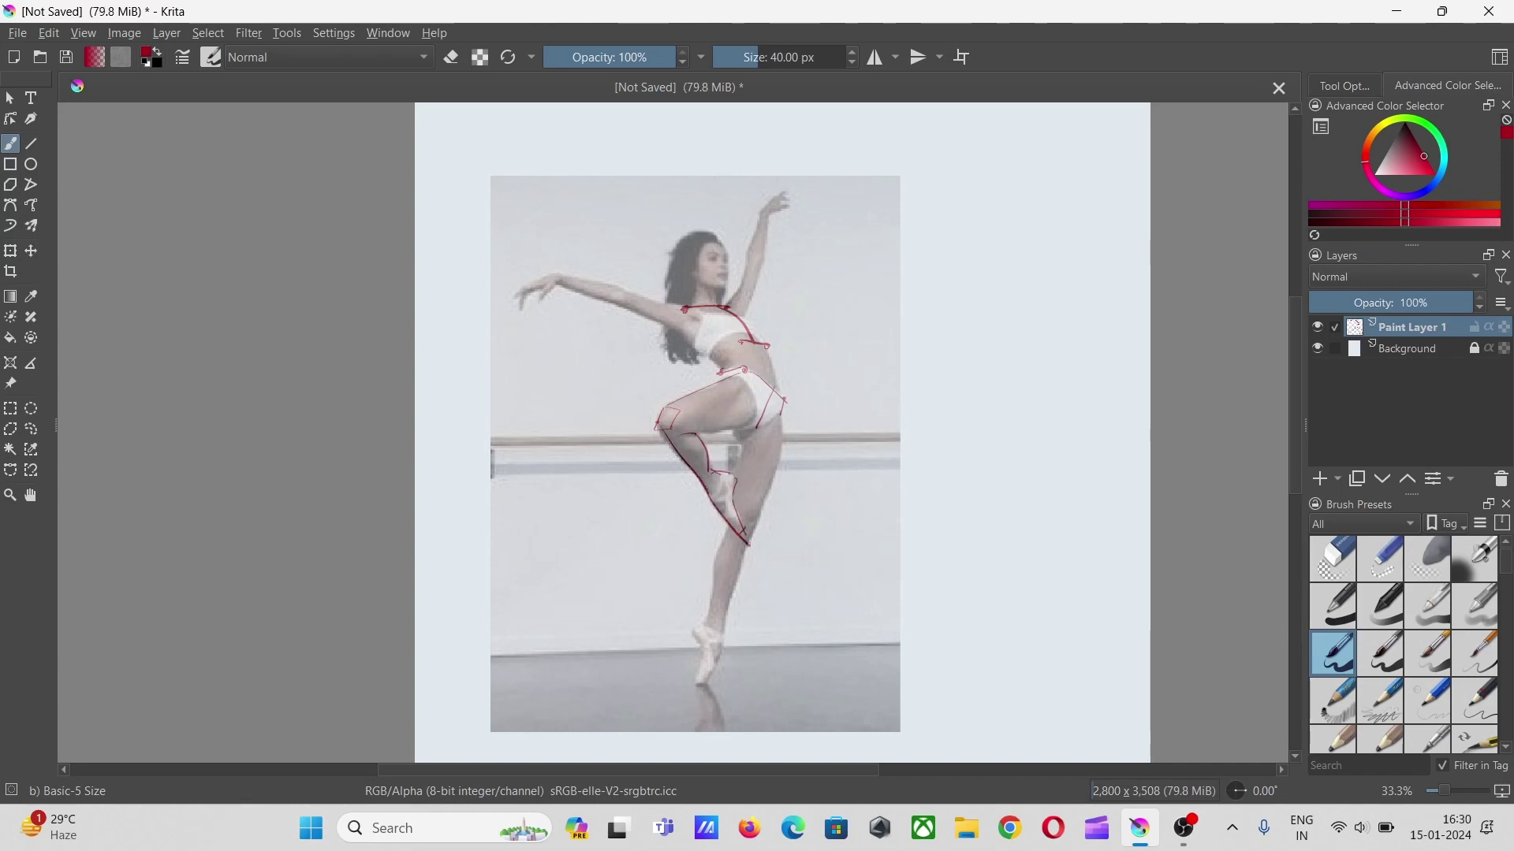
{"action": "mouse_move", "coordinate": [736, 440]}
{"action": "left_mouse_down"}
{"action": "mouse_move", "coordinate": [727, 509]}
{"action": "mouse_move", "coordinate": [779, 419]}
{"action": "left_mouse_up"}
{"action": "left_click_drag", "start_coordinate": [727, 552], "coordinate": [699, 630]}
{"action": "left_click_drag", "start_coordinate": [683, 312], "coordinate": [717, 361]}
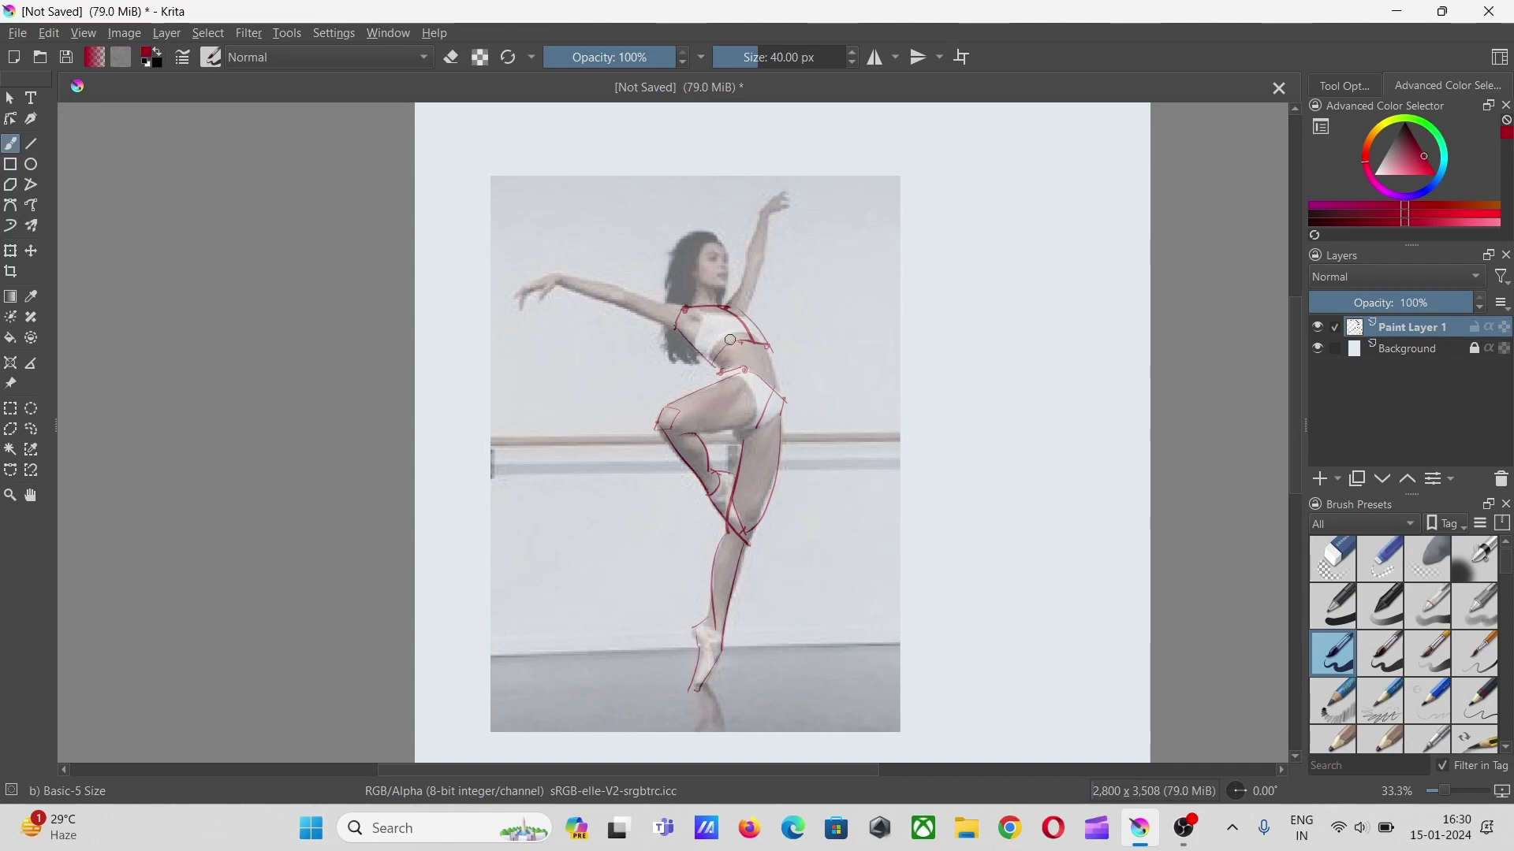
- Add red tilt lines through the ballerina's hips and shoulders and construct the head as a circle with guide lines
{"action": "left_click_drag", "start_coordinate": [790, 410], "coordinate": [629, 356]}
{"action": "mouse_move", "coordinate": [729, 307]}
{"action": "left_mouse_down"}
{"action": "mouse_move", "coordinate": [561, 319]}
{"action": "mouse_move", "coordinate": [851, 291]}
{"action": "left_mouse_up"}
{"action": "left_click_drag", "start_coordinate": [681, 239], "coordinate": [730, 261]}
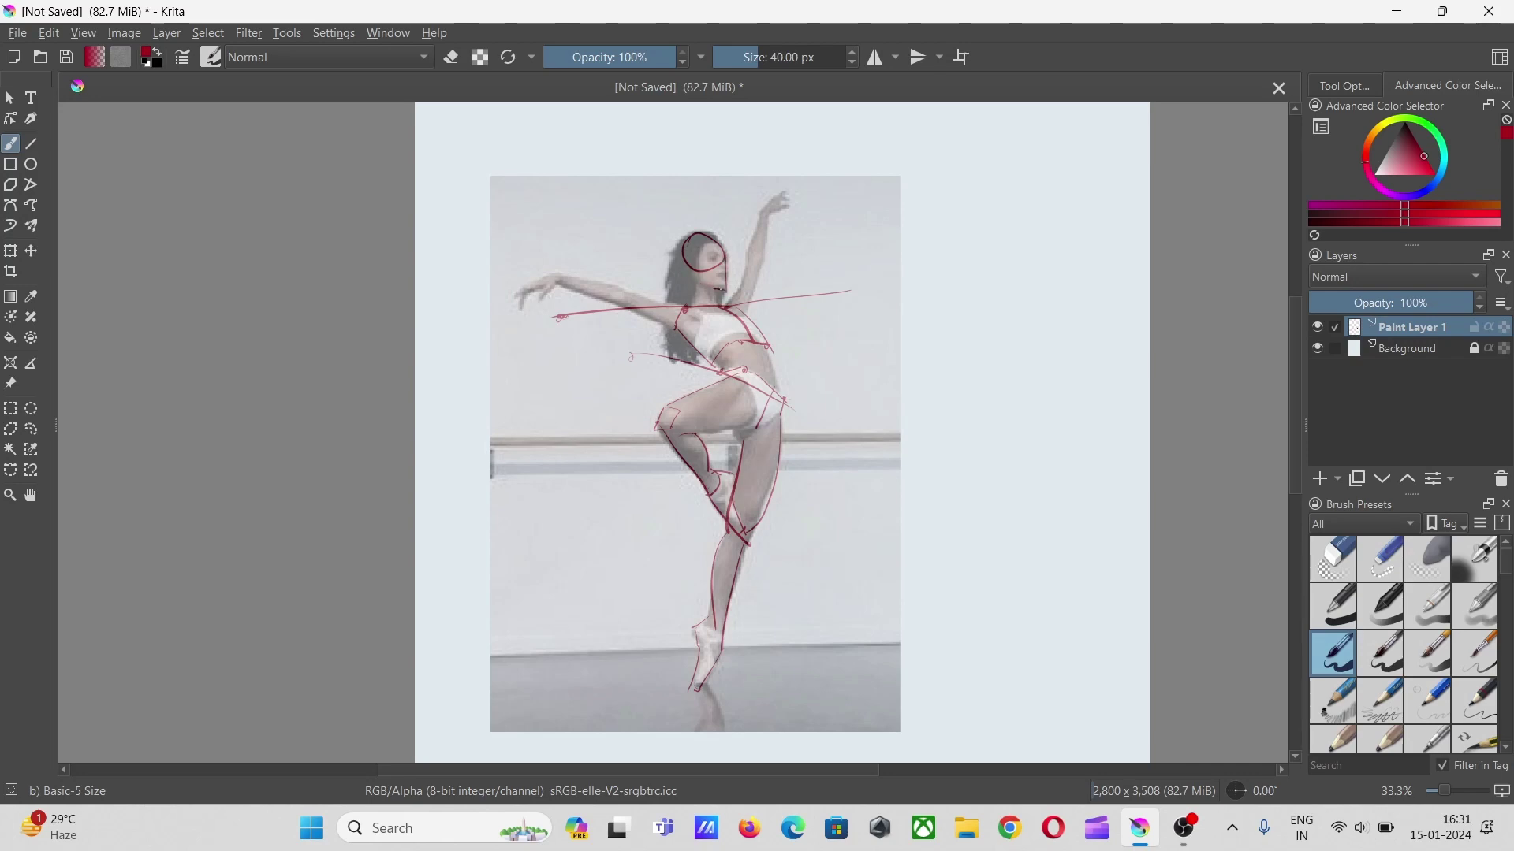
{"action": "key", "text": "ctrl+z"}
{"action": "mouse_move", "coordinate": [601, 260]}
{"action": "left_mouse_down"}
{"action": "mouse_move", "coordinate": [761, 296]}
{"action": "mouse_move", "coordinate": [725, 288]}
{"action": "mouse_move", "coordinate": [704, 234]}
{"action": "left_mouse_up"}
{"action": "key", "text": "ctrl+z"}
- Trace both of the ballerina's arms and hands in red and add a diagonal guide line along the torso
{"action": "mouse_move", "coordinate": [626, 310]}
{"action": "left_mouse_down"}
{"action": "mouse_move", "coordinate": [580, 274]}
{"action": "mouse_move", "coordinate": [597, 298]}
{"action": "mouse_move", "coordinate": [509, 294]}
{"action": "left_mouse_up"}
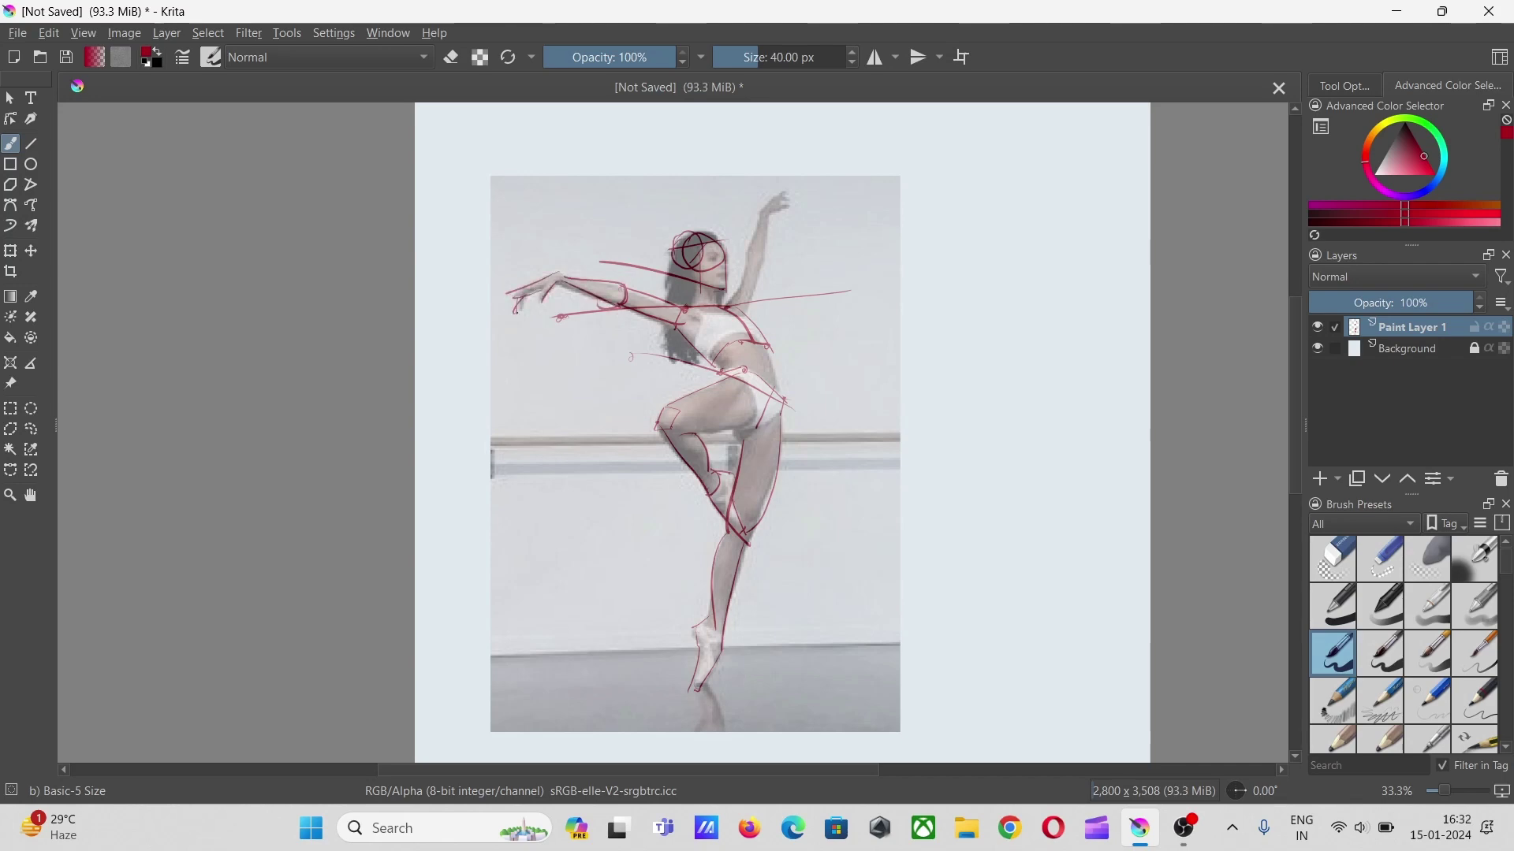
{"action": "left_click_drag", "start_coordinate": [729, 306], "coordinate": [757, 221]}
{"action": "mouse_move", "coordinate": [775, 345]}
{"action": "left_mouse_down"}
{"action": "mouse_move", "coordinate": [786, 405]}
{"action": "mouse_move", "coordinate": [562, 236]}
{"action": "left_mouse_up"}
{"action": "key", "text": "v"}
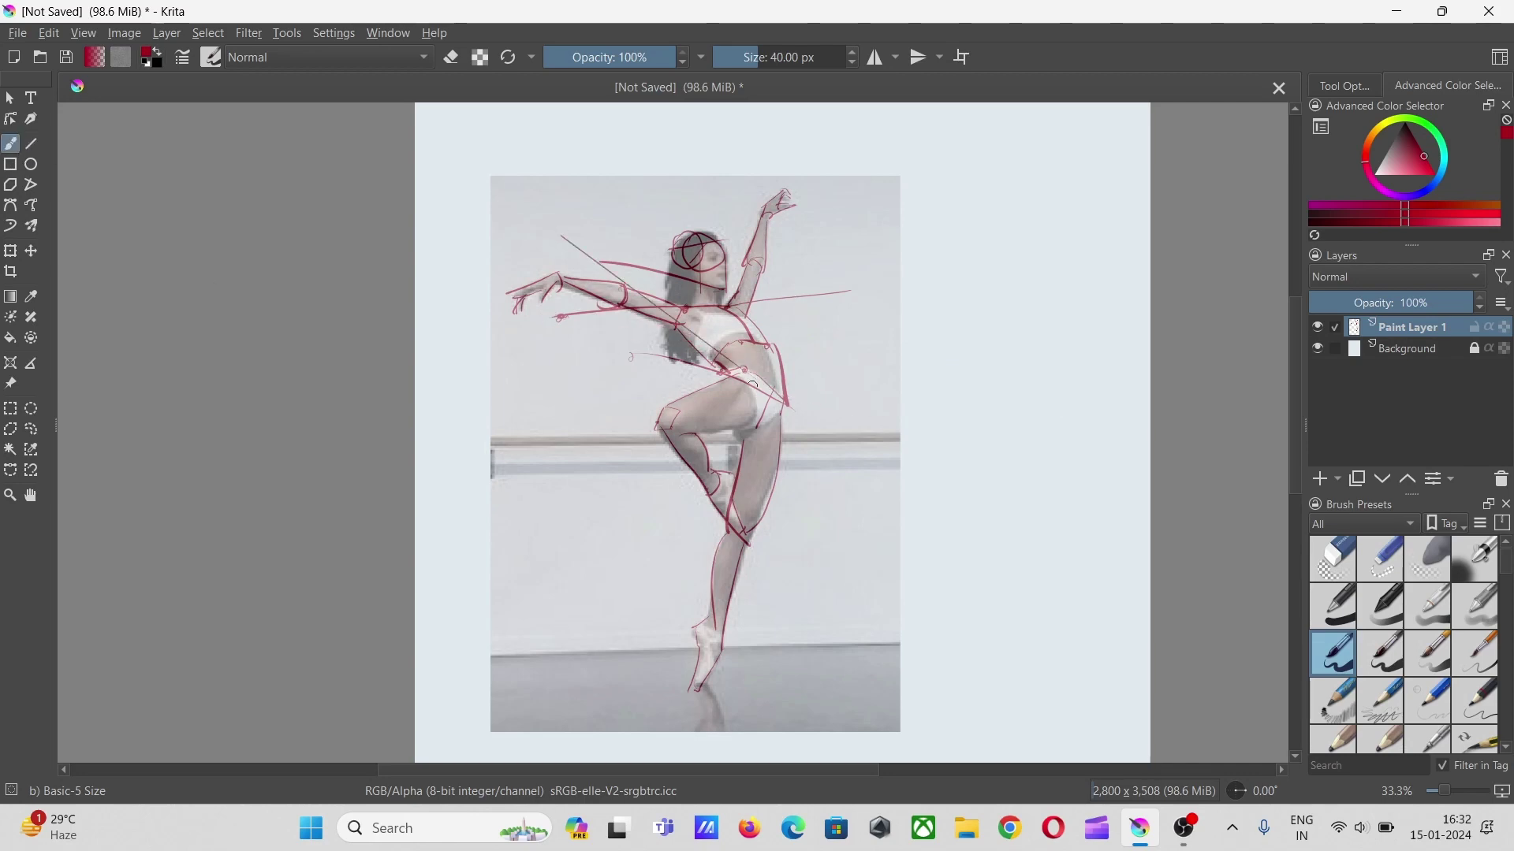
- Construct the ballerina's pelvis as a red box and add a curved guide line around the hip
{"action": "key", "text": "ctrl+t"}
{"action": "key", "text": "b"}
{"action": "mouse_move", "coordinate": [777, 417]}
{"action": "left_mouse_down"}
{"action": "mouse_move", "coordinate": [718, 406]}
{"action": "mouse_move", "coordinate": [784, 429]}
{"action": "left_mouse_up"}
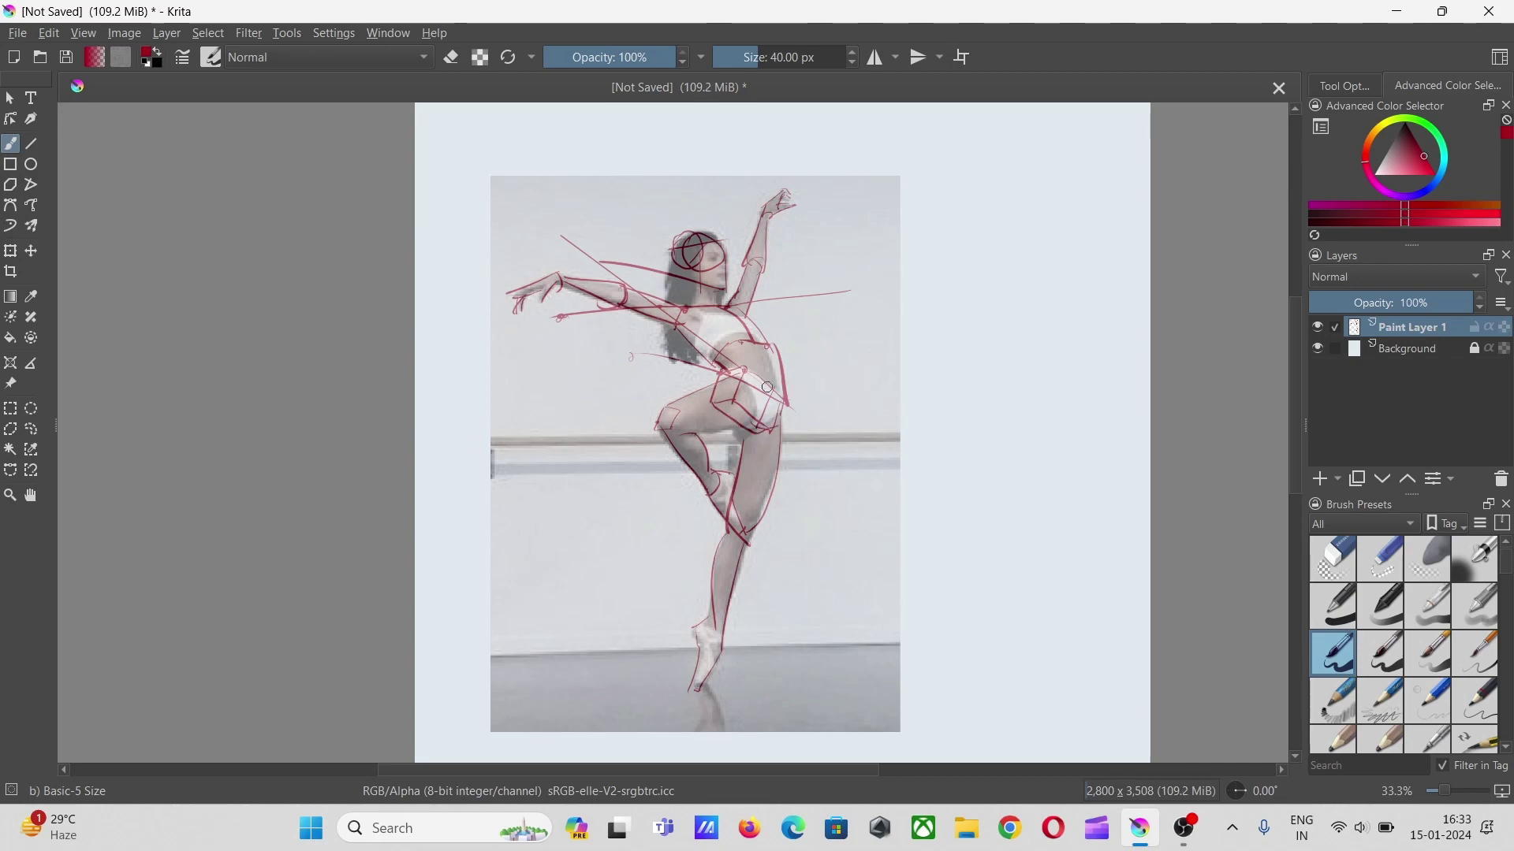
{"action": "left_click_drag", "start_coordinate": [757, 339], "coordinate": [771, 418]}
{"action": "key", "text": "ctrl+z"}
{"action": "key", "text": "ctrl+z"}
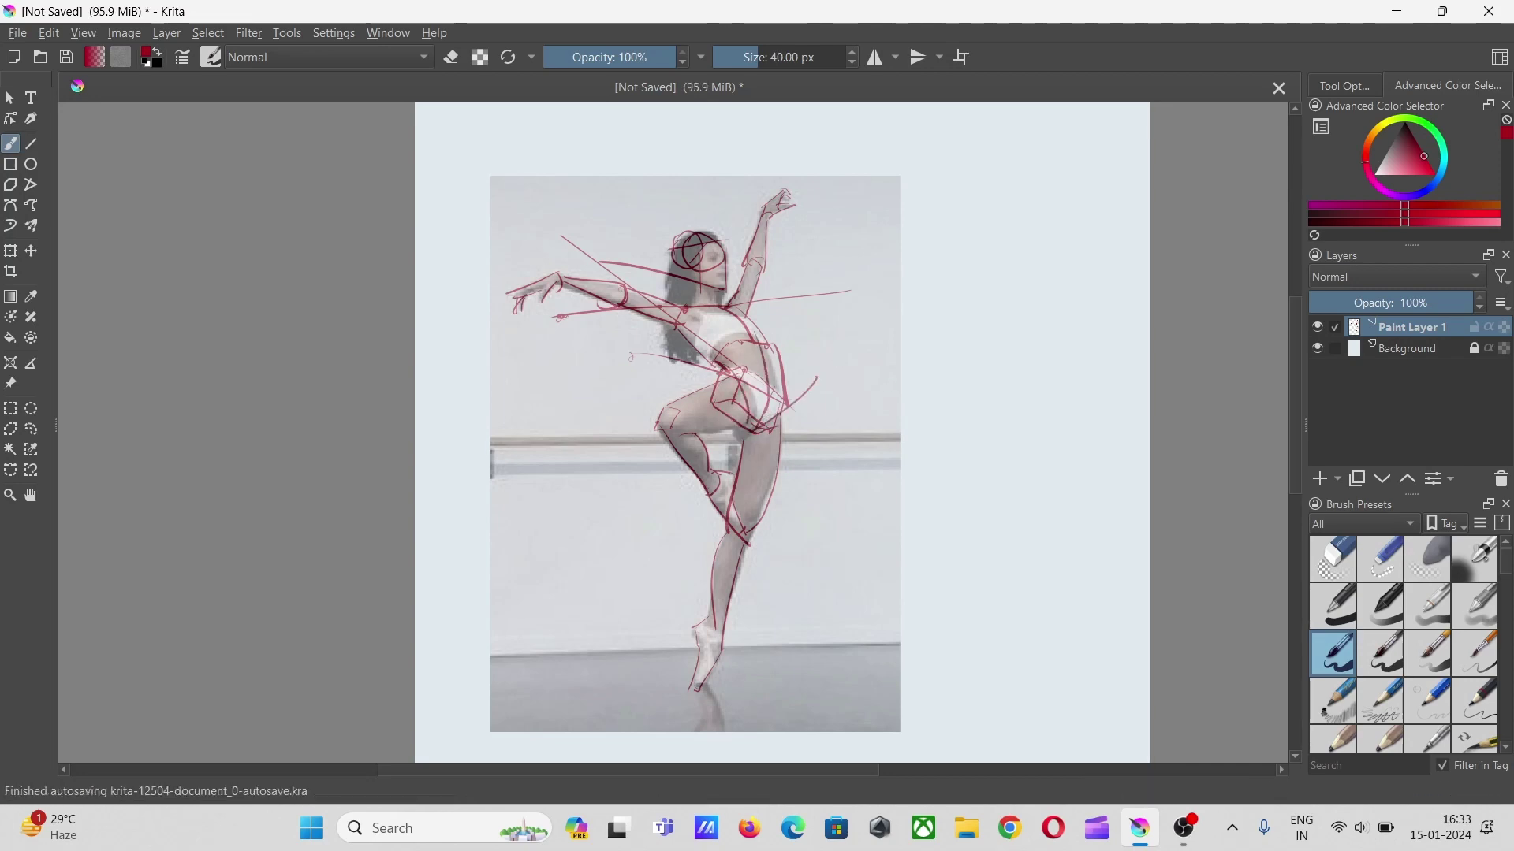
- Move the red ballerina sketch off the photo onto the empty canvas beside it
{"action": "key", "text": "ctrl+t"}
{"action": "left_click_drag", "start_coordinate": [646, 473], "coordinate": [946, 468]}
{"action": "key", "text": "Escape"}
{"action": "key", "text": "b"}
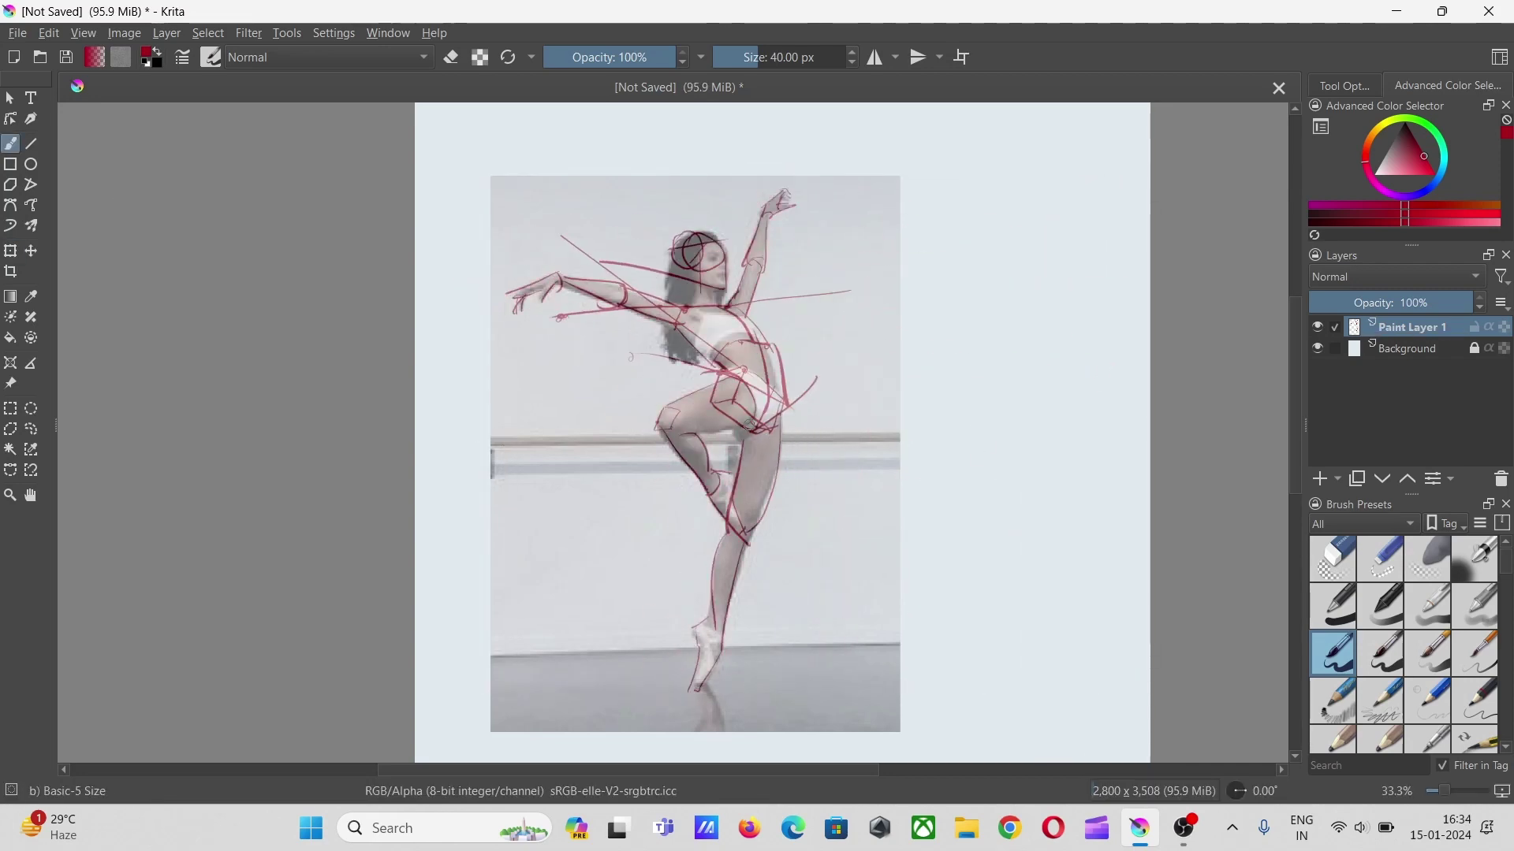
{"action": "key", "text": "ctrl+z"}
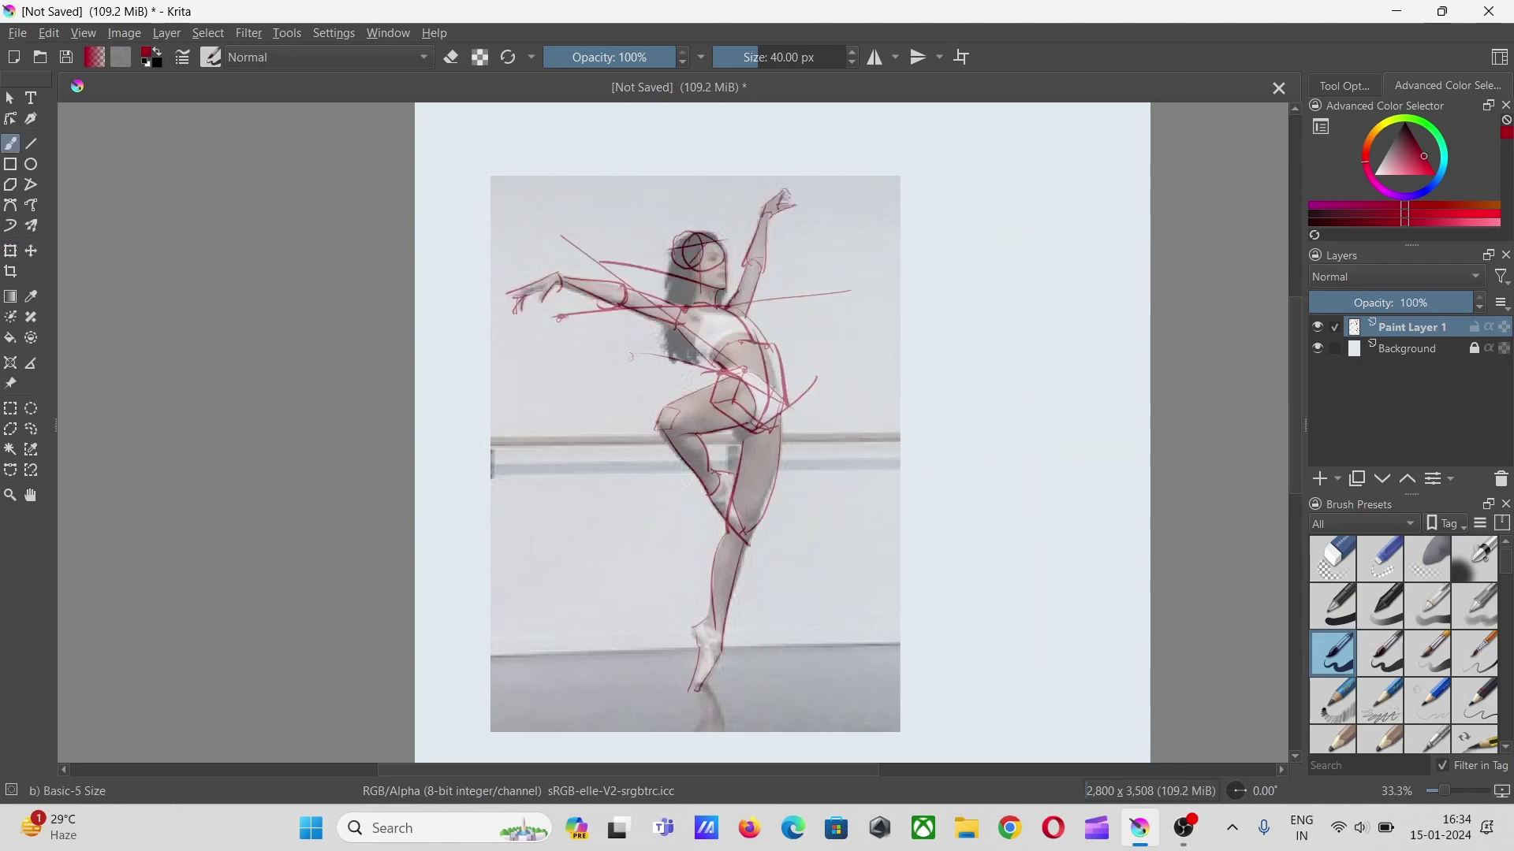
{"action": "key", "text": "ctrl+z"}
{"action": "key", "text": "ctrl+z"}
{"action": "key", "text": "ctrl+z"}
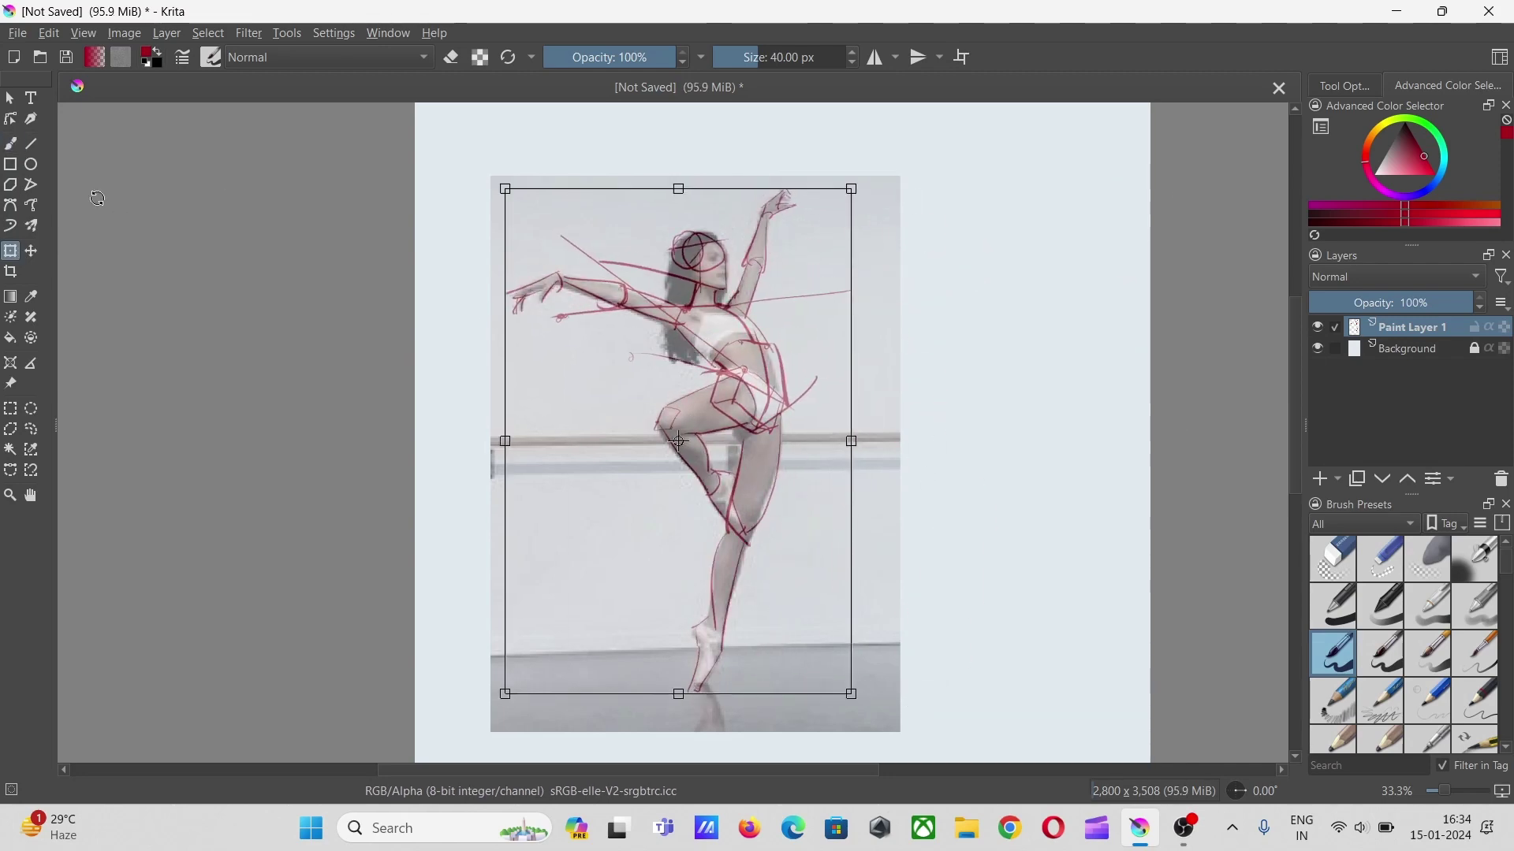
{"action": "key", "text": "ctrl+shift+z"}
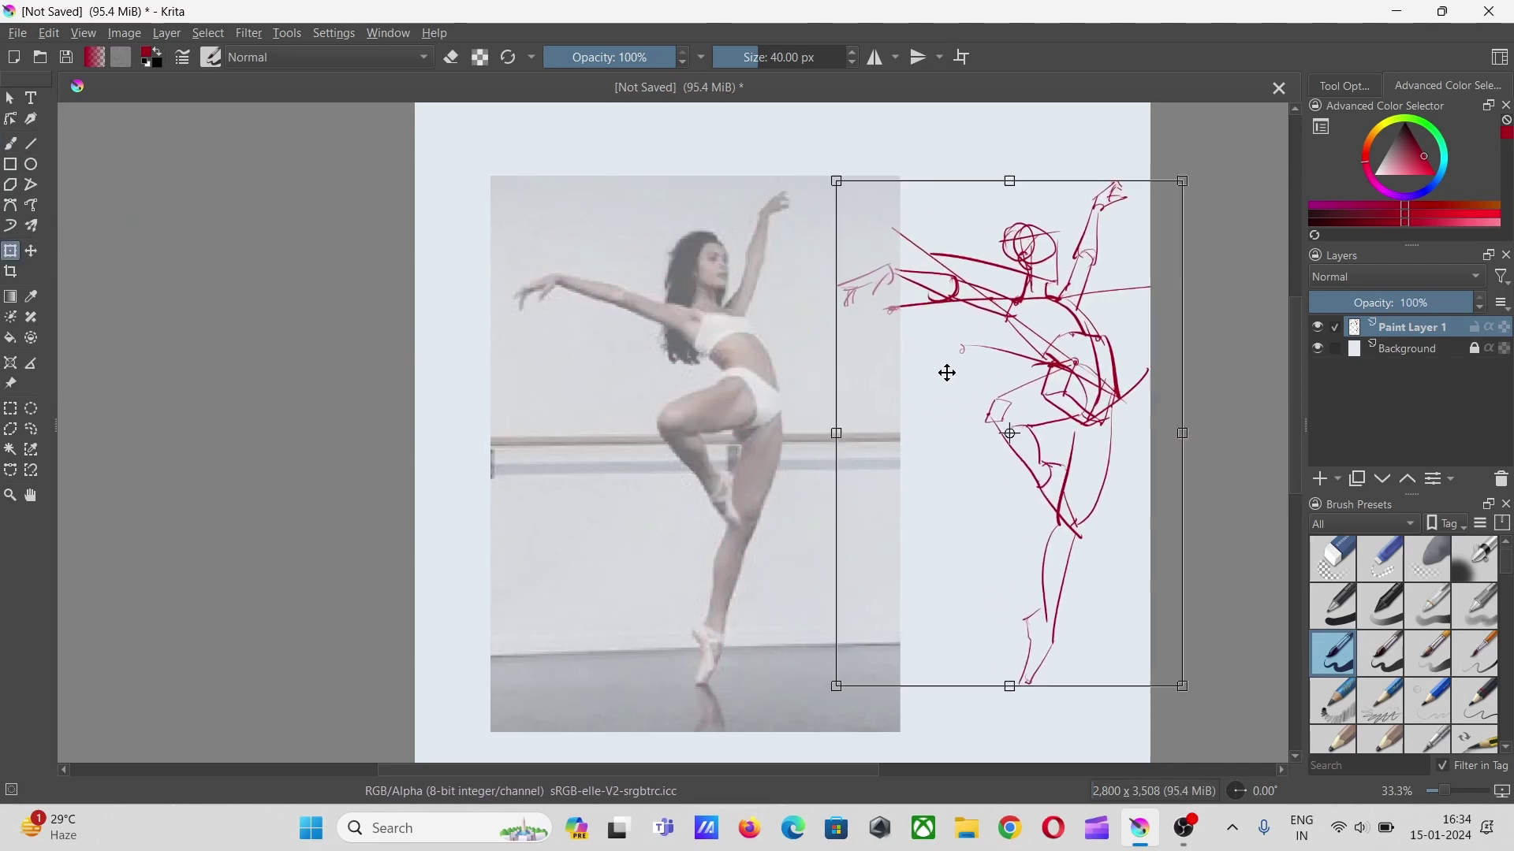
{"action": "key", "text": "Return"}
- Shrink the ballerina reference photo, place it outside the canvas, and hide Paint Layer 1 with the red sketch
{"action": "left_click_drag", "start_coordinate": [900, 732], "coordinate": [713, 624]}
{"action": "left_click_drag", "start_coordinate": [670, 457], "coordinate": [327, 429]}
{"action": "key", "text": "b"}
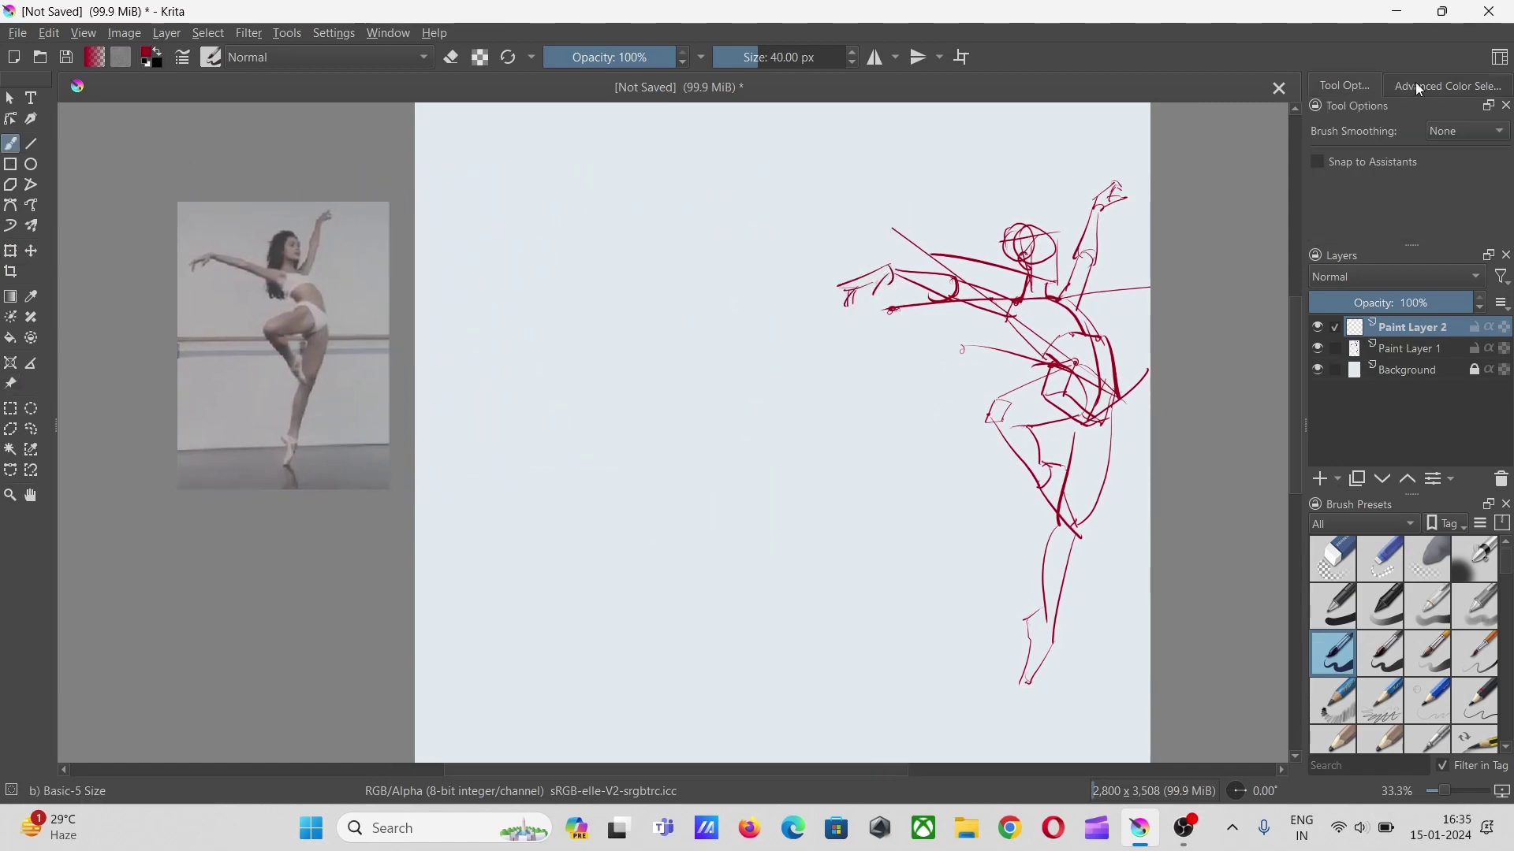
{"action": "left_click", "coordinate": [1318, 348]}
{"action": "mouse_move", "coordinate": [577, 254]}
{"action": "left_mouse_down"}
{"action": "mouse_move", "coordinate": [667, 384]}
{"action": "mouse_move", "coordinate": [692, 369]}
{"action": "left_mouse_up"}
{"action": "key", "text": "ctrl+z"}
{"action": "key", "text": "ctrl+z"}
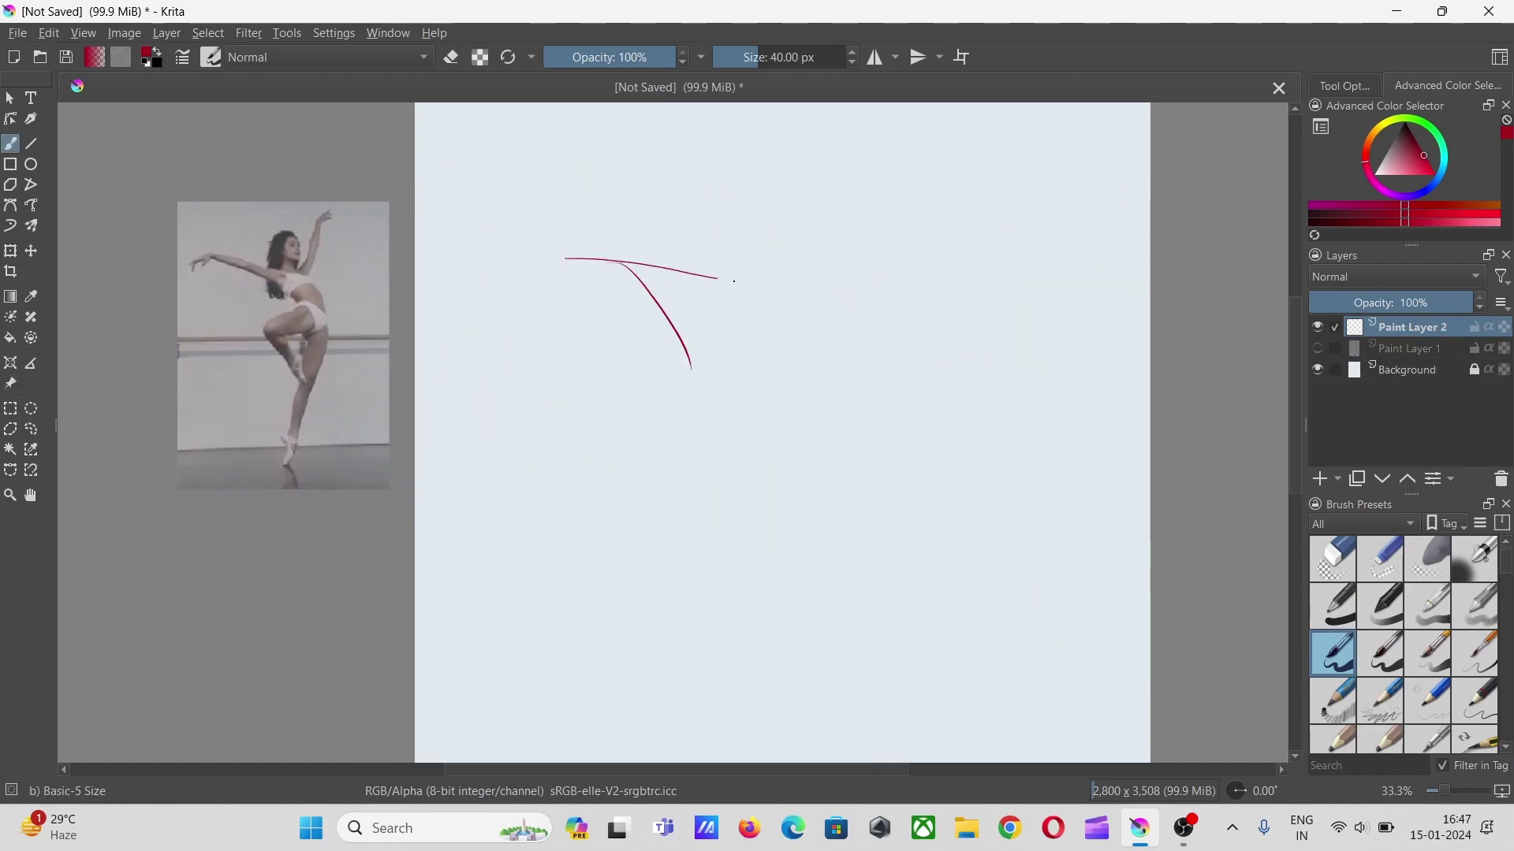
{"action": "left_click", "coordinate": [1318, 348]}
{"action": "left_click", "coordinate": [1318, 349]}
{"action": "key", "text": "ctrl+z"}
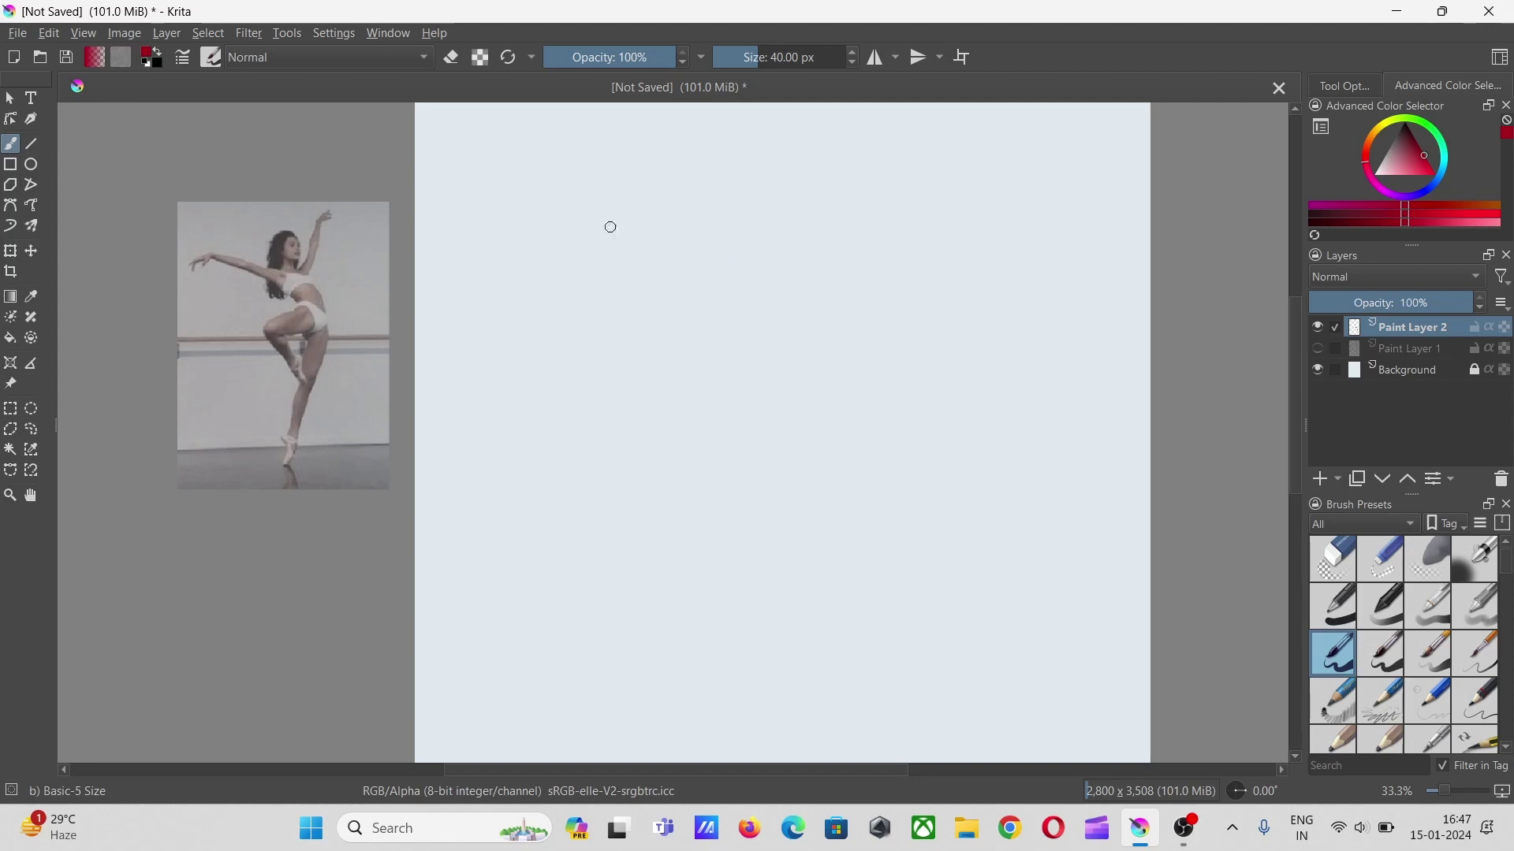
- Set the brush colour to dark blue and sketch the head, spine curve, pelvis and bent leg on Paint Layer 2
{"action": "left_click", "coordinate": [611, 226], "text": "ctrl"}
{"action": "left_click", "coordinate": [1427, 161]}
{"action": "left_click_drag", "start_coordinate": [673, 196], "coordinate": [679, 241]}
{"action": "mouse_move", "coordinate": [685, 253]}
{"action": "left_mouse_down"}
{"action": "mouse_move", "coordinate": [744, 368]}
{"action": "mouse_move", "coordinate": [713, 250]}
{"action": "mouse_move", "coordinate": [733, 402]}
{"action": "left_mouse_up"}
{"action": "key", "text": "ctrl+z"}
{"action": "mouse_move", "coordinate": [755, 390]}
{"action": "left_mouse_down"}
{"action": "mouse_move", "coordinate": [703, 352]}
{"action": "mouse_move", "coordinate": [618, 432]}
{"action": "left_mouse_up"}
{"action": "mouse_move", "coordinate": [623, 448]}
{"action": "left_mouse_down"}
{"action": "mouse_move", "coordinate": [693, 531]}
{"action": "mouse_move", "coordinate": [671, 526]}
{"action": "left_mouse_up"}
{"action": "key", "text": "ctrl+z"}
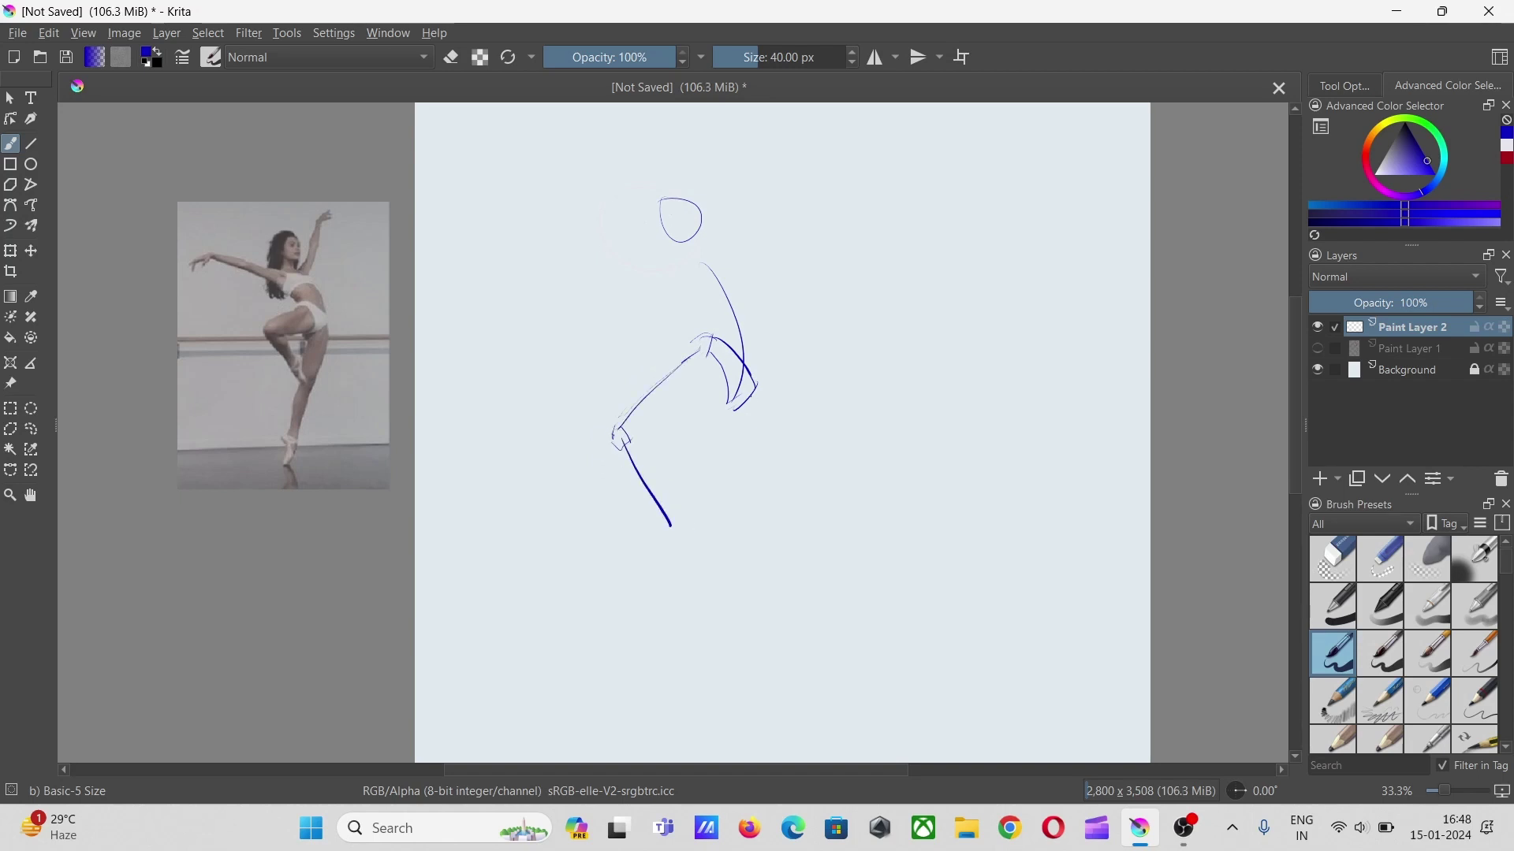
{"action": "left_click_drag", "start_coordinate": [763, 383], "coordinate": [734, 536]}
{"action": "left_click_drag", "start_coordinate": [729, 406], "coordinate": [701, 704]}
{"action": "key", "text": "ctrl+z"}
{"action": "left_click_drag", "start_coordinate": [729, 544], "coordinate": [694, 684]}
{"action": "left_click_drag", "start_coordinate": [711, 542], "coordinate": [673, 759]}
{"action": "left_click_drag", "start_coordinate": [676, 671], "coordinate": [670, 761]}
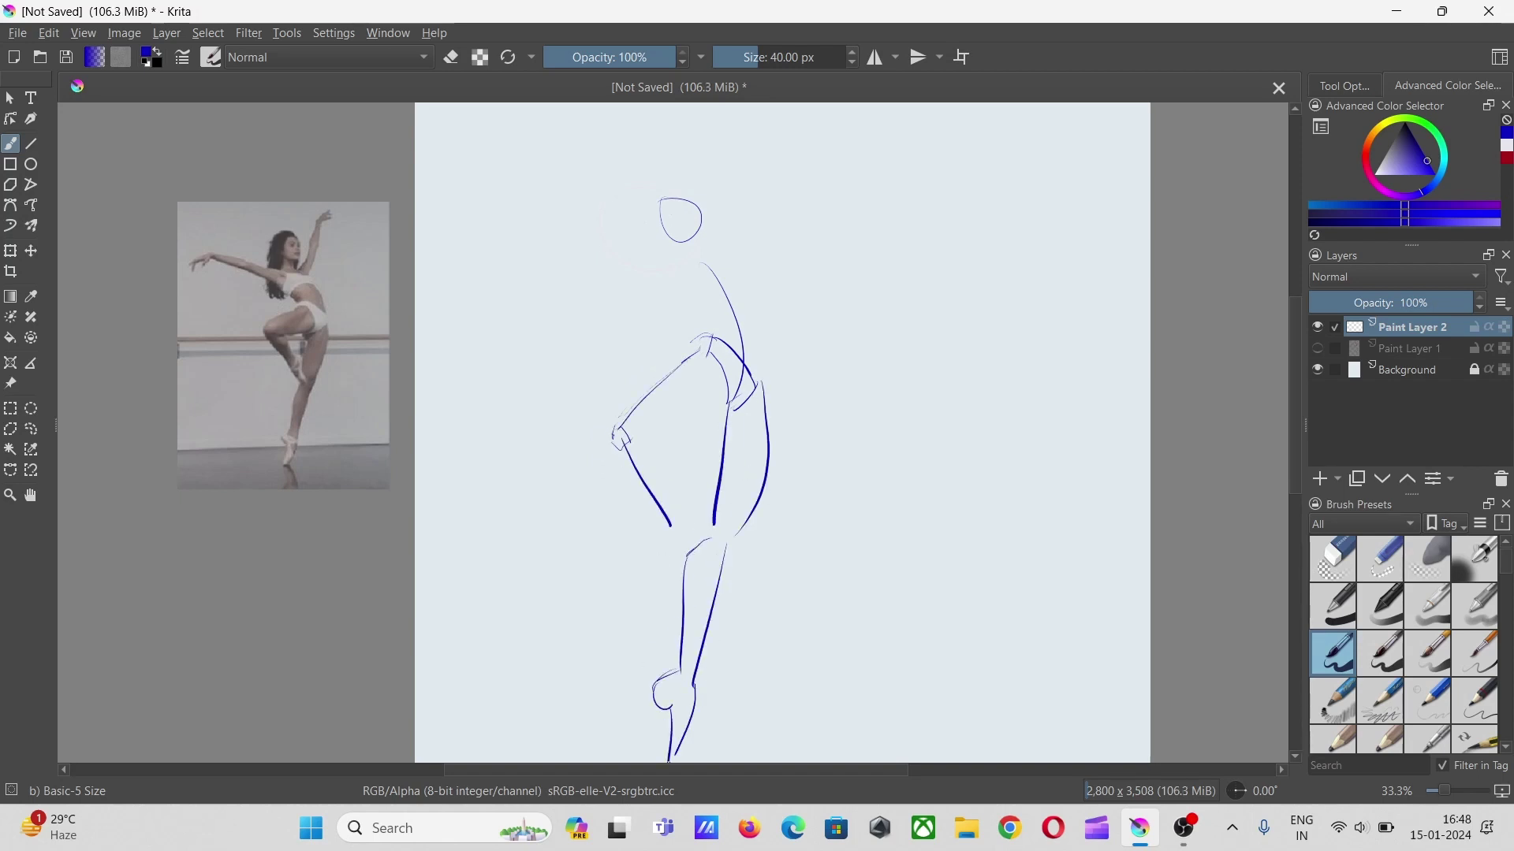
{"action": "left_click_drag", "start_coordinate": [671, 525], "coordinate": [704, 564]}
{"action": "left_click_drag", "start_coordinate": [629, 446], "coordinate": [655, 451]}
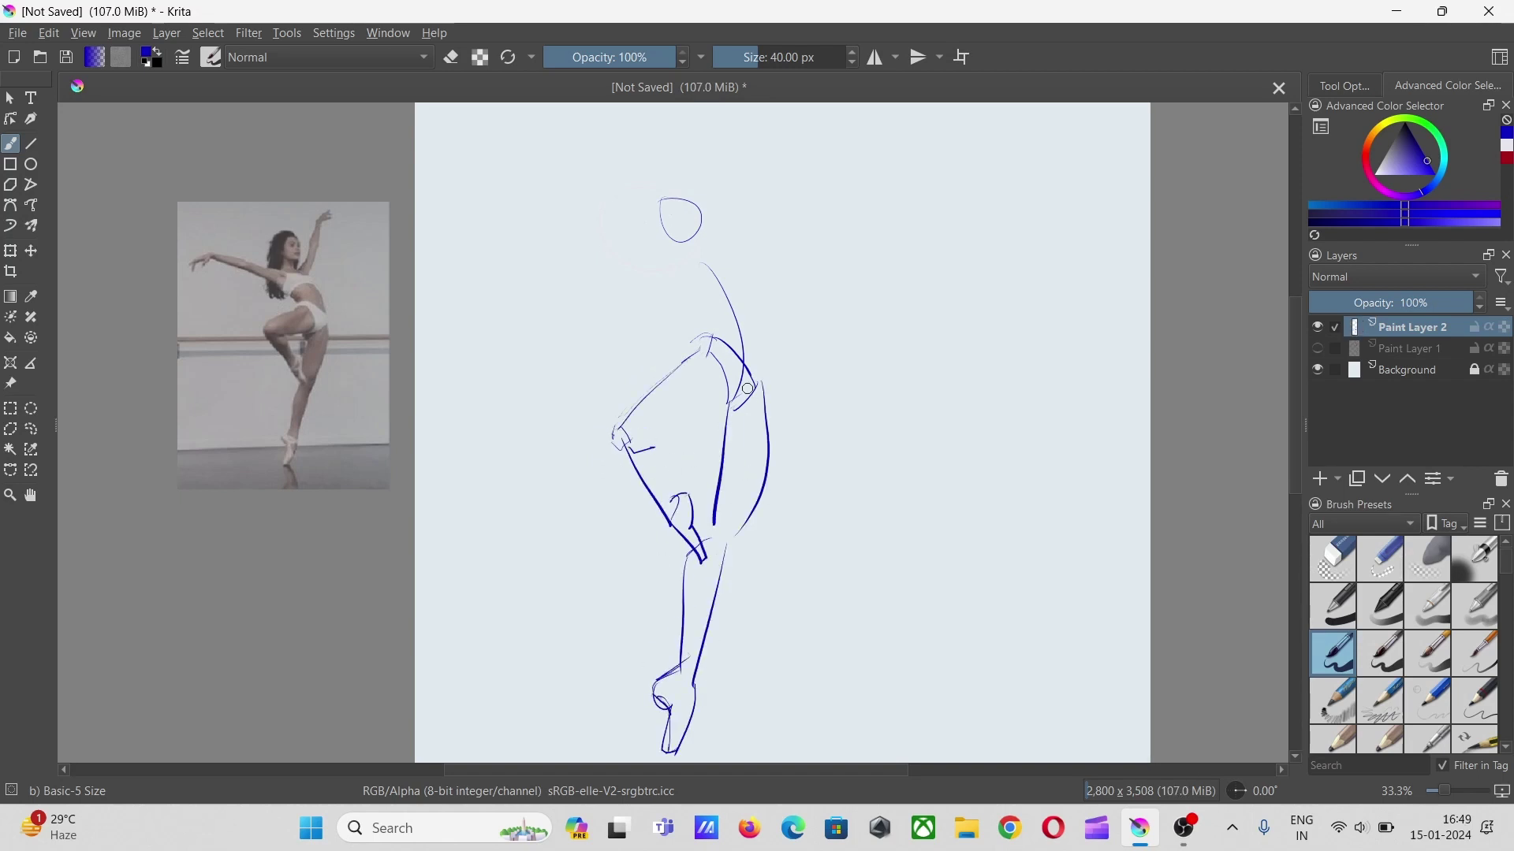
{"action": "key", "text": "ctrl+z"}
{"action": "key", "text": "ctrl+z"}
{"action": "key", "text": "ctrl+z"}
{"action": "key", "text": "ctrl+z"}
{"action": "key", "text": "ctrl+z"}
{"action": "key", "text": "ctrl+z"}
{"action": "key", "text": "ctrl+z"}
{"action": "key", "text": "ctrl+z"}
{"action": "key", "text": "ctrl+z"}
{"action": "key", "text": "ctrl+z"}
- Sketch the blue figure's standing leg with its thigh, knee, calf and pointed foot
{"action": "left_click_drag", "start_coordinate": [758, 385], "coordinate": [669, 707]}
{"action": "left_click_drag", "start_coordinate": [694, 637], "coordinate": [653, 648]}
{"action": "left_click_drag", "start_coordinate": [703, 520], "coordinate": [668, 628]}
{"action": "mouse_move", "coordinate": [729, 408]}
{"action": "left_mouse_down"}
{"action": "mouse_move", "coordinate": [714, 518]}
{"action": "mouse_move", "coordinate": [699, 512]}
{"action": "left_mouse_up"}
{"action": "key", "text": "ctrl+z"}
{"action": "left_click_drag", "start_coordinate": [700, 501], "coordinate": [725, 526]}
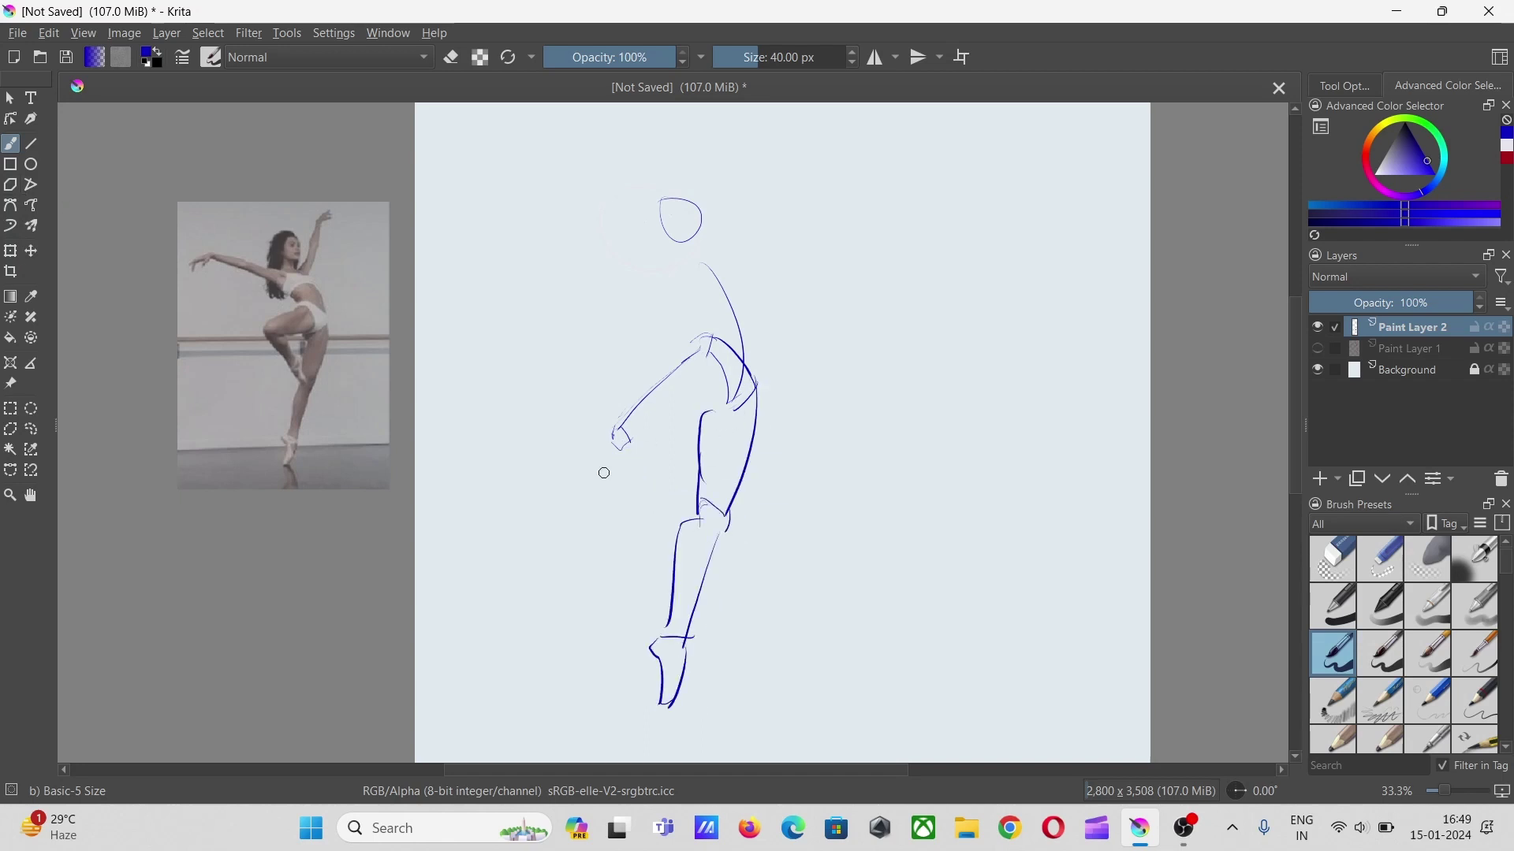
- Build up the blue figure's bent leg with the thigh, knee, lower leg and foot crossing the standing knee
{"action": "left_click_drag", "start_coordinate": [617, 441], "coordinate": [638, 475]}
{"action": "left_click_drag", "start_coordinate": [728, 398], "coordinate": [627, 452]}
{"action": "left_click_drag", "start_coordinate": [695, 351], "coordinate": [609, 432]}
{"action": "left_click_drag", "start_coordinate": [615, 426], "coordinate": [668, 516]}
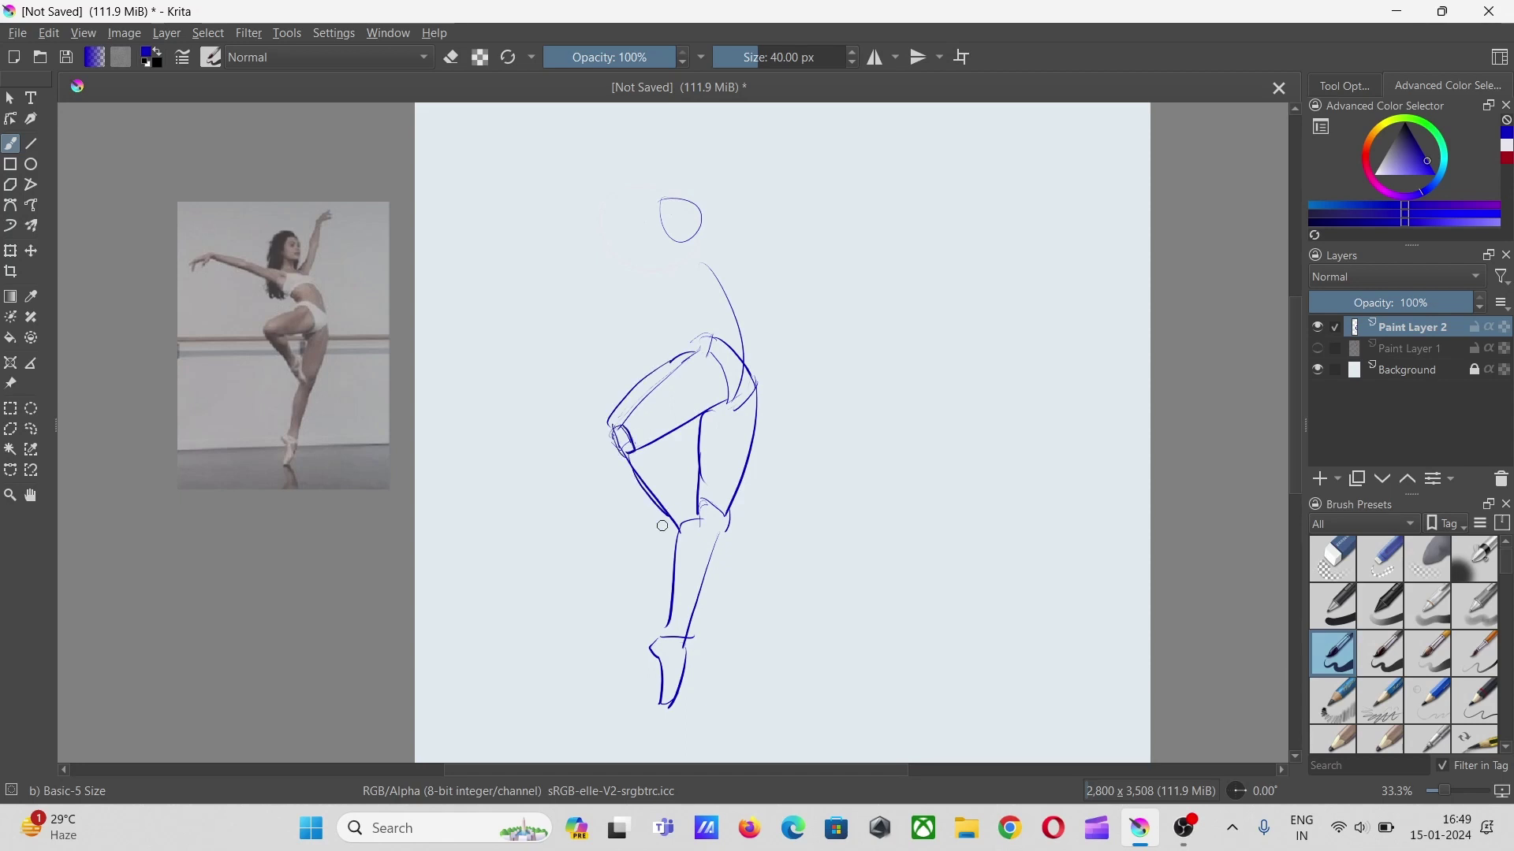
{"action": "left_click_drag", "start_coordinate": [637, 451], "coordinate": [685, 520]}
{"action": "left_click_drag", "start_coordinate": [678, 529], "coordinate": [704, 559]}
{"action": "left_click_drag", "start_coordinate": [631, 448], "coordinate": [680, 519]}
{"action": "left_click_drag", "start_coordinate": [655, 456], "coordinate": [706, 559]}
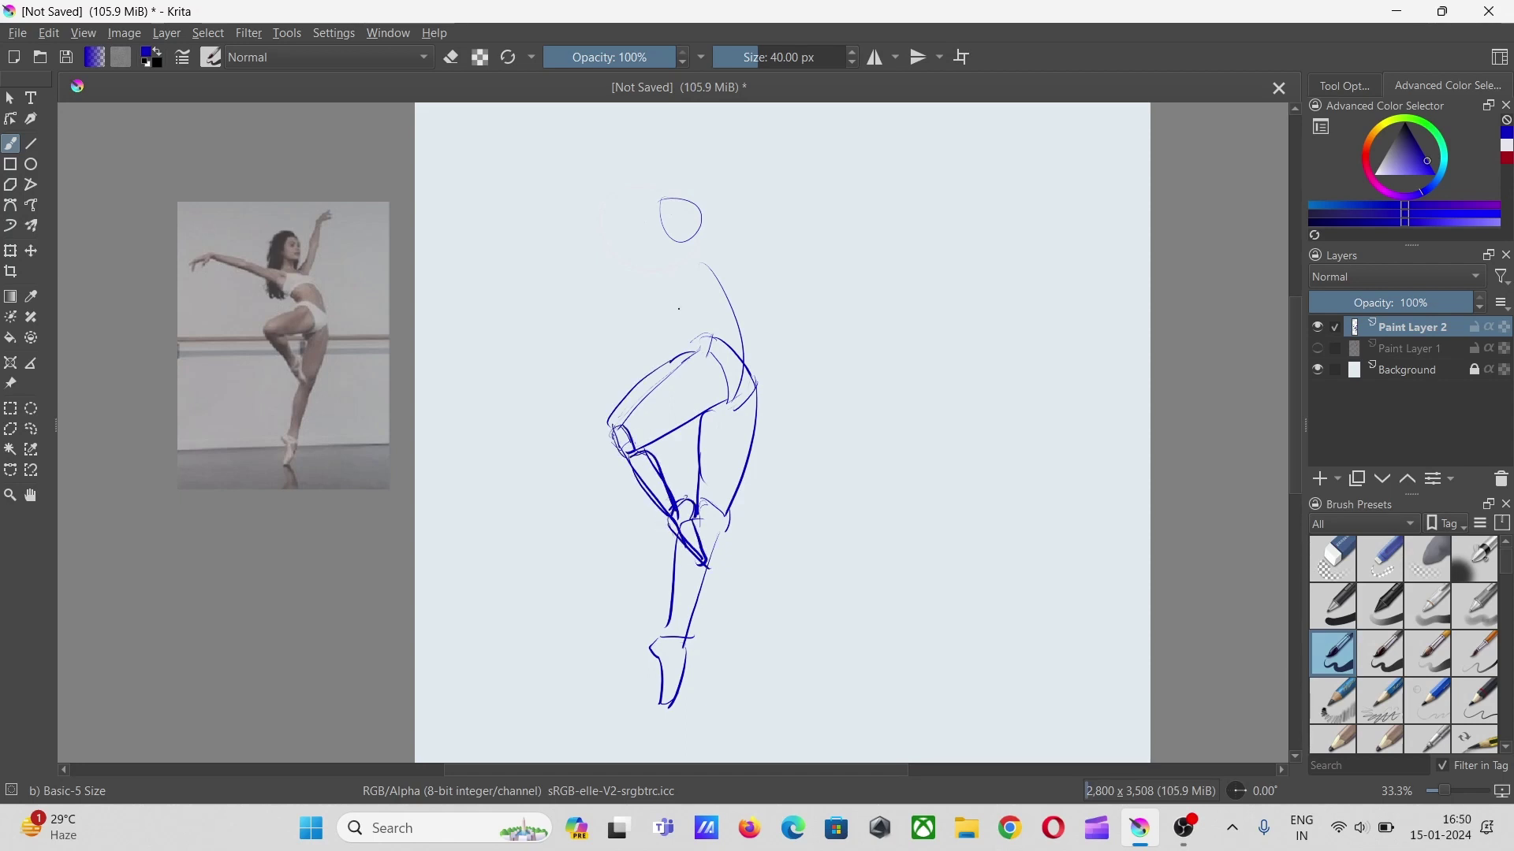
{"action": "key", "text": "ctrl+z"}
- Sketch the blue figure's ribcage and waist contours and the arm stretched out sideways with its hand
{"action": "left_click_drag", "start_coordinate": [653, 274], "coordinate": [705, 330]}
{"action": "left_click_drag", "start_coordinate": [673, 259], "coordinate": [752, 322]}
{"action": "left_click_drag", "start_coordinate": [717, 275], "coordinate": [744, 358]}
{"action": "mouse_move", "coordinate": [681, 306]}
{"action": "left_mouse_down"}
{"action": "mouse_move", "coordinate": [752, 323]}
{"action": "mouse_move", "coordinate": [757, 386]}
{"action": "left_mouse_up"}
{"action": "left_click_drag", "start_coordinate": [733, 279], "coordinate": [615, 260]}
{"action": "mouse_move", "coordinate": [611, 238]}
{"action": "left_mouse_down"}
{"action": "mouse_move", "coordinate": [521, 232]}
{"action": "mouse_move", "coordinate": [517, 250]}
{"action": "left_mouse_up"}
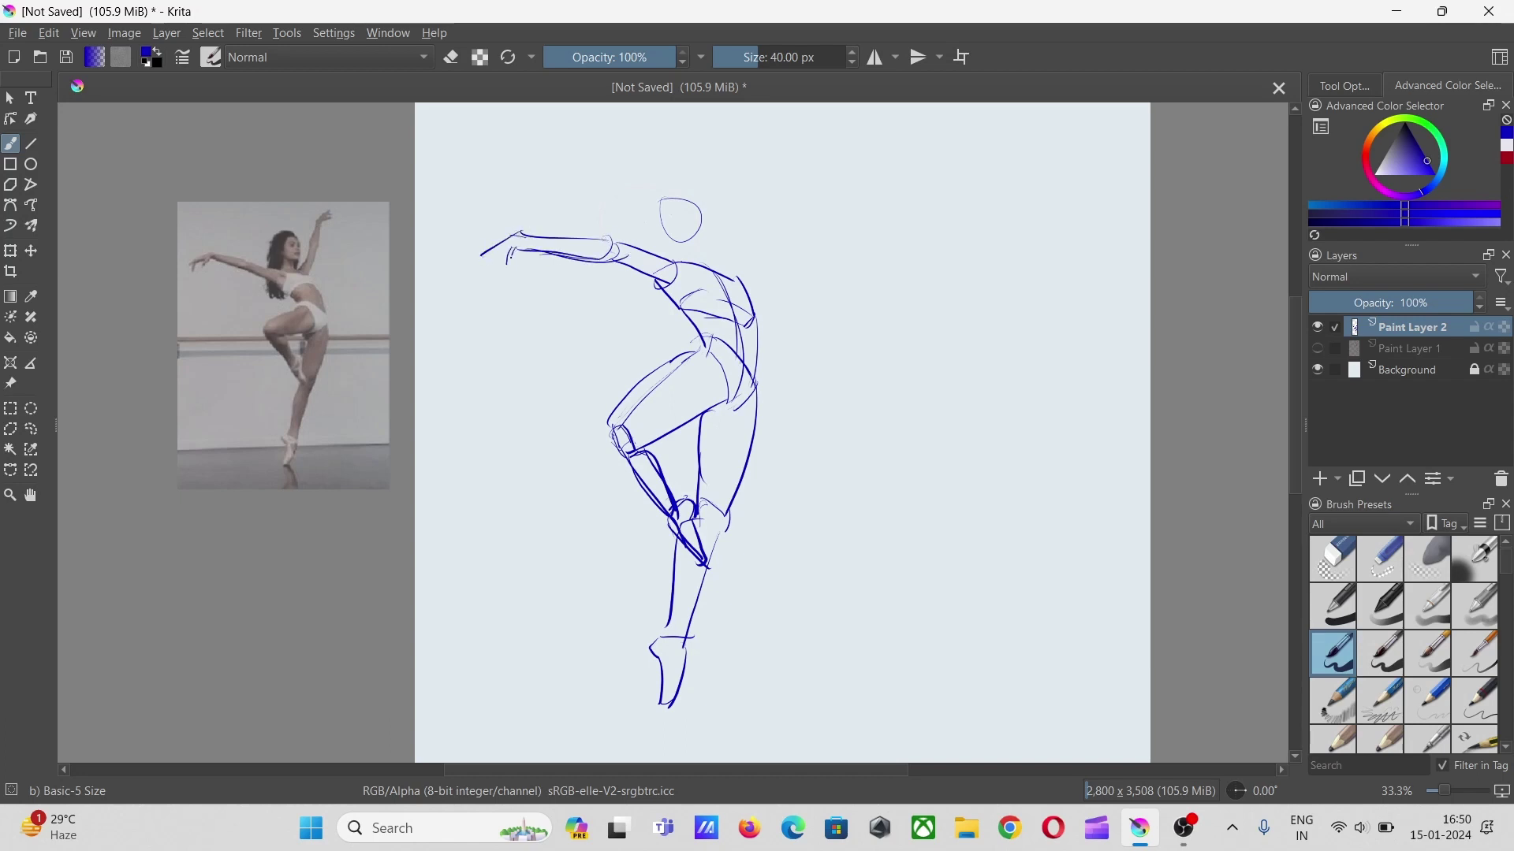
- Redraw the blue figure's head with construction lines and add a tilt line through the shoulders
{"action": "mouse_move", "coordinate": [669, 195]}
{"action": "left_mouse_down"}
{"action": "mouse_move", "coordinate": [644, 224]}
{"action": "mouse_move", "coordinate": [676, 211]}
{"action": "mouse_move", "coordinate": [719, 243]}
{"action": "left_mouse_up"}
{"action": "key", "text": "ctrl+z"}
{"action": "key", "text": "ctrl+z"}
{"action": "key", "text": "ctrl+z"}
{"action": "left_click_drag", "start_coordinate": [676, 194], "coordinate": [694, 243]}
{"action": "mouse_move", "coordinate": [613, 228]}
{"action": "left_mouse_down"}
{"action": "mouse_move", "coordinate": [714, 268]}
{"action": "mouse_move", "coordinate": [777, 225]}
{"action": "left_mouse_up"}
- Sketch the blue figure's raised arm with its elbow and hand, and refine the outstretched hand
{"action": "left_click_drag", "start_coordinate": [745, 295], "coordinate": [776, 229]}
{"action": "left_click_drag", "start_coordinate": [793, 151], "coordinate": [745, 277]}
{"action": "left_click_drag", "start_coordinate": [766, 226], "coordinate": [785, 233]}
{"action": "left_click_drag", "start_coordinate": [800, 162], "coordinate": [787, 230]}
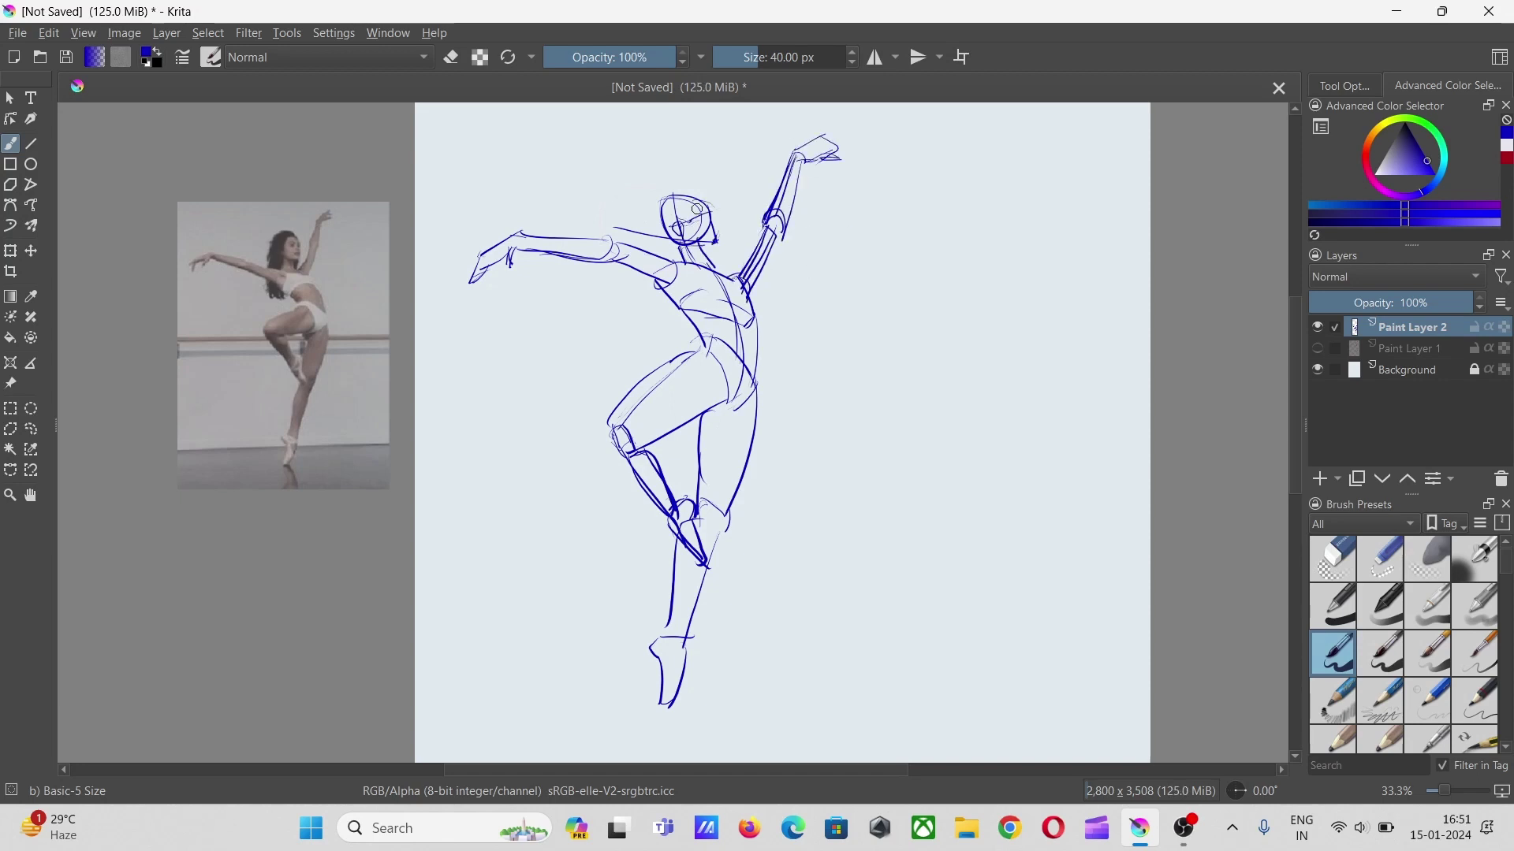
{"action": "left_click_drag", "start_coordinate": [520, 234], "coordinate": [485, 257]}
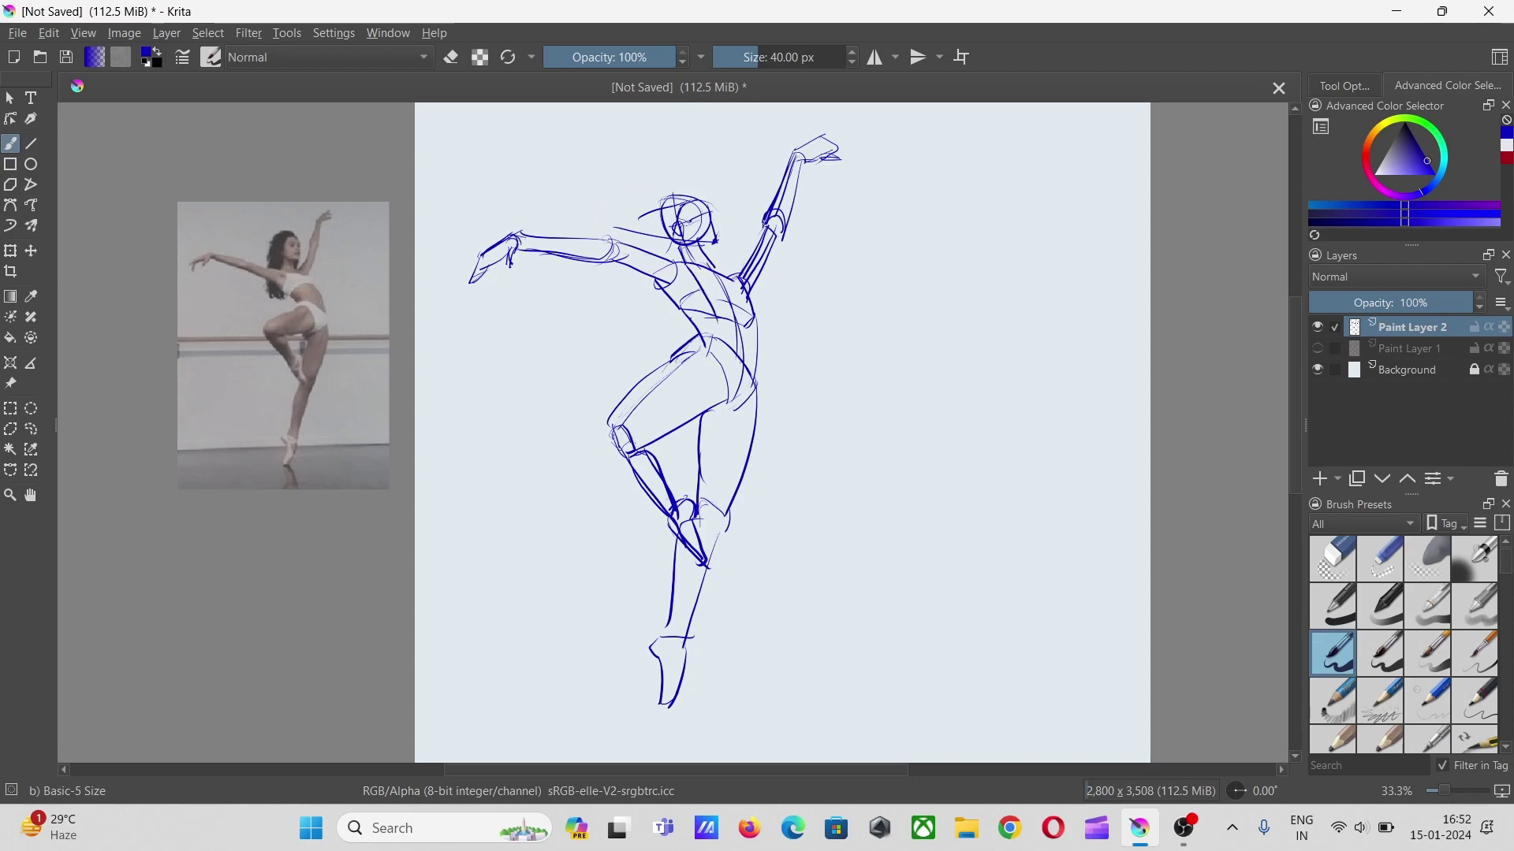
{"action": "left_click_drag", "start_coordinate": [509, 137], "coordinate": [603, 127]}
{"action": "key", "text": "ctrl+z"}
- Show the red sketch layer again and enlarge the reference photo next to the blue figure
{"action": "left_click", "coordinate": [1318, 349]}
{"action": "left_click", "coordinate": [11, 384]}
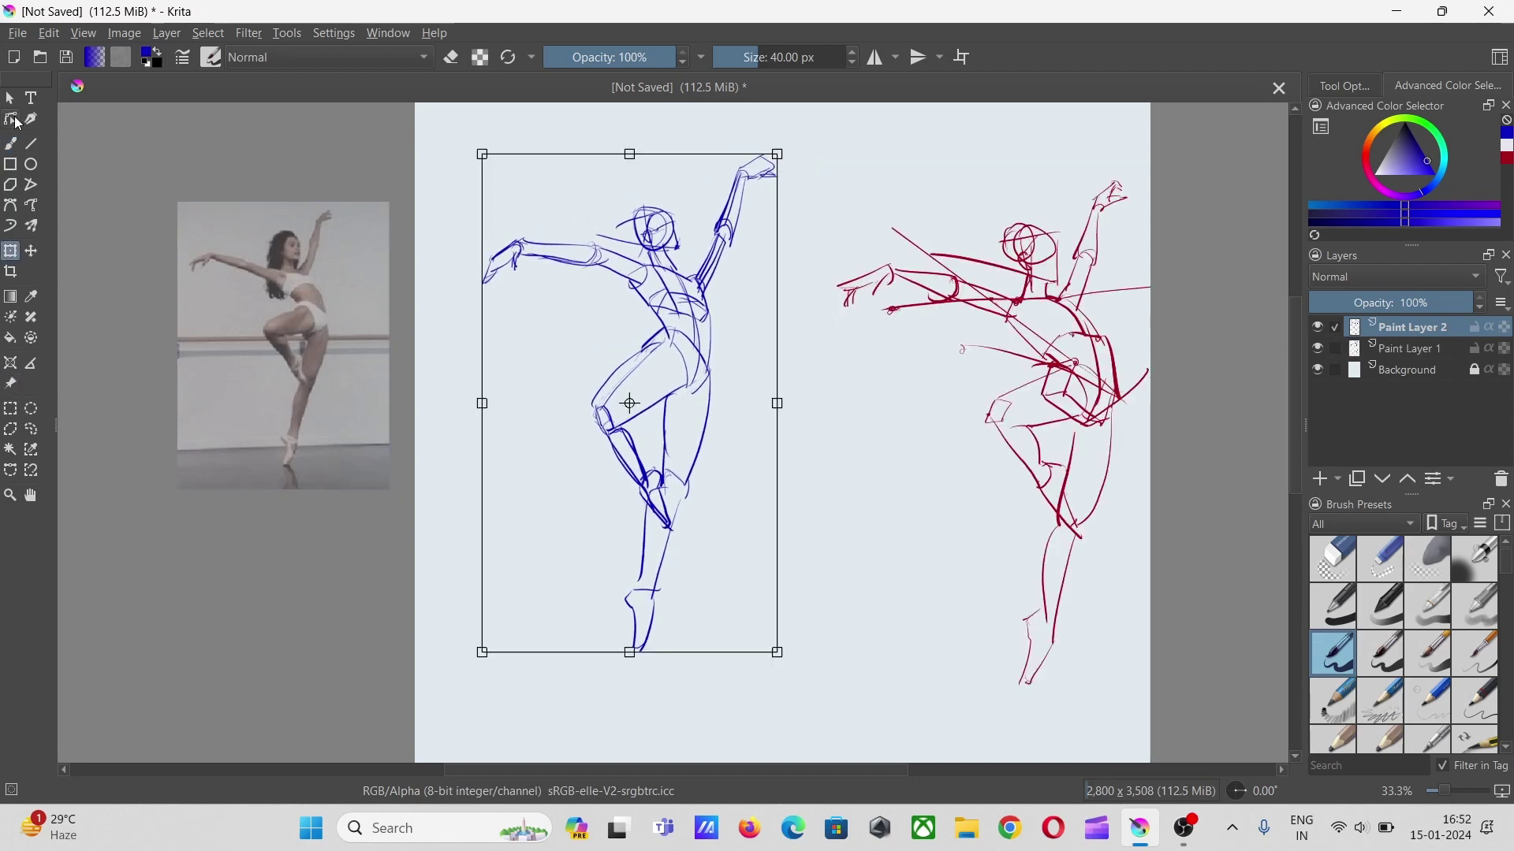
{"action": "mouse_move", "coordinate": [284, 346]}
{"action": "left_mouse_down"}
{"action": "mouse_move", "coordinate": [733, 547]}
{"action": "mouse_move", "coordinate": [846, 687]}
{"action": "left_mouse_up"}
{"action": "left_click_drag", "start_coordinate": [701, 498], "coordinate": [454, 513]}
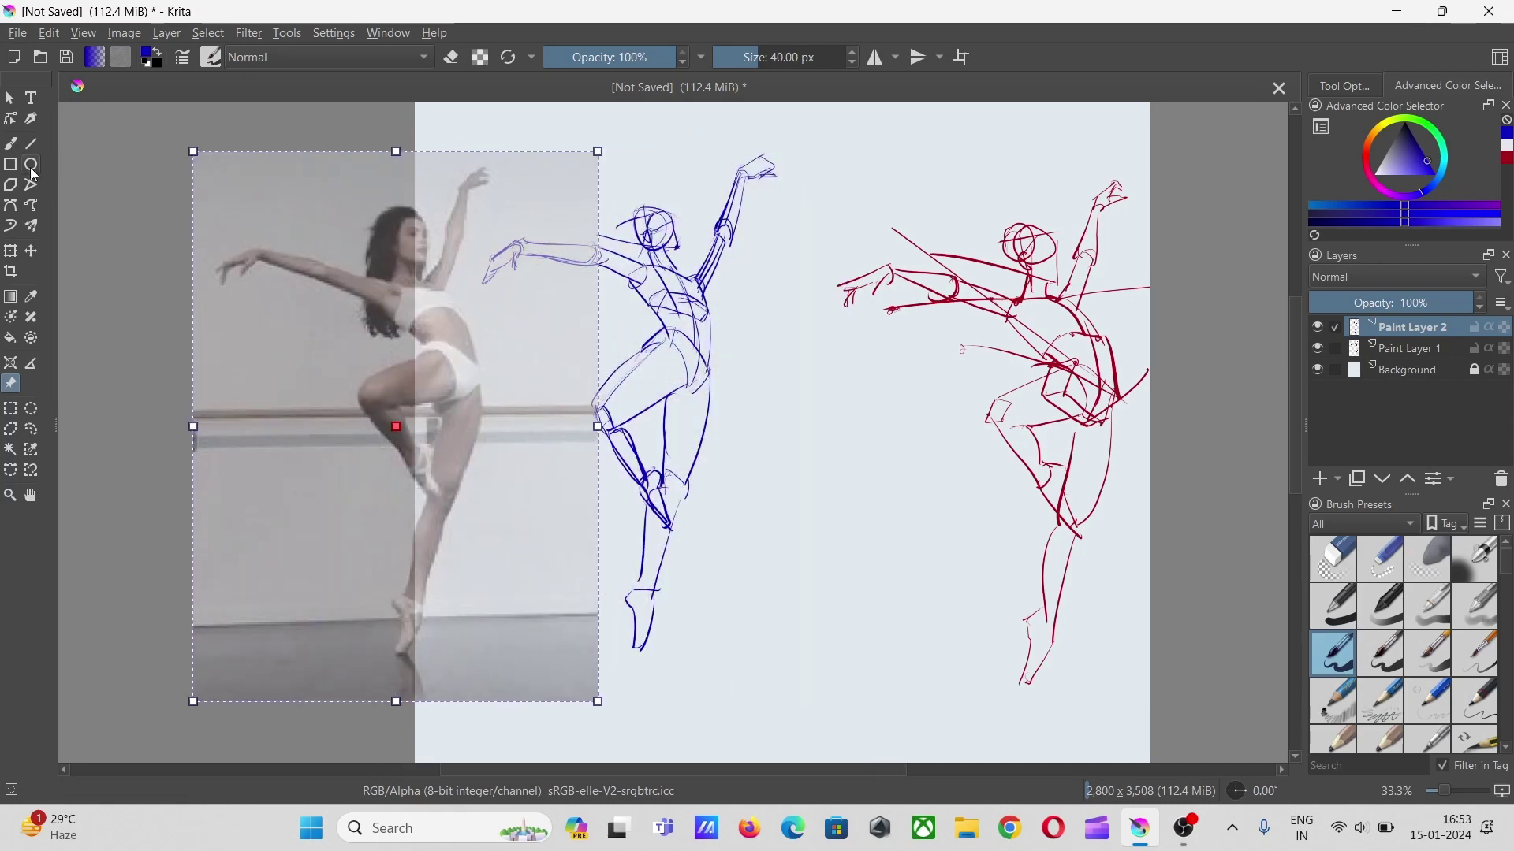
{"action": "left_click_drag", "start_coordinate": [221, 365], "coordinate": [66, 380]}
{"action": "key", "text": "b"}
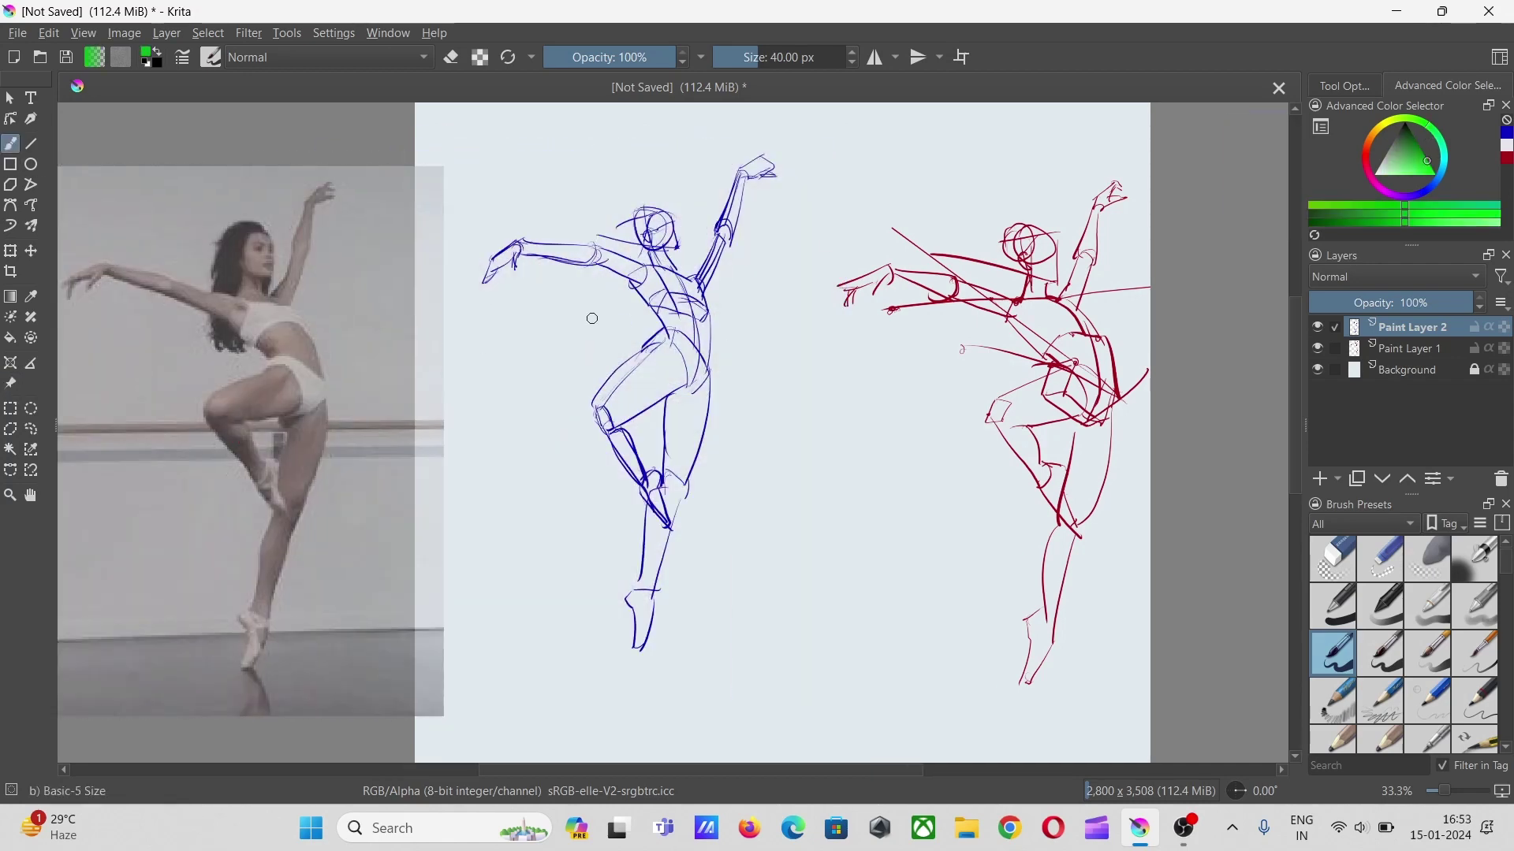
- Lay the reference photo over the blue sketch and add a new paint layer for green correction notes
{"action": "left_click_drag", "start_coordinate": [644, 320], "coordinate": [584, 354]}
{"action": "left_click", "coordinate": [11, 384]}
{"action": "mouse_move", "coordinate": [240, 415]}
{"action": "left_mouse_down"}
{"action": "mouse_move", "coordinate": [600, 383]}
{"action": "mouse_move", "coordinate": [605, 398]}
{"action": "mouse_move", "coordinate": [348, 381]}
{"action": "mouse_move", "coordinate": [461, 391]}
{"action": "mouse_move", "coordinate": [509, 467]}
{"action": "left_mouse_up"}
{"action": "key", "text": "Insert"}
{"action": "key", "text": "b"}
- Draw a green corrected bent leg beside the blue figure with arrows and cross marks, moving the photo aside
{"action": "left_click", "coordinate": [10, 383]}
{"action": "left_click_drag", "start_coordinate": [561, 370], "coordinate": [521, 463]}
{"action": "mouse_move", "coordinate": [471, 410]}
{"action": "left_mouse_down"}
{"action": "mouse_move", "coordinate": [522, 471]}
{"action": "mouse_move", "coordinate": [260, 435]}
{"action": "left_mouse_up"}
{"action": "left_click", "coordinate": [10, 384]}
{"action": "key", "text": "b"}
{"action": "left_click_drag", "start_coordinate": [538, 426], "coordinate": [573, 430]}
{"action": "left_click_drag", "start_coordinate": [637, 394], "coordinate": [657, 385]}
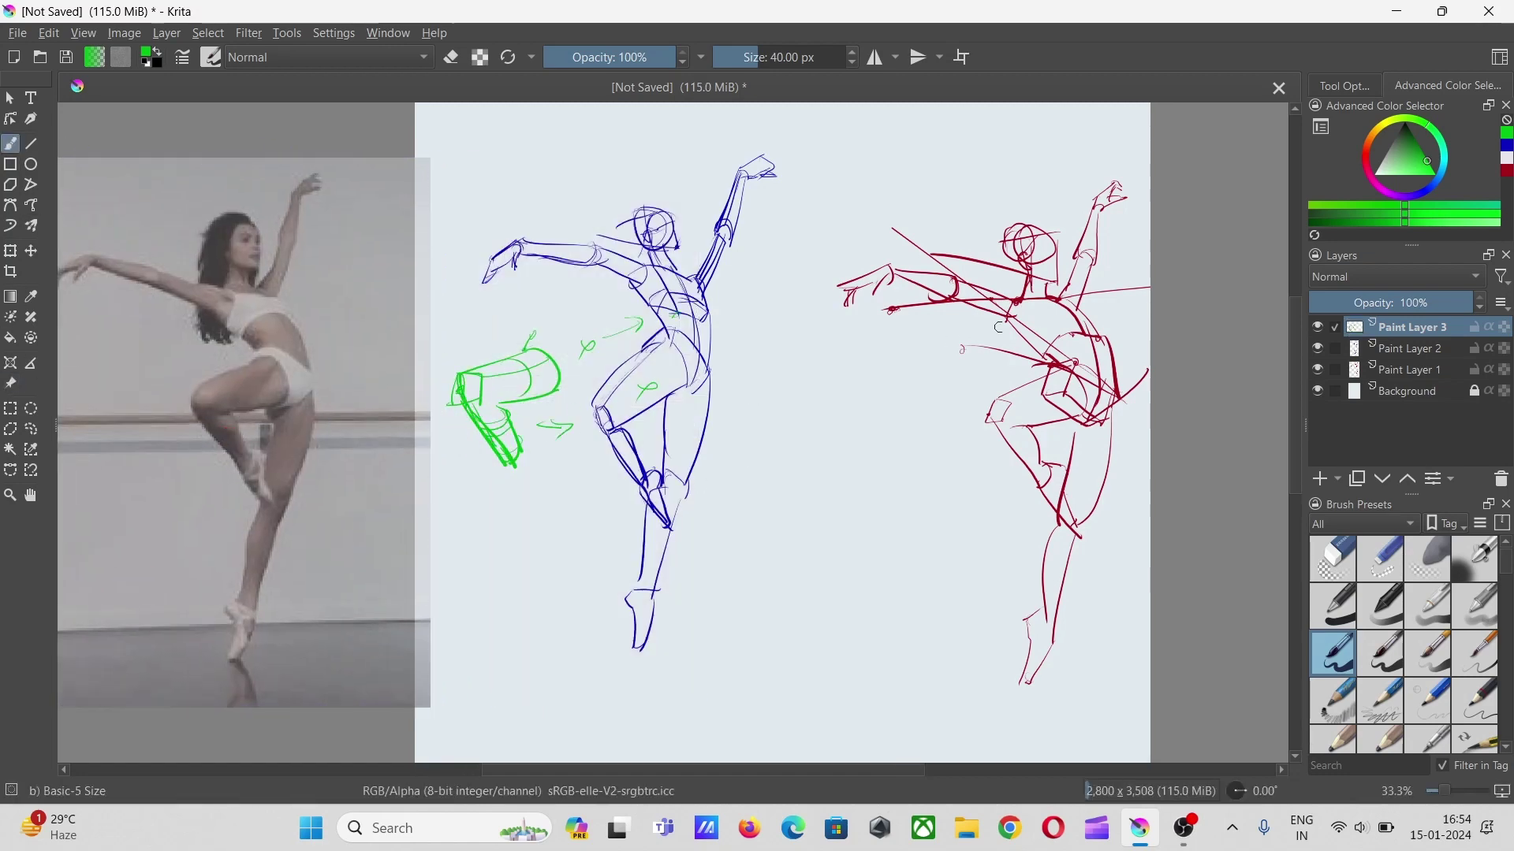
- Lay the reference photo over the blue sketch to compare the poses and move it back beside the figure
{"action": "left_click", "coordinate": [10, 384]}
{"action": "mouse_move", "coordinate": [265, 455]}
{"action": "left_mouse_down"}
{"action": "mouse_move", "coordinate": [670, 433]}
{"action": "mouse_move", "coordinate": [635, 430]}
{"action": "left_mouse_up"}
{"action": "mouse_move", "coordinate": [827, 660]}
{"action": "left_mouse_down"}
{"action": "mouse_move", "coordinate": [724, 503]}
{"action": "mouse_move", "coordinate": [412, 430]}
{"action": "left_mouse_up"}
- Draw a green guide line along the blue figure's shoulders and outstretched arm
{"action": "key", "text": "b"}
{"action": "left_click_drag", "start_coordinate": [704, 274], "coordinate": [788, 303]}
{"action": "key", "text": "ctrl+z"}
{"action": "mouse_move", "coordinate": [658, 269]}
{"action": "left_mouse_down"}
{"action": "mouse_move", "coordinate": [698, 283]}
{"action": "mouse_move", "coordinate": [553, 217]}
{"action": "mouse_move", "coordinate": [471, 215]}
{"action": "left_mouse_up"}
{"action": "key", "text": "ctrl+z"}
{"action": "key", "text": "ctrl+z"}
- Rotate the reference photo over the blue sketch to compare the poses and return it beside the canvas
{"action": "left_click", "coordinate": [11, 384]}
{"action": "left_click_drag", "start_coordinate": [351, 468], "coordinate": [670, 537]}
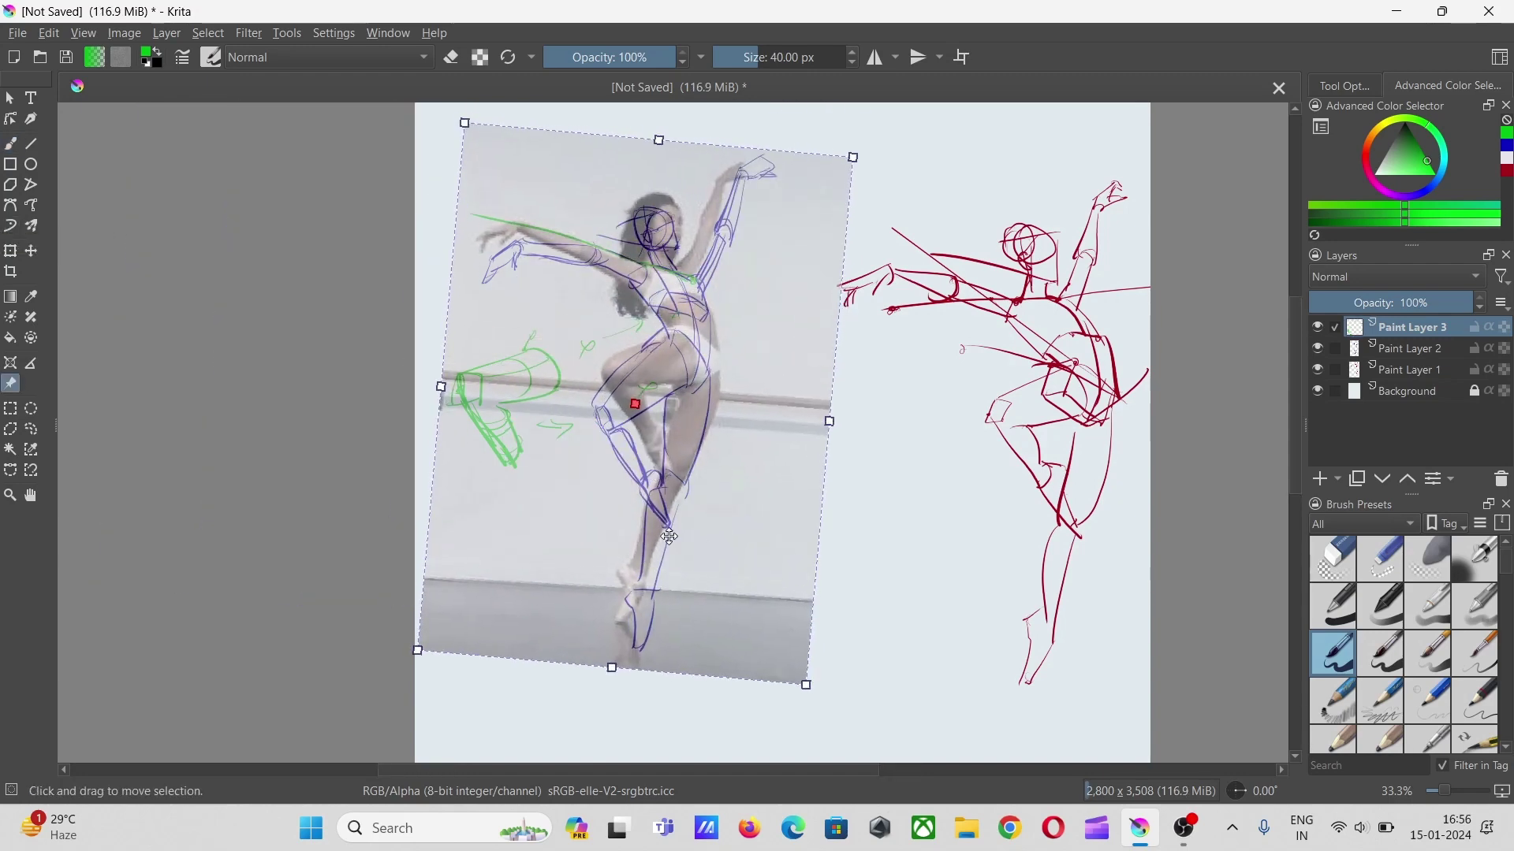
{"action": "left_click_drag", "start_coordinate": [558, 457], "coordinate": [155, 460]}
{"action": "key", "text": "b"}
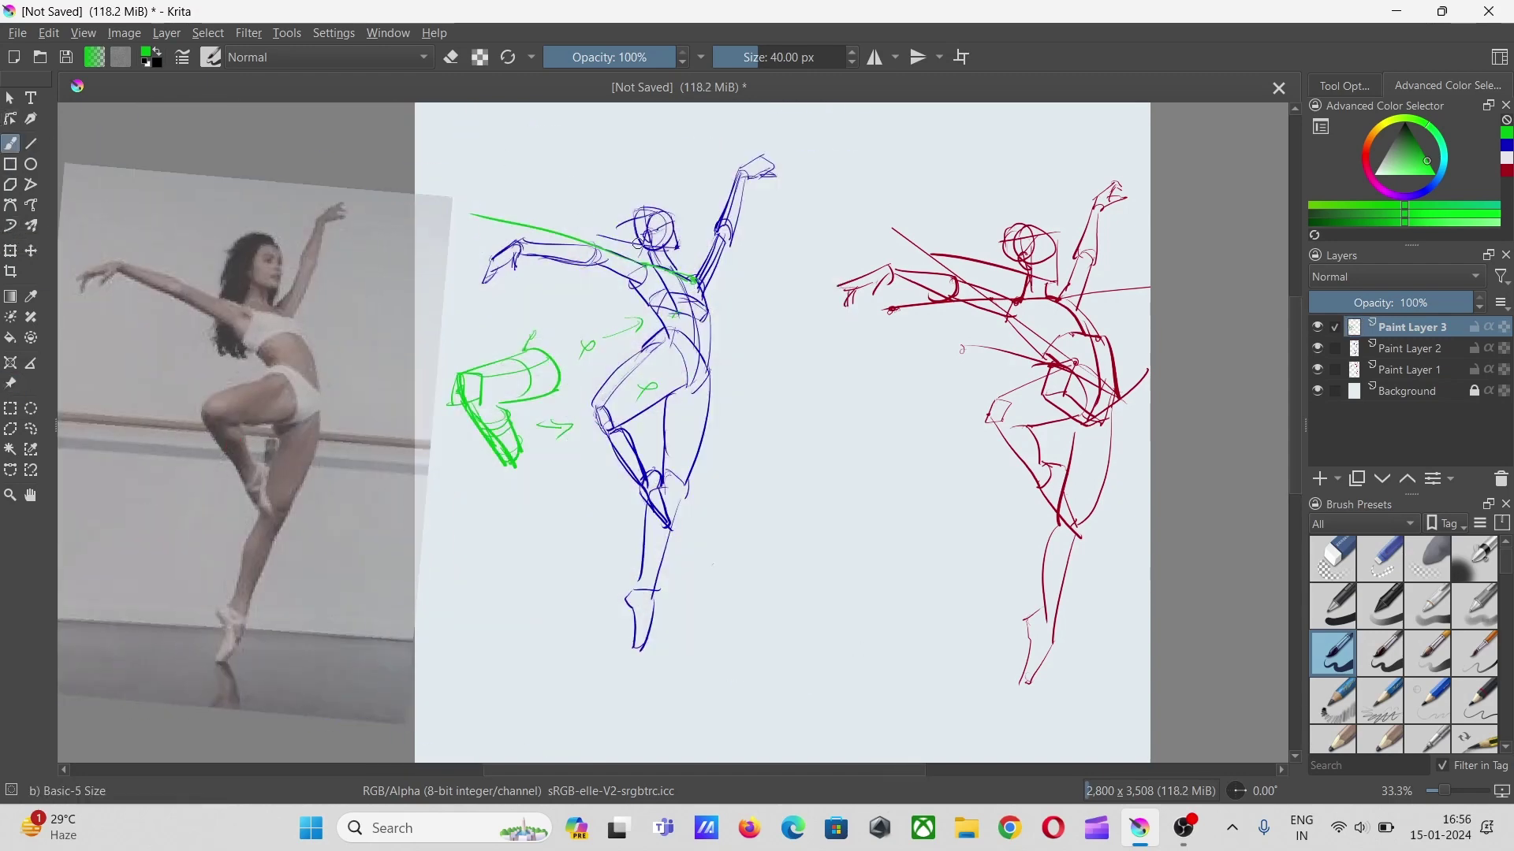
- Create a new 2,800 x 3,508 document for the male dancer study
{"action": "key", "text": "ctrl+n"}
{"action": "left_click", "coordinate": [899, 652]}
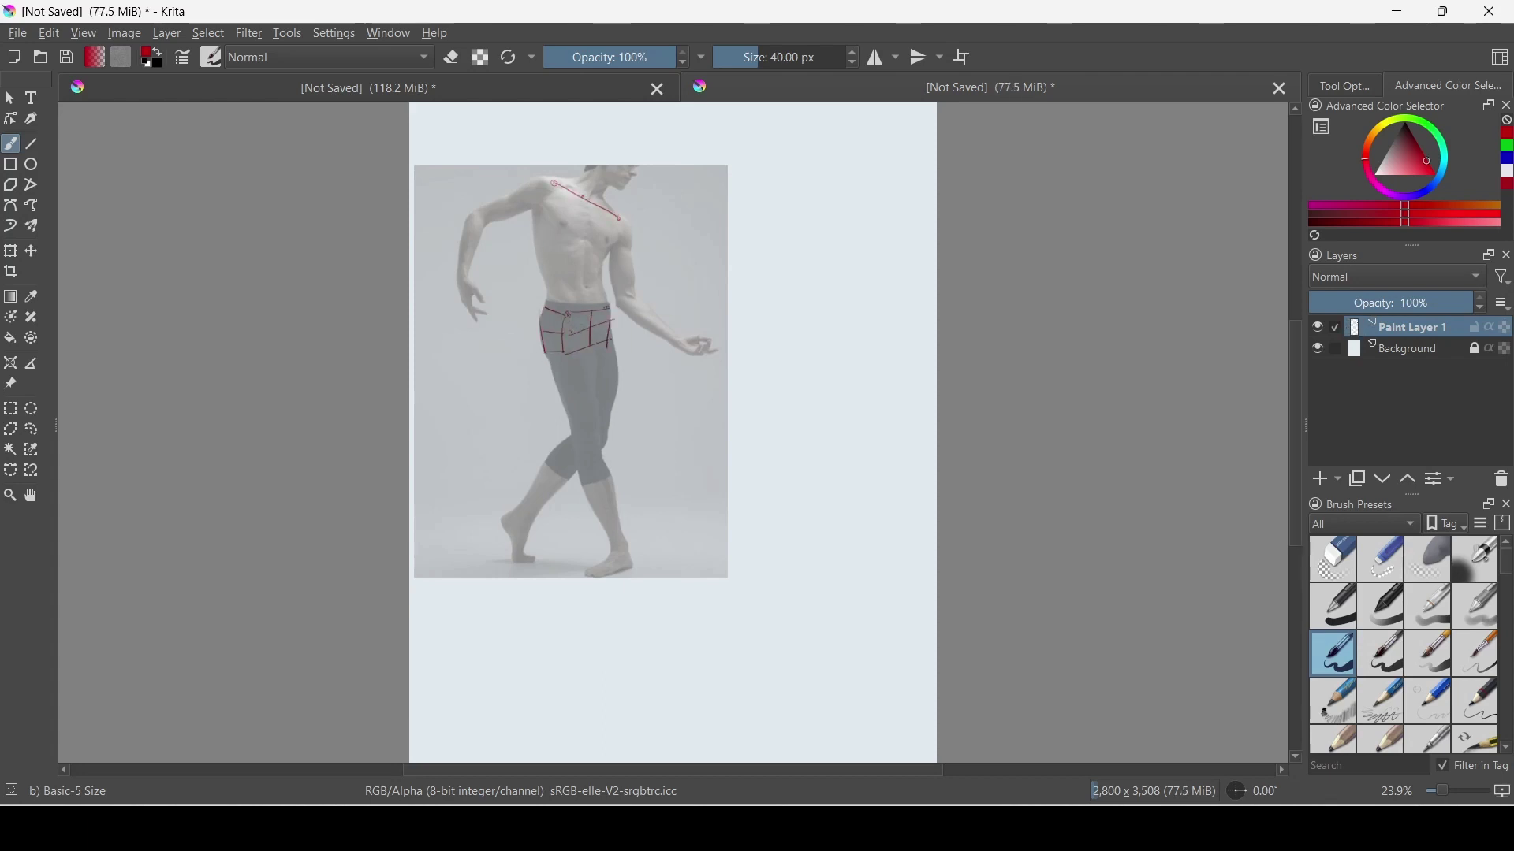
- Trace the male dancer's legs, feet, torso and arms in red over the reference photo
{"action": "left_click_drag", "start_coordinate": [590, 420], "coordinate": [578, 432]}
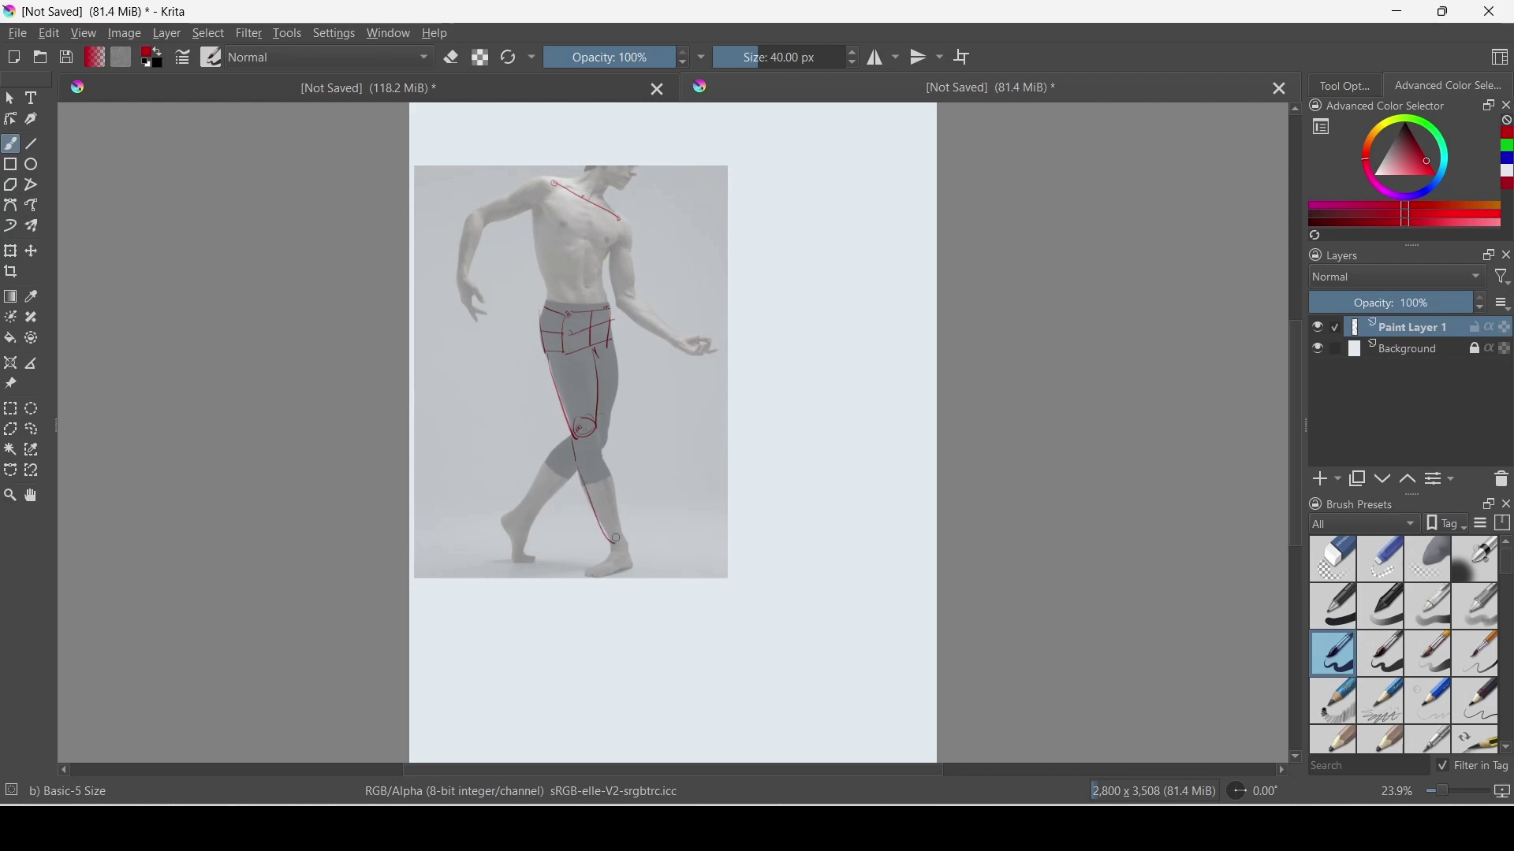
{"action": "left_click_drag", "start_coordinate": [629, 542], "coordinate": [585, 576]}
{"action": "left_click_drag", "start_coordinate": [620, 354], "coordinate": [604, 433]}
{"action": "left_click_drag", "start_coordinate": [573, 471], "coordinate": [526, 526]}
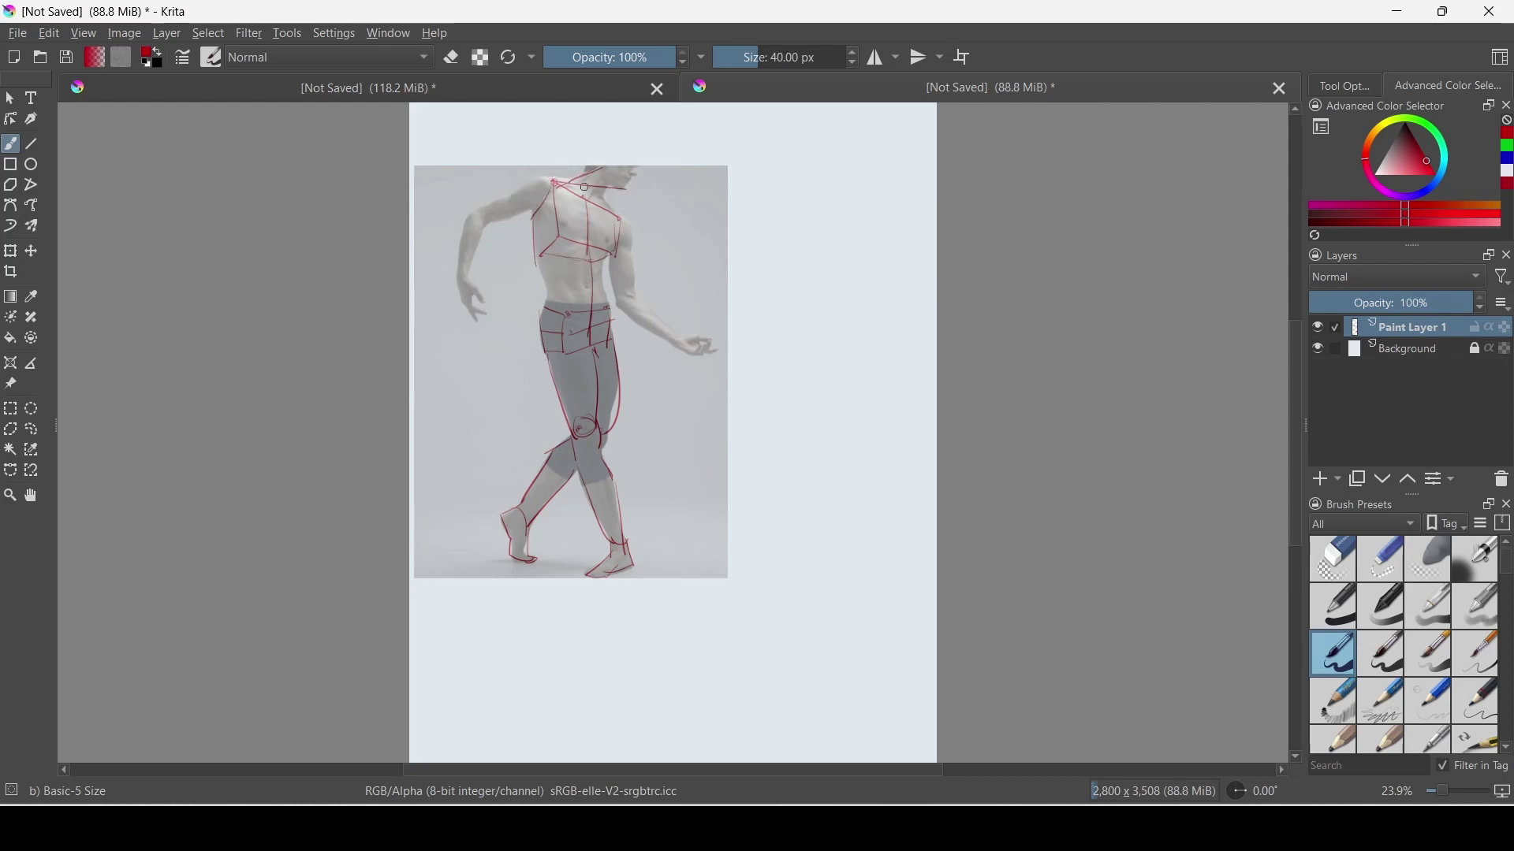
{"action": "key", "text": "ctrl+z"}
{"action": "left_click_drag", "start_coordinate": [634, 233], "coordinate": [616, 303]}
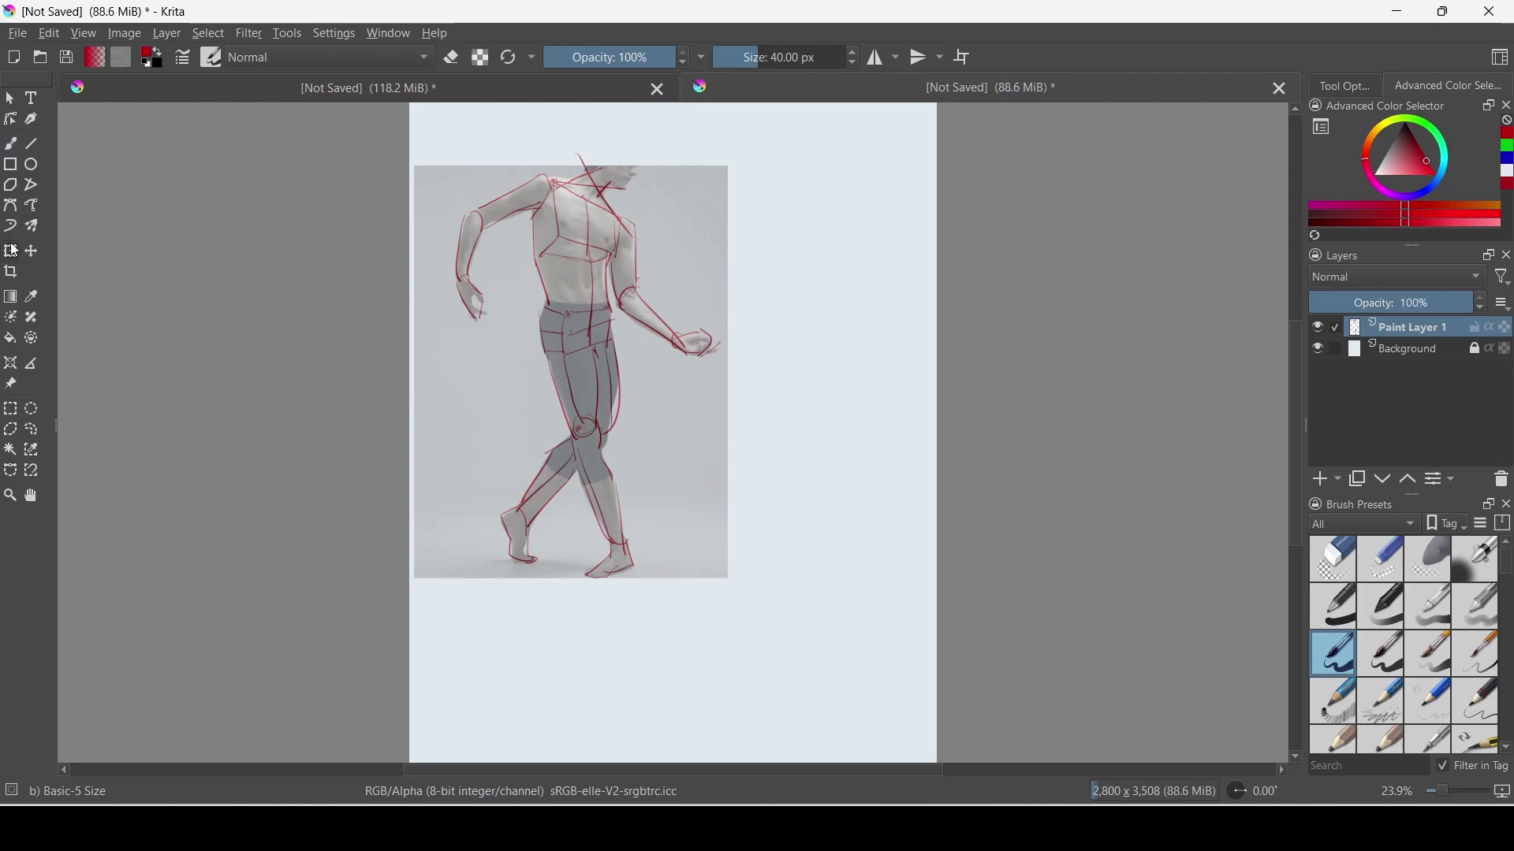
- Move the male dancer's red sketch beside the photo and place the reference photo outside the canvas
{"action": "key", "text": "ctrl+t"}
{"action": "left_click_drag", "start_coordinate": [417, 451], "coordinate": [654, 460]}
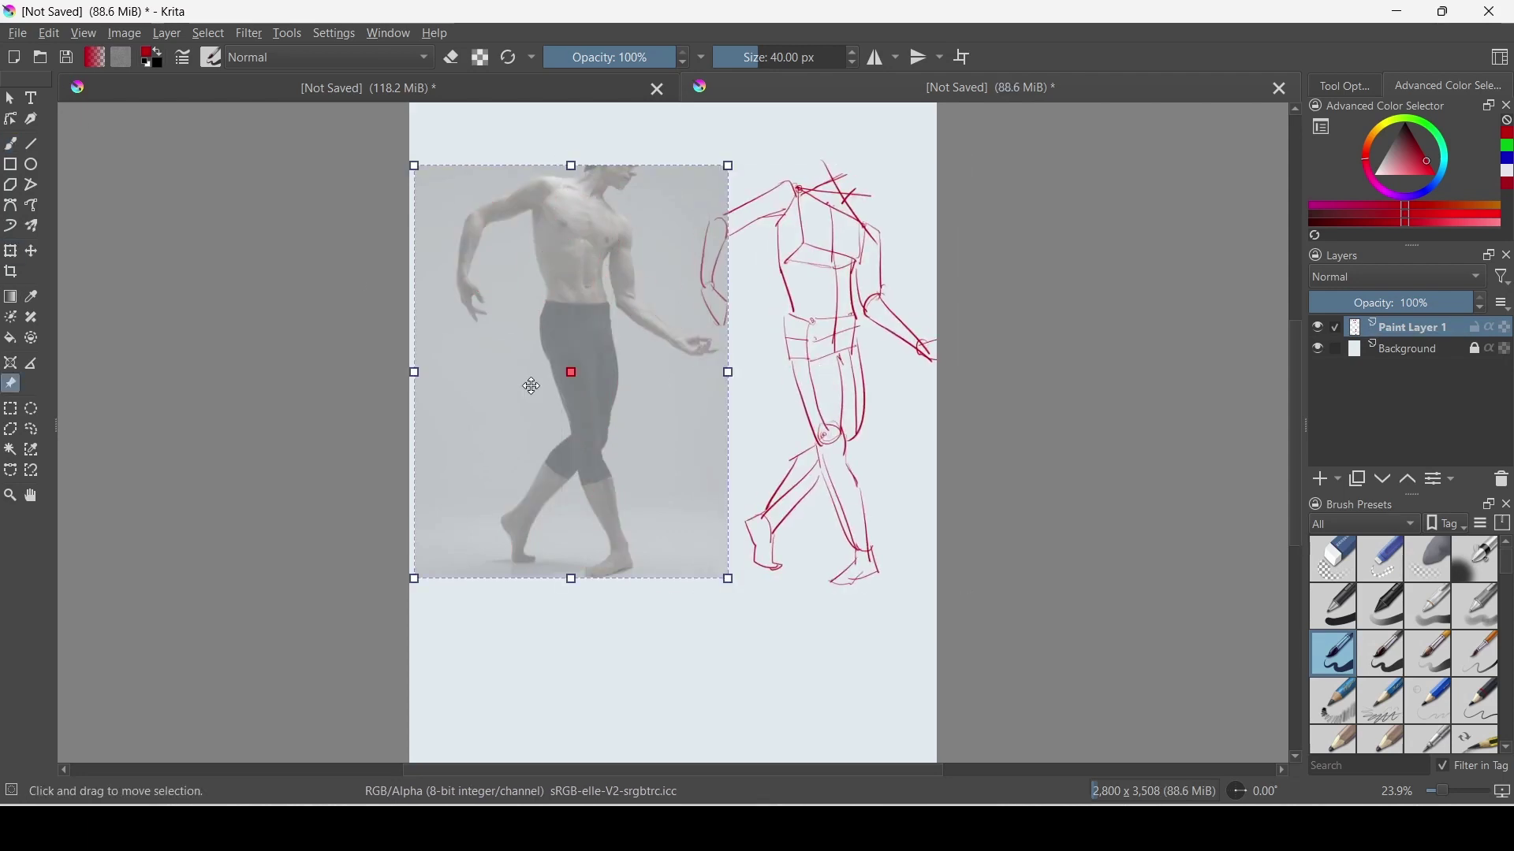
{"action": "left_click_drag", "start_coordinate": [530, 382], "coordinate": [219, 382]}
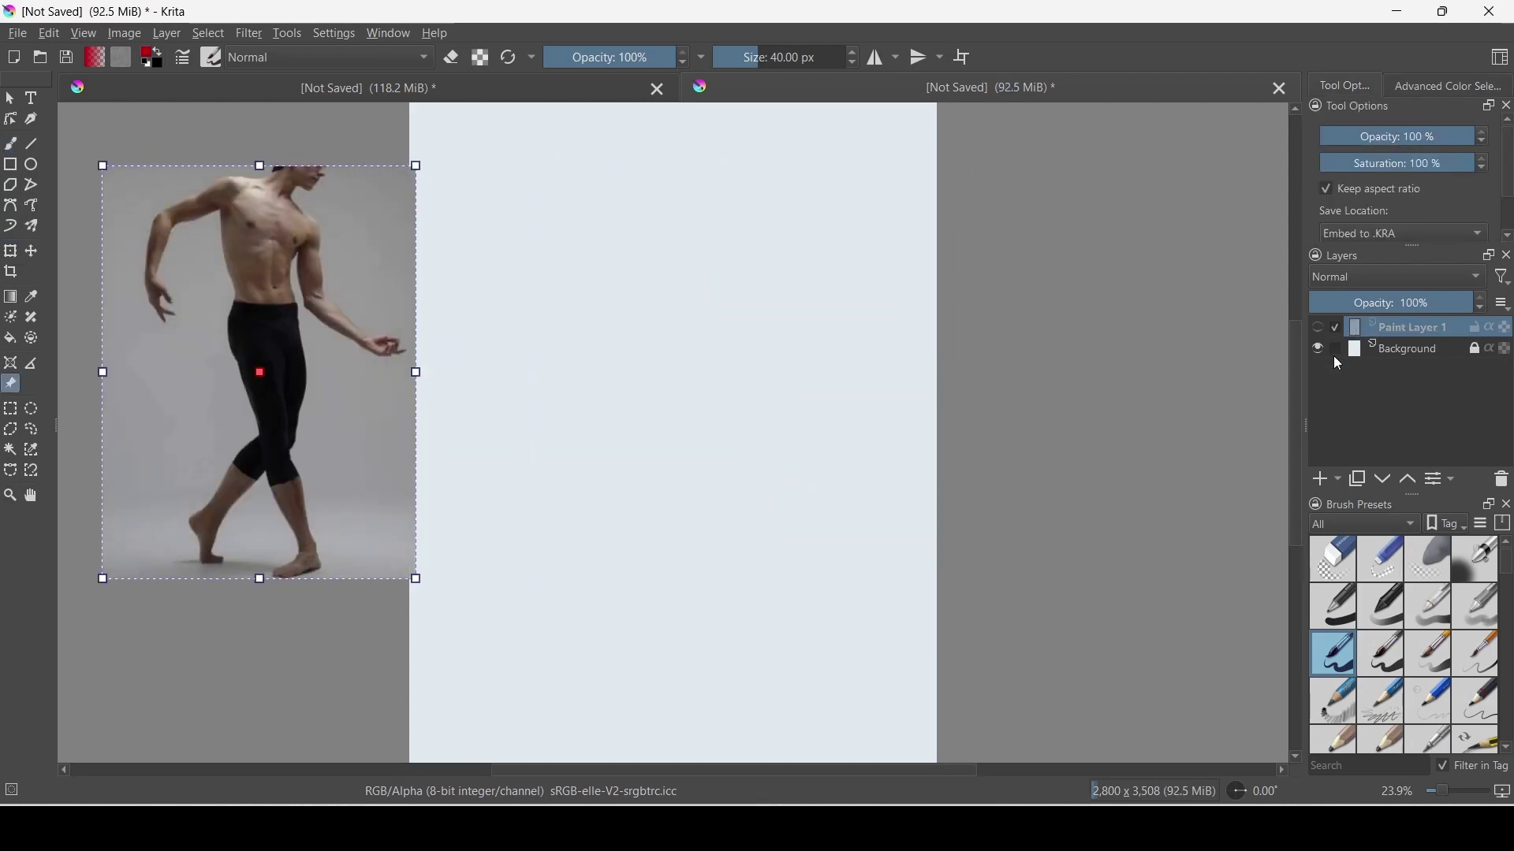
- Sketch the male dancer's ribcage, waist and pelvis in blue on a new layer, observing the reference photo
{"action": "left_click", "coordinate": [1427, 188]}
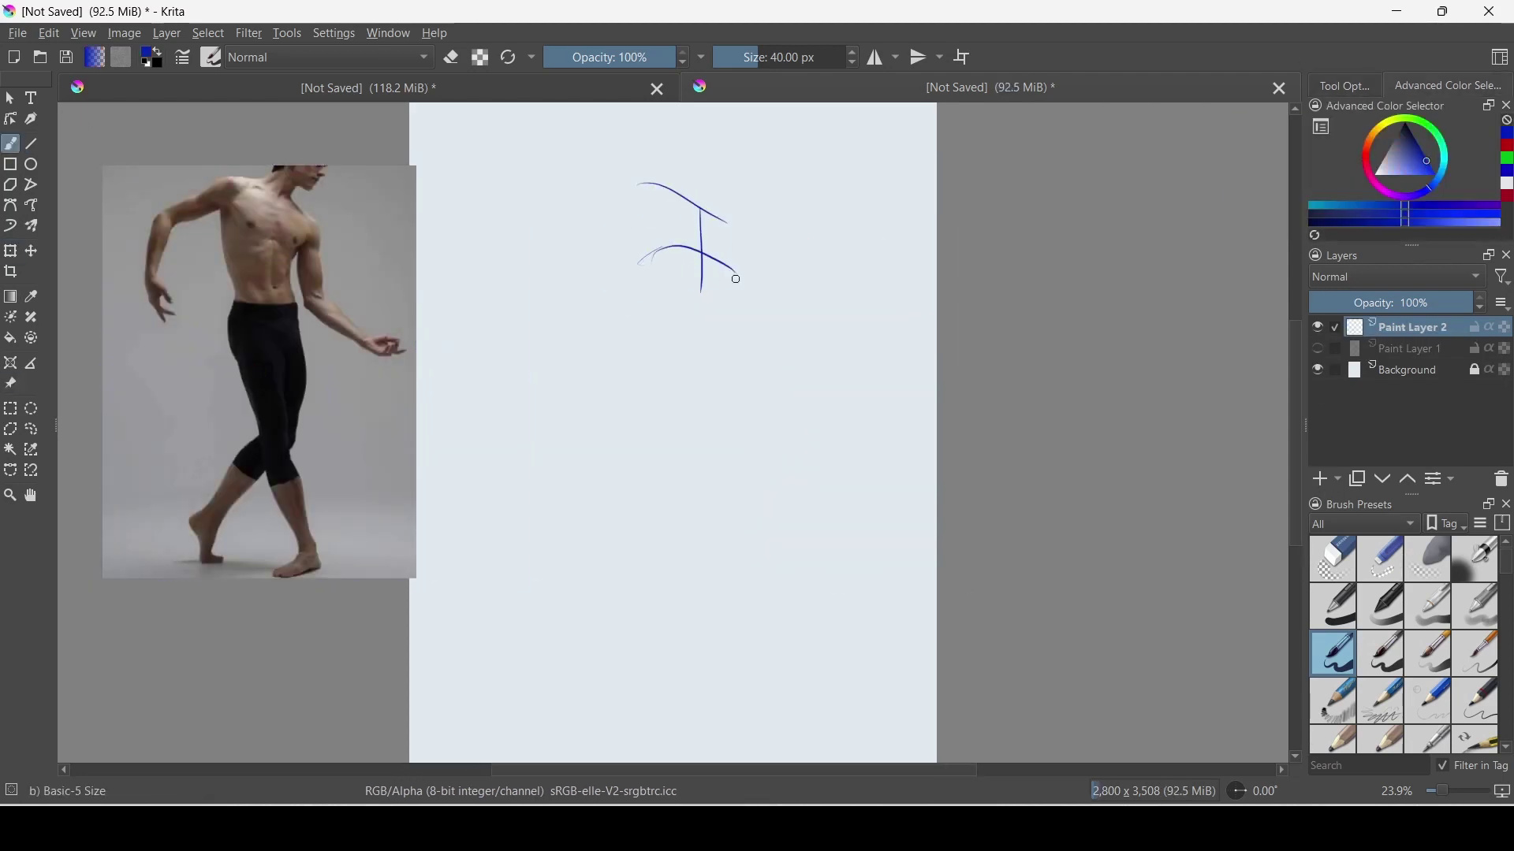
{"action": "left_click_drag", "start_coordinate": [668, 368], "coordinate": [659, 426]}
{"action": "left_click_drag", "start_coordinate": [717, 361], "coordinate": [715, 417]}
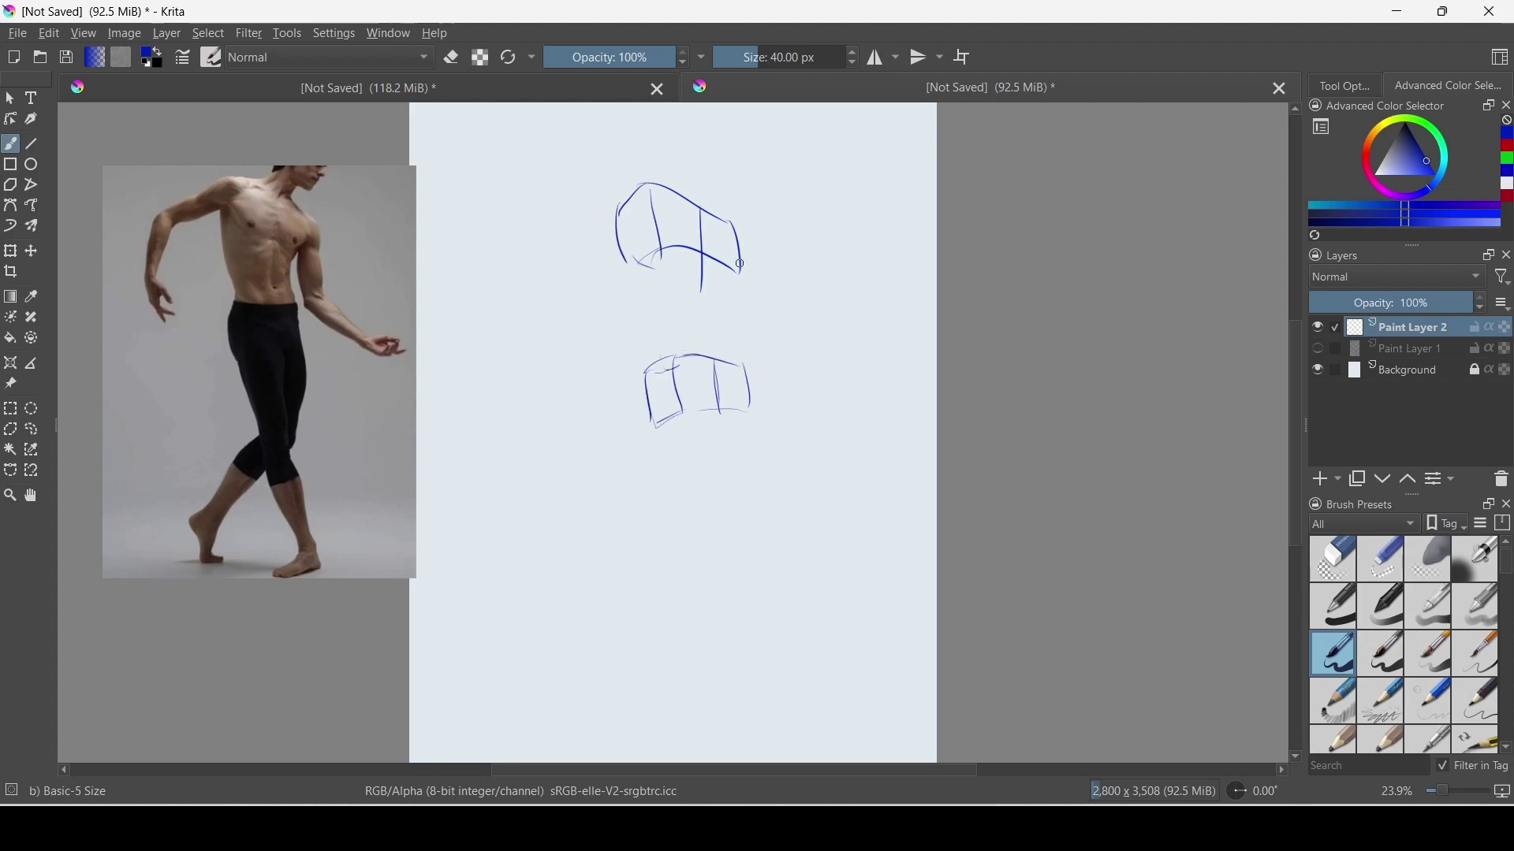
{"action": "left_click_drag", "start_coordinate": [666, 260], "coordinate": [741, 305]}
{"action": "left_click_drag", "start_coordinate": [651, 257], "coordinate": [645, 398]}
{"action": "left_click_drag", "start_coordinate": [736, 295], "coordinate": [736, 380]}
{"action": "mouse_move", "coordinate": [671, 417]}
{"action": "left_mouse_down"}
{"action": "mouse_move", "coordinate": [741, 591]}
{"action": "mouse_move", "coordinate": [729, 392]}
{"action": "mouse_move", "coordinate": [757, 551]}
{"action": "left_mouse_up"}
{"action": "left_click_drag", "start_coordinate": [738, 611], "coordinate": [823, 740]}
{"action": "left_click_drag", "start_coordinate": [764, 601], "coordinate": [779, 609]}
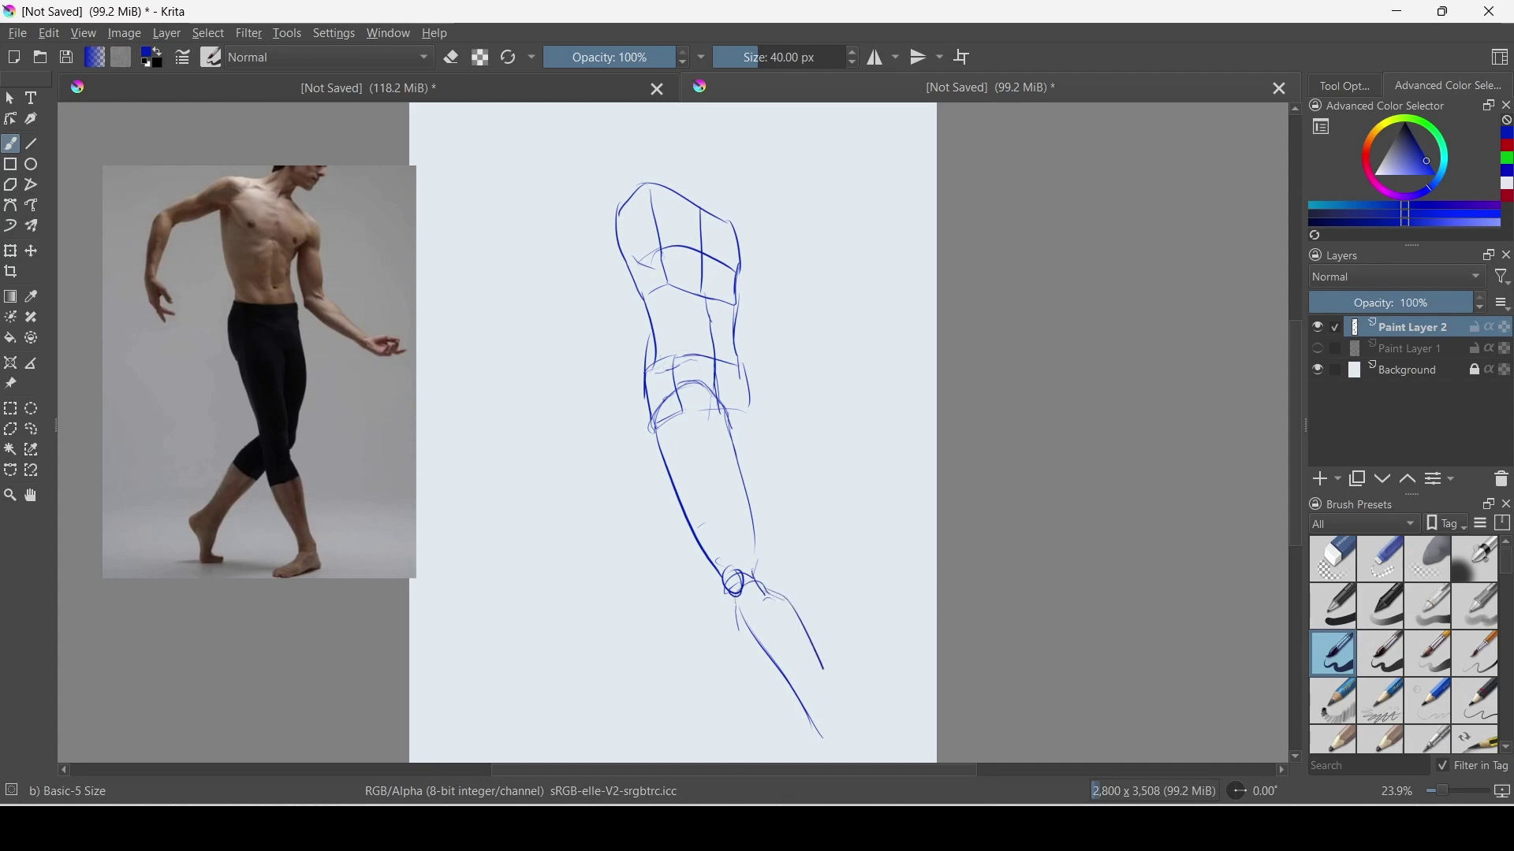
{"action": "key", "text": "ctrl+z"}
{"action": "key", "text": "ctrl+z"}
{"action": "key", "text": "ctrl+z"}
{"action": "key", "text": "ctrl+z"}
{"action": "key", "text": "ctrl+z"}
{"action": "key", "text": "ctrl+z"}
{"action": "left_click_drag", "start_coordinate": [737, 409], "coordinate": [767, 559]}
{"action": "key", "text": "ctrl+z"}
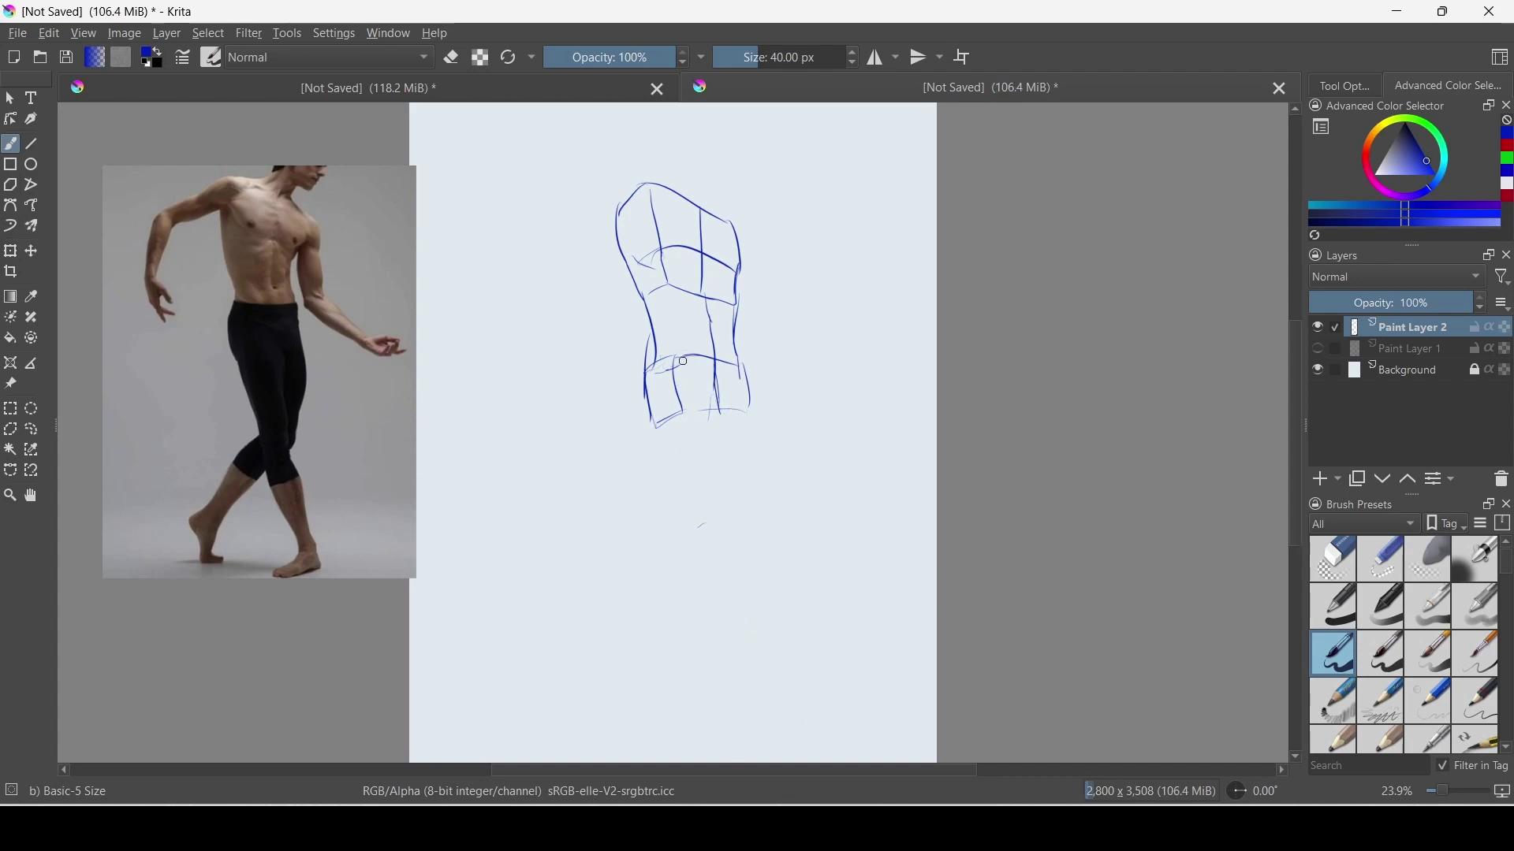
- Draw the crotch wedge in blue inside the sketched pelvis
{"action": "left_click_drag", "start_coordinate": [680, 359], "coordinate": [722, 426]}
{"action": "left_click_drag", "start_coordinate": [699, 360], "coordinate": [727, 412]}
{"action": "left_click_drag", "start_coordinate": [722, 530], "coordinate": [741, 552]}
{"action": "mouse_move", "coordinate": [676, 371]}
{"action": "left_mouse_down"}
{"action": "mouse_move", "coordinate": [808, 698]}
{"action": "mouse_move", "coordinate": [776, 733]}
{"action": "mouse_move", "coordinate": [815, 729]}
{"action": "left_mouse_up"}
{"action": "key", "text": "ctrl+z"}
{"action": "key", "text": "ctrl+z"}
{"action": "key", "text": "ctrl+z"}
{"action": "key", "text": "ctrl+z"}
{"action": "key", "text": "ctrl+z"}
{"action": "key", "text": "ctrl+z"}
{"action": "key", "text": "ctrl+z"}
- Draw the crossed thighs, knees, lower legs and feet in blue below the pelvis
{"action": "left_click_drag", "start_coordinate": [677, 394], "coordinate": [725, 501]}
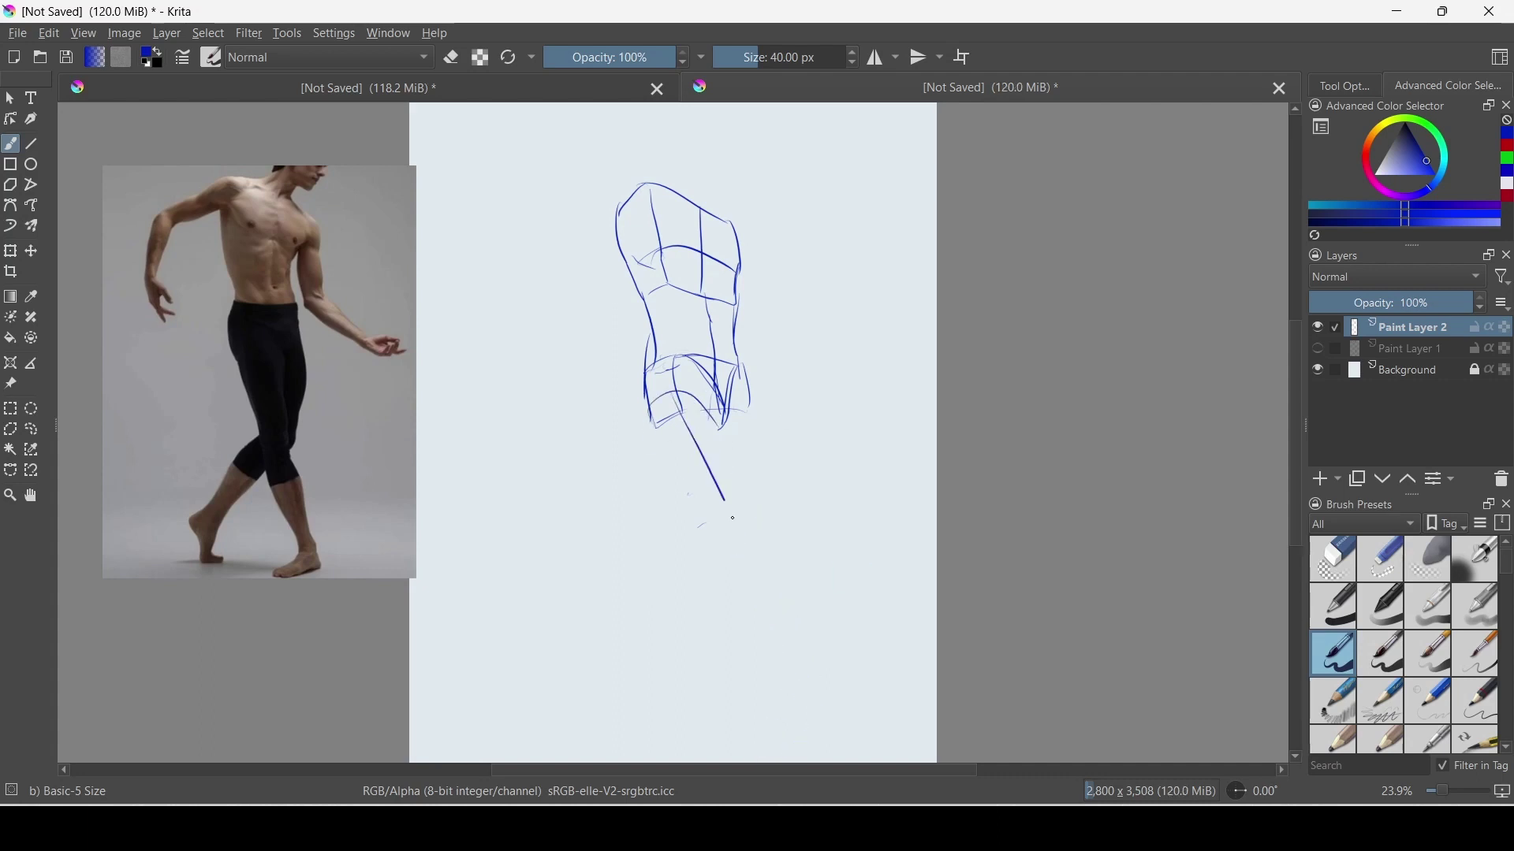
{"action": "mouse_move", "coordinate": [743, 375]}
{"action": "left_mouse_down"}
{"action": "mouse_move", "coordinate": [769, 533]}
{"action": "mouse_move", "coordinate": [623, 683]}
{"action": "mouse_move", "coordinate": [644, 695]}
{"action": "left_mouse_up"}
{"action": "left_click_drag", "start_coordinate": [607, 603], "coordinate": [725, 511]}
{"action": "left_click_drag", "start_coordinate": [657, 412], "coordinate": [752, 574]}
{"action": "mouse_move", "coordinate": [714, 408]}
{"action": "left_mouse_down"}
{"action": "mouse_move", "coordinate": [782, 552]}
{"action": "mouse_move", "coordinate": [820, 709]}
{"action": "left_mouse_up"}
{"action": "mouse_move", "coordinate": [800, 690]}
{"action": "left_mouse_down"}
{"action": "mouse_move", "coordinate": [816, 730]}
{"action": "mouse_move", "coordinate": [842, 737]}
{"action": "left_mouse_up"}
{"action": "left_click_drag", "start_coordinate": [798, 706], "coordinate": [822, 742]}
{"action": "left_click_drag", "start_coordinate": [776, 545], "coordinate": [818, 630]}
{"action": "left_click_drag", "start_coordinate": [749, 574], "coordinate": [812, 713]}
{"action": "left_click_drag", "start_coordinate": [794, 564], "coordinate": [820, 699]}
- Sketch the raised arm's shoulder joint and hand in blue, with guide lines running between shoulder, elbow and hand
{"action": "left_click_drag", "start_coordinate": [646, 185], "coordinate": [650, 189]}
{"action": "left_click_drag", "start_coordinate": [524, 268], "coordinate": [554, 256]}
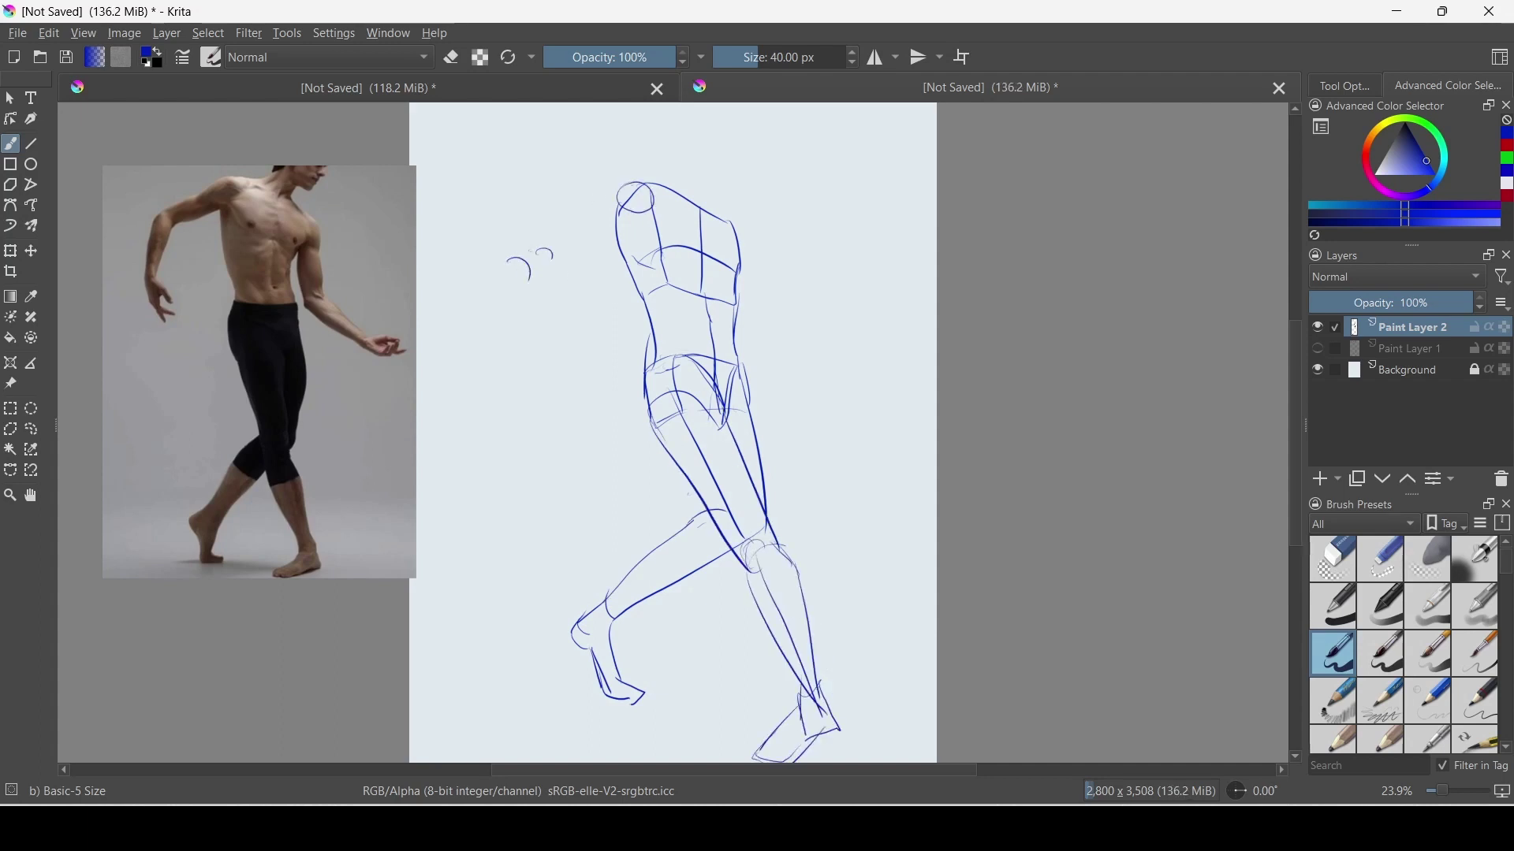
{"action": "key", "text": "ctrl+z"}
{"action": "key", "text": "ctrl+z"}
{"action": "left_click_drag", "start_coordinate": [619, 189], "coordinate": [646, 209]}
{"action": "left_click_drag", "start_coordinate": [493, 333], "coordinate": [509, 353]}
{"action": "left_click_drag", "start_coordinate": [631, 204], "coordinate": [491, 364]}
{"action": "left_click_drag", "start_coordinate": [473, 231], "coordinate": [627, 262]}
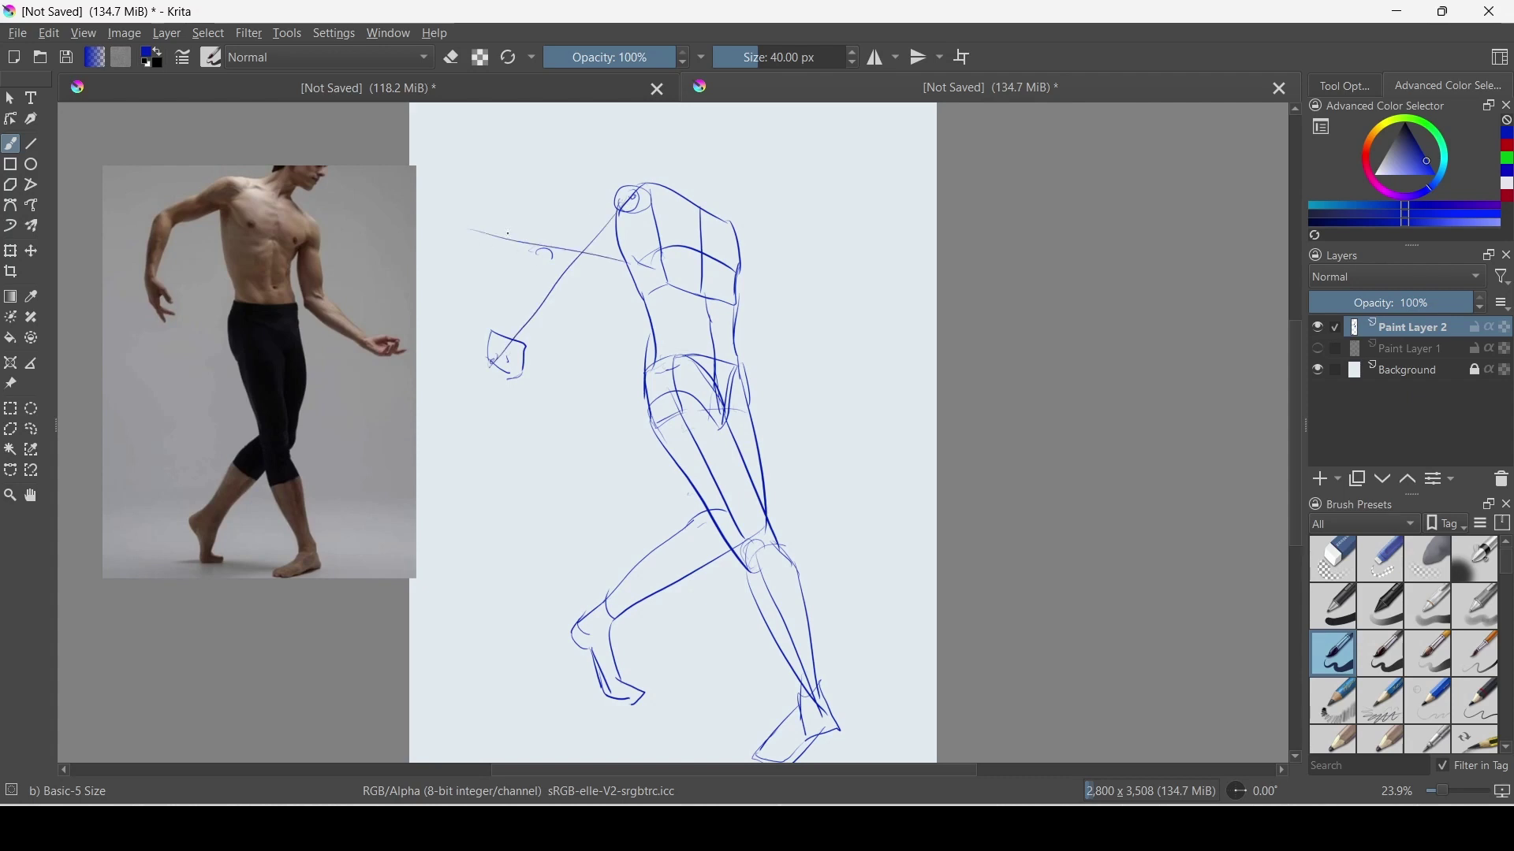
- Draw the bent arm's elbow joint, upper arm and forearm in blue and add a sloping neck line
{"action": "left_click_drag", "start_coordinate": [525, 233], "coordinate": [513, 228]}
{"action": "left_click_drag", "start_coordinate": [636, 183], "coordinate": [508, 237]}
{"action": "mouse_move", "coordinate": [643, 207]}
{"action": "left_mouse_down"}
{"action": "mouse_move", "coordinate": [520, 256]}
{"action": "mouse_move", "coordinate": [556, 249]}
{"action": "left_mouse_up"}
{"action": "key", "text": "ctrl+z"}
{"action": "mouse_move", "coordinate": [497, 241]}
{"action": "left_mouse_down"}
{"action": "mouse_move", "coordinate": [487, 350]}
{"action": "mouse_move", "coordinate": [520, 236]}
{"action": "mouse_move", "coordinate": [635, 189]}
{"action": "left_mouse_up"}
{"action": "left_click_drag", "start_coordinate": [536, 256], "coordinate": [638, 217]}
{"action": "mouse_move", "coordinate": [630, 185]}
{"action": "left_mouse_down"}
{"action": "mouse_move", "coordinate": [634, 246]}
{"action": "mouse_move", "coordinate": [706, 144]}
{"action": "left_mouse_up"}
- Draw the outstretched arm in blue with its hand, forearm, elbow joint and upper arm up to the shoulder
{"action": "mouse_move", "coordinate": [771, 296]}
{"action": "left_mouse_down"}
{"action": "mouse_move", "coordinate": [779, 320]}
{"action": "mouse_move", "coordinate": [867, 364]}
{"action": "left_mouse_up"}
{"action": "mouse_move", "coordinate": [866, 367]}
{"action": "left_mouse_down"}
{"action": "mouse_move", "coordinate": [918, 319]}
{"action": "mouse_move", "coordinate": [875, 363]}
{"action": "left_mouse_up"}
{"action": "mouse_move", "coordinate": [779, 293]}
{"action": "left_mouse_down"}
{"action": "mouse_move", "coordinate": [879, 347]}
{"action": "mouse_move", "coordinate": [875, 361]}
{"action": "left_mouse_up"}
{"action": "left_click_drag", "start_coordinate": [732, 219], "coordinate": [780, 319]}
{"action": "left_click_drag", "start_coordinate": [761, 286], "coordinate": [787, 316]}
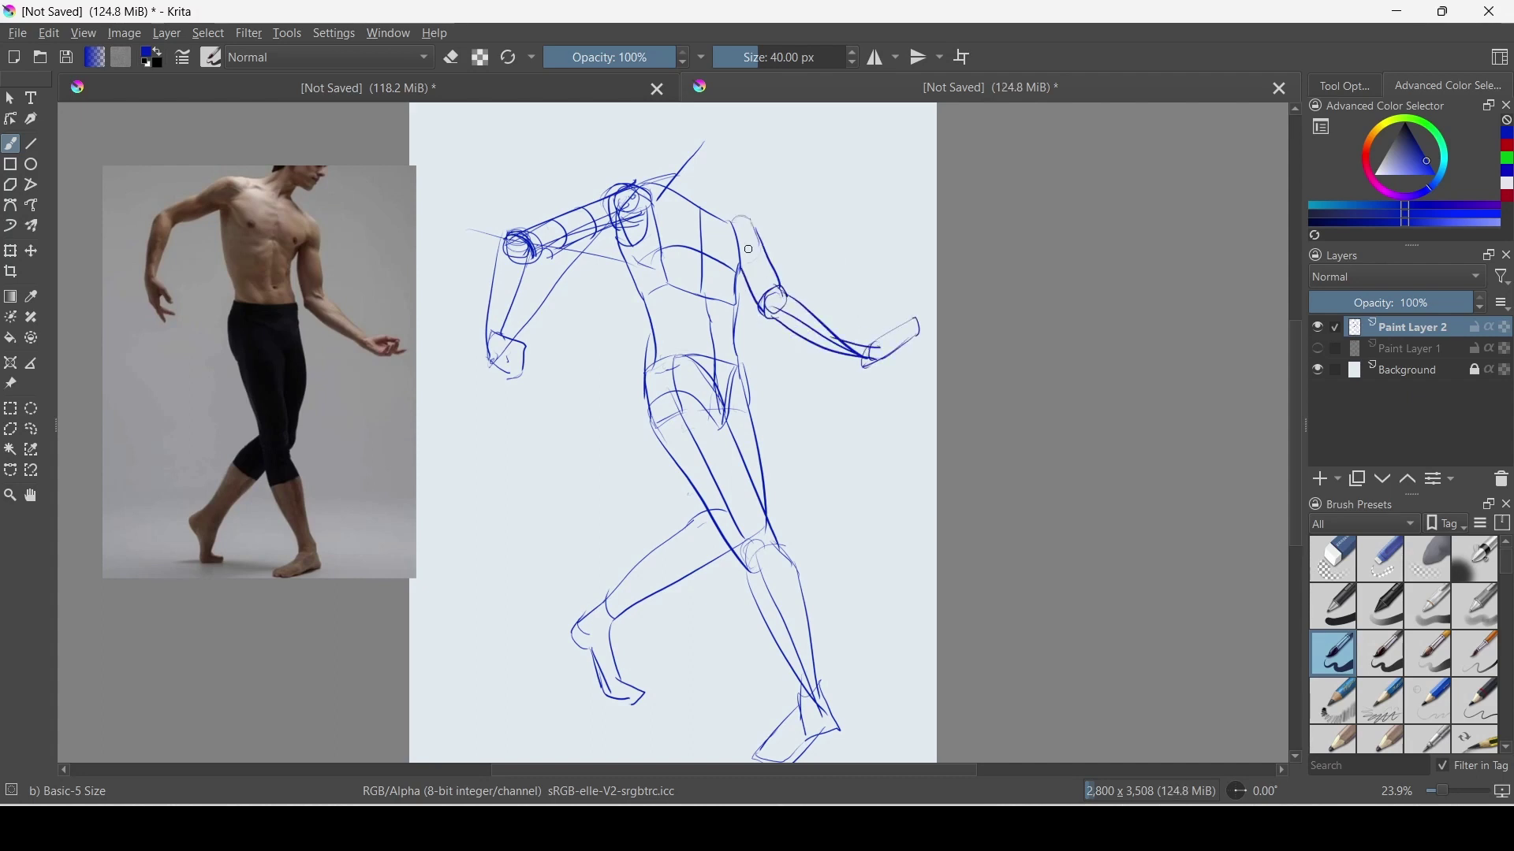
{"action": "left_click_drag", "start_coordinate": [739, 256], "coordinate": [758, 230]}
{"action": "left_click_drag", "start_coordinate": [722, 218], "coordinate": [762, 233]}
- Erase the overlong neck line and redraw the neck base and shoulder contours in blue
{"action": "left_click_drag", "start_coordinate": [734, 168], "coordinate": [716, 197]}
{"action": "left_click_drag", "start_coordinate": [710, 202], "coordinate": [738, 223]}
{"action": "key", "text": "e"}
{"action": "mouse_move", "coordinate": [700, 145]}
{"action": "left_mouse_down"}
{"action": "mouse_move", "coordinate": [661, 197]}
{"action": "mouse_move", "coordinate": [727, 225]}
{"action": "left_mouse_up"}
{"action": "key", "text": "e"}
{"action": "left_click_drag", "start_coordinate": [719, 217], "coordinate": [763, 246]}
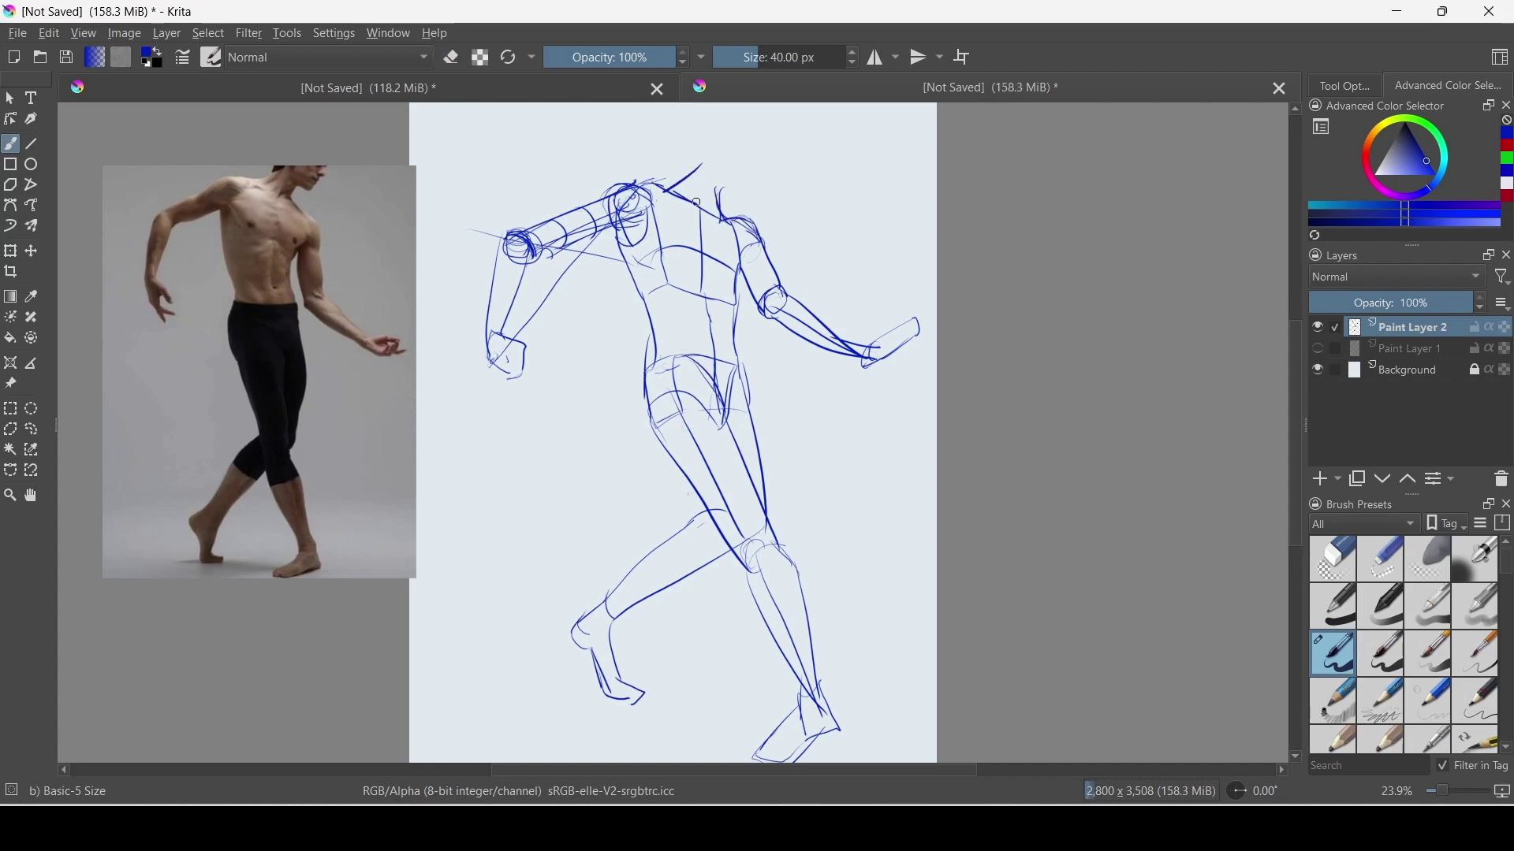
- Sketch the blue figure's neck, round skull, jaw and facial guide lines above the torso
{"action": "left_click_drag", "start_coordinate": [711, 162], "coordinate": [701, 225]}
{"action": "mouse_move", "coordinate": [705, 150]}
{"action": "left_mouse_down"}
{"action": "mouse_move", "coordinate": [766, 162]}
{"action": "mouse_move", "coordinate": [741, 201]}
{"action": "left_mouse_up"}
{"action": "left_click_drag", "start_coordinate": [730, 118], "coordinate": [721, 173]}
{"action": "left_click_drag", "start_coordinate": [717, 162], "coordinate": [744, 162]}
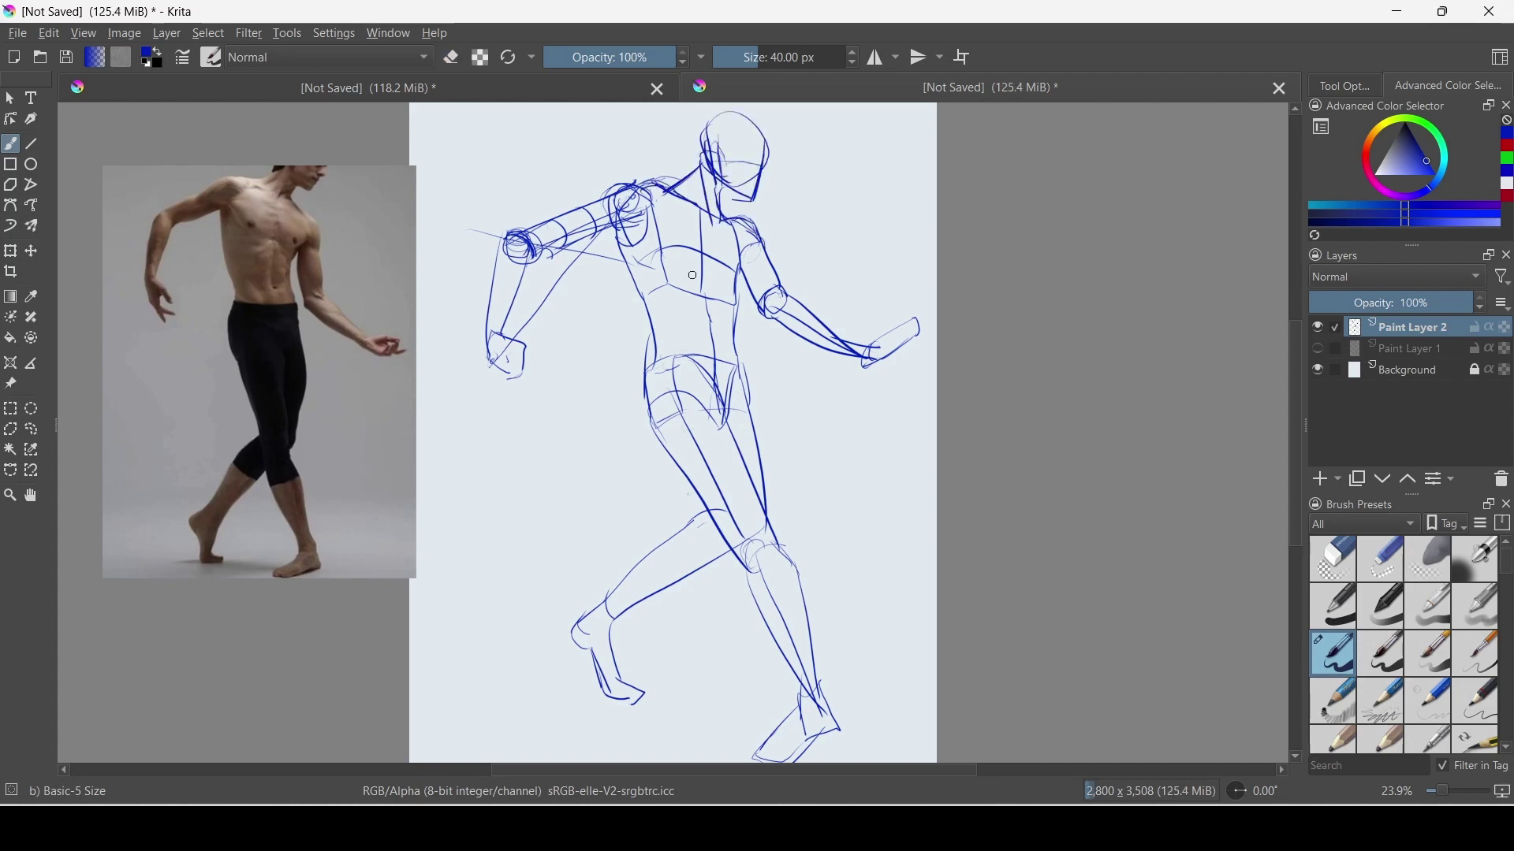
- Refine the torso midline and hip contours in blue and erase the back leg's lines overlapping the front knee
{"action": "mouse_move", "coordinate": [694, 272]}
{"action": "left_mouse_down"}
{"action": "mouse_move", "coordinate": [677, 383]}
{"action": "mouse_move", "coordinate": [719, 409]}
{"action": "left_mouse_up"}
{"action": "mouse_move", "coordinate": [757, 361]}
{"action": "left_mouse_down"}
{"action": "mouse_move", "coordinate": [741, 425]}
{"action": "mouse_move", "coordinate": [722, 392]}
{"action": "left_mouse_up"}
{"action": "mouse_move", "coordinate": [645, 351]}
{"action": "left_mouse_down"}
{"action": "mouse_move", "coordinate": [701, 385]}
{"action": "mouse_move", "coordinate": [666, 395]}
{"action": "left_mouse_up"}
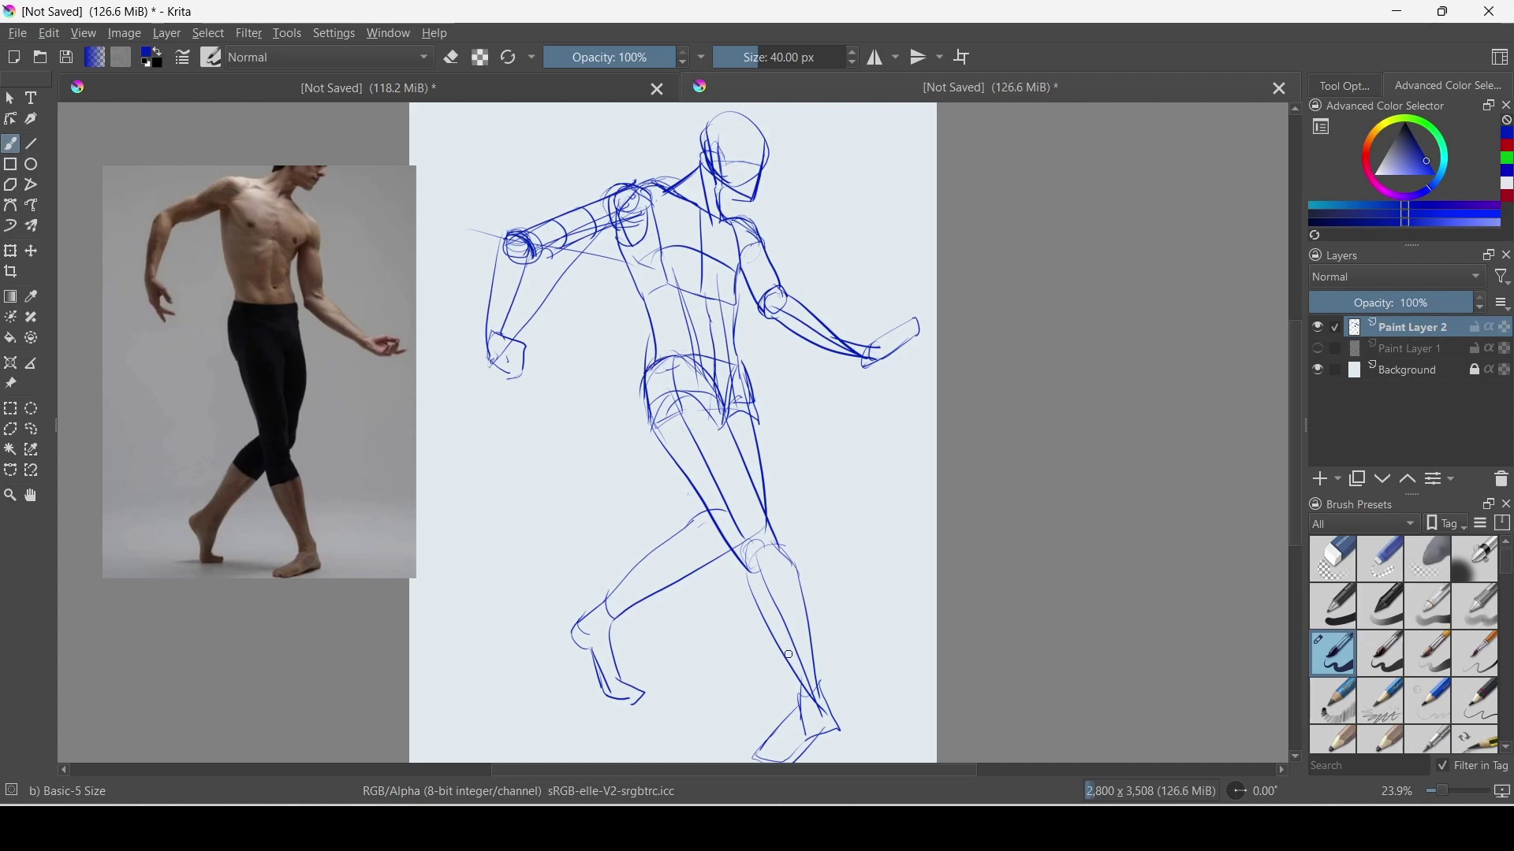
{"action": "key", "text": "e"}
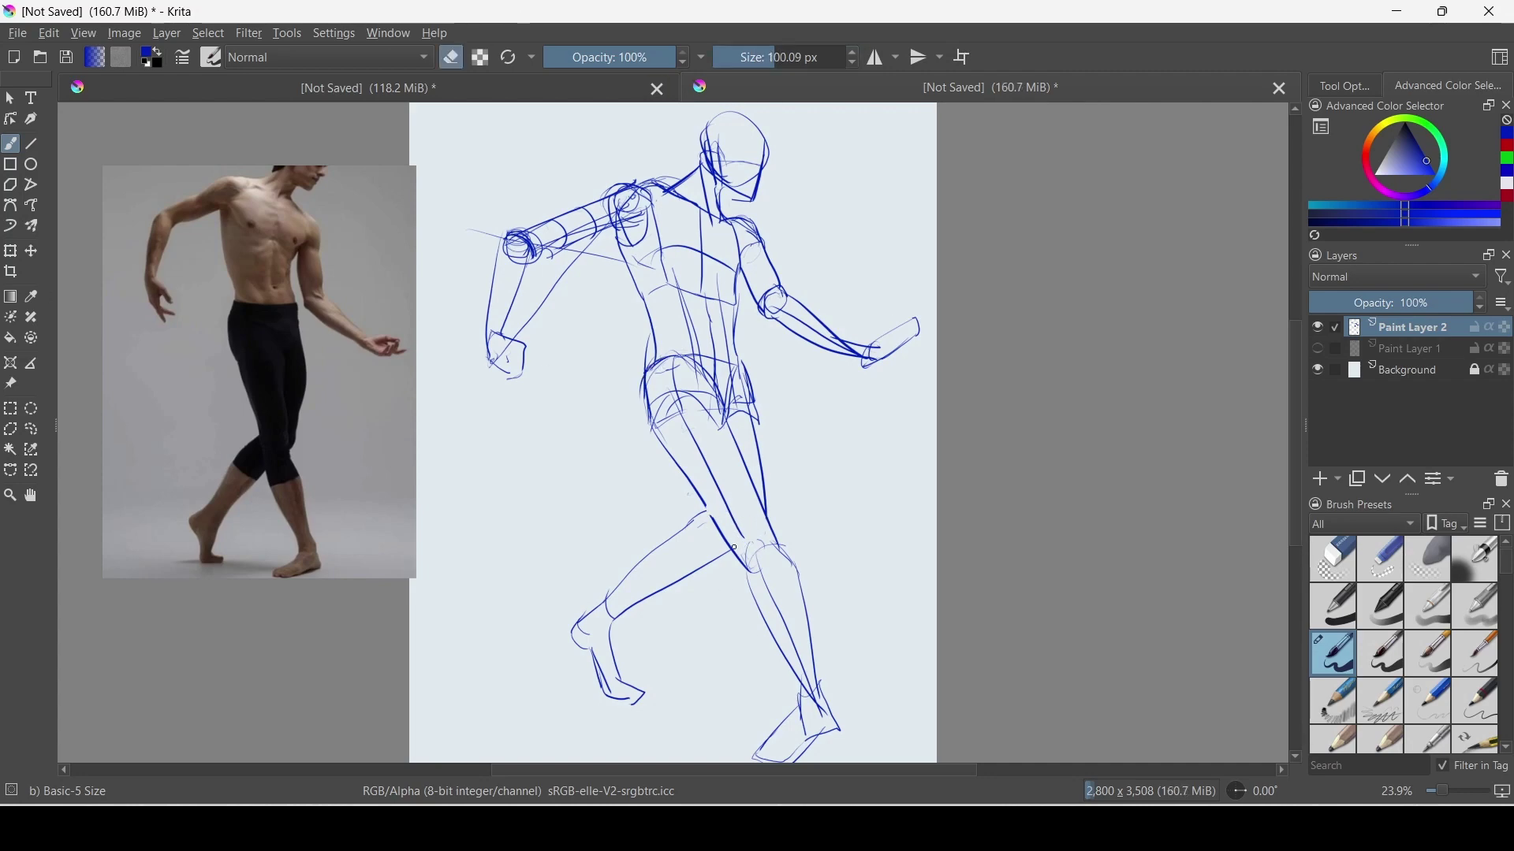
- Scale down the blue figure and place it beside the red traced figure
{"action": "key", "text": "ctrl+t"}
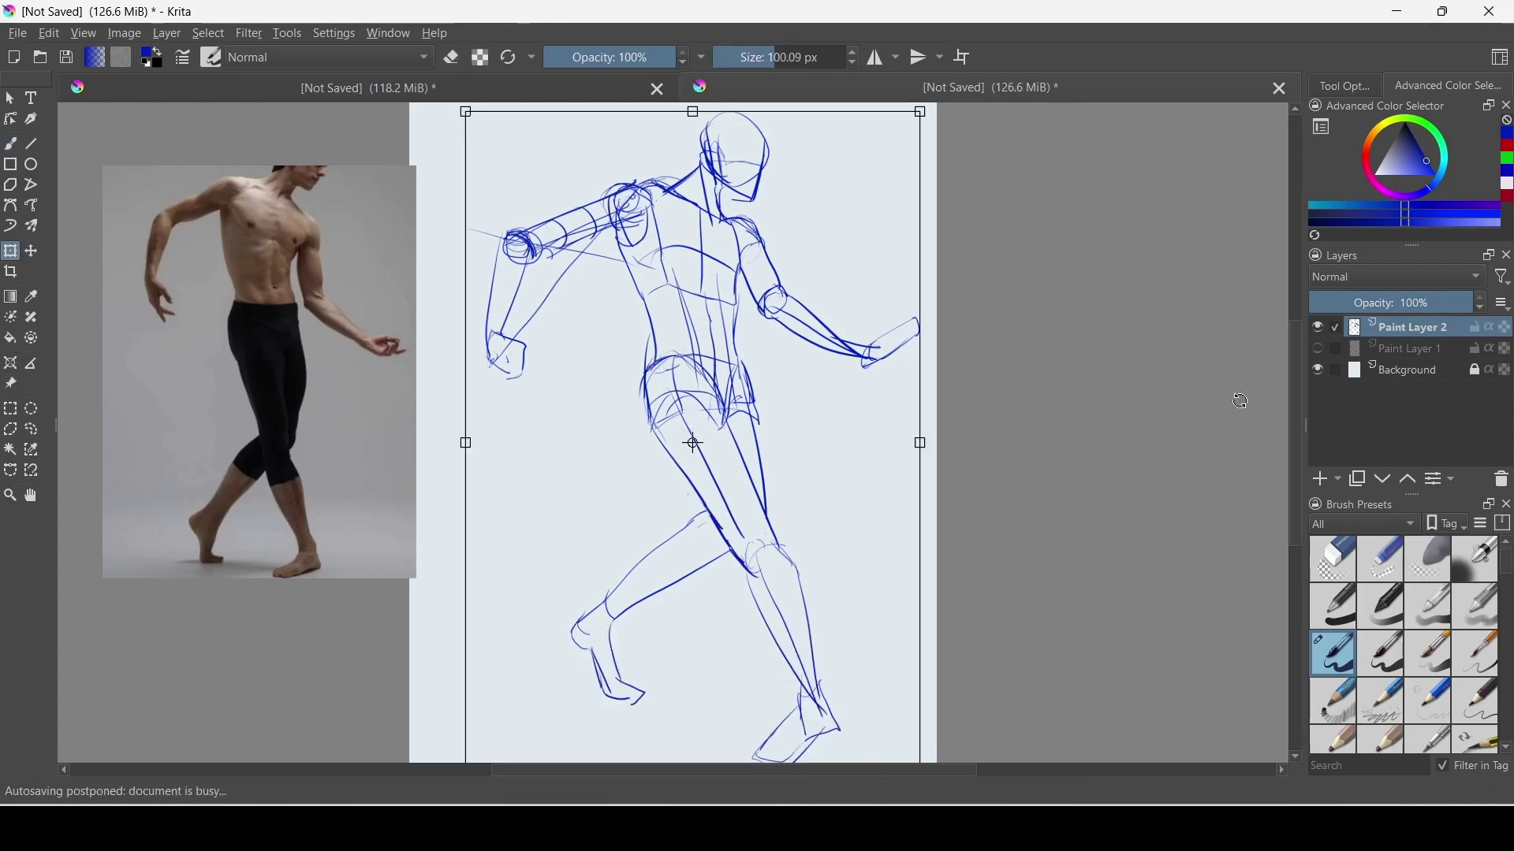
{"action": "scroll", "coordinate": [765, 473], "scroll_direction": "down", "scroll_amount": 1}
{"action": "mouse_move", "coordinate": [919, 762]}
{"action": "left_mouse_down"}
{"action": "mouse_move", "coordinate": [765, 501]}
{"action": "mouse_move", "coordinate": [777, 635]}
{"action": "mouse_move", "coordinate": [675, 654]}
{"action": "left_mouse_up"}
{"action": "scroll", "coordinate": [765, 473], "scroll_direction": "up", "scroll_amount": 1}
{"action": "key", "text": "ctrl+z"}
{"action": "left_click_drag", "start_coordinate": [770, 618], "coordinate": [725, 563]}
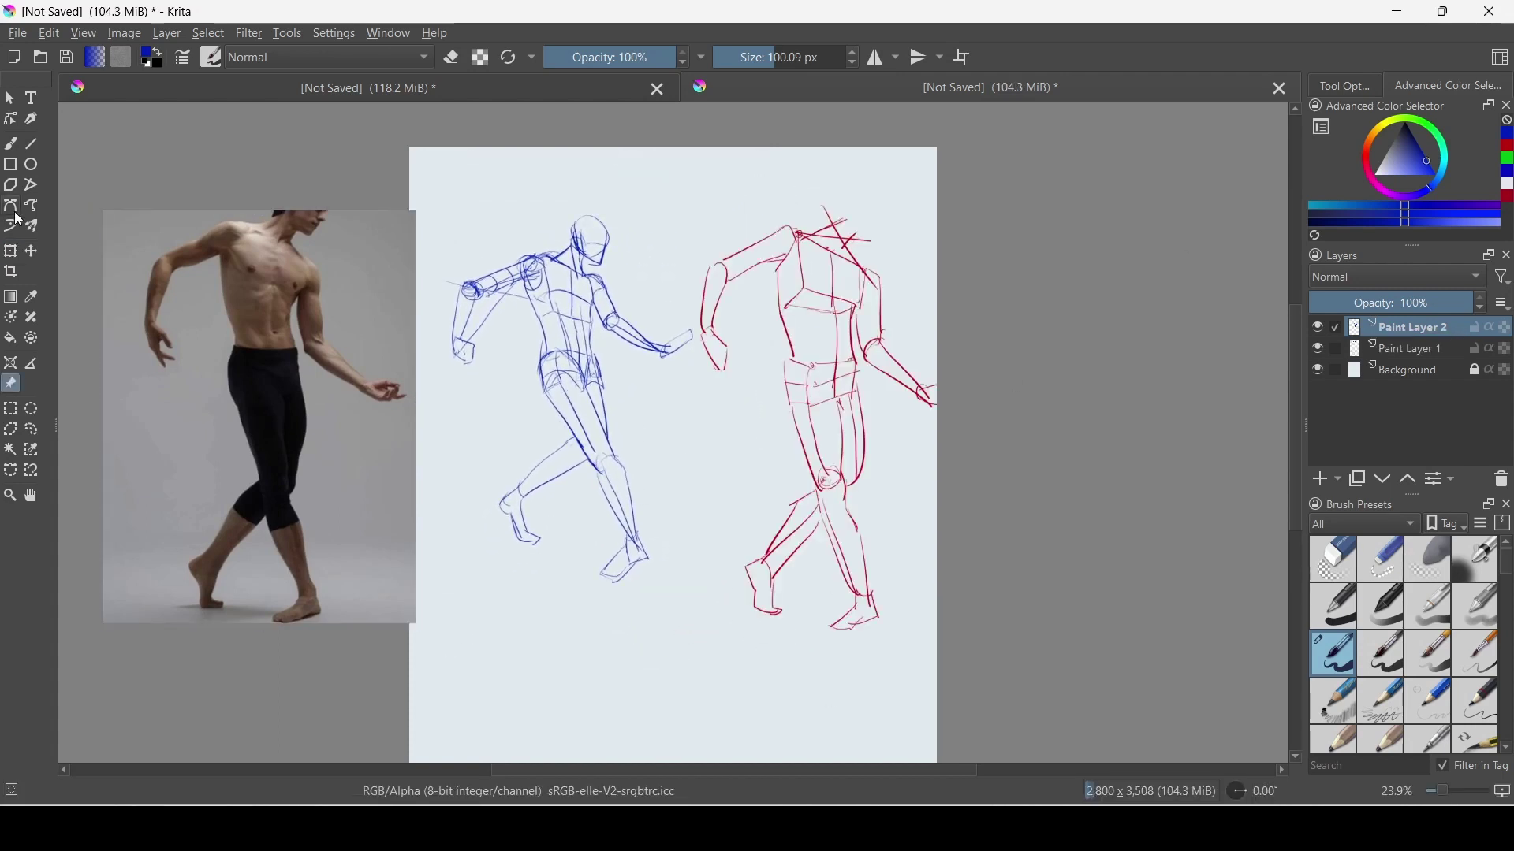
{"action": "left_click", "coordinate": [10, 251]}
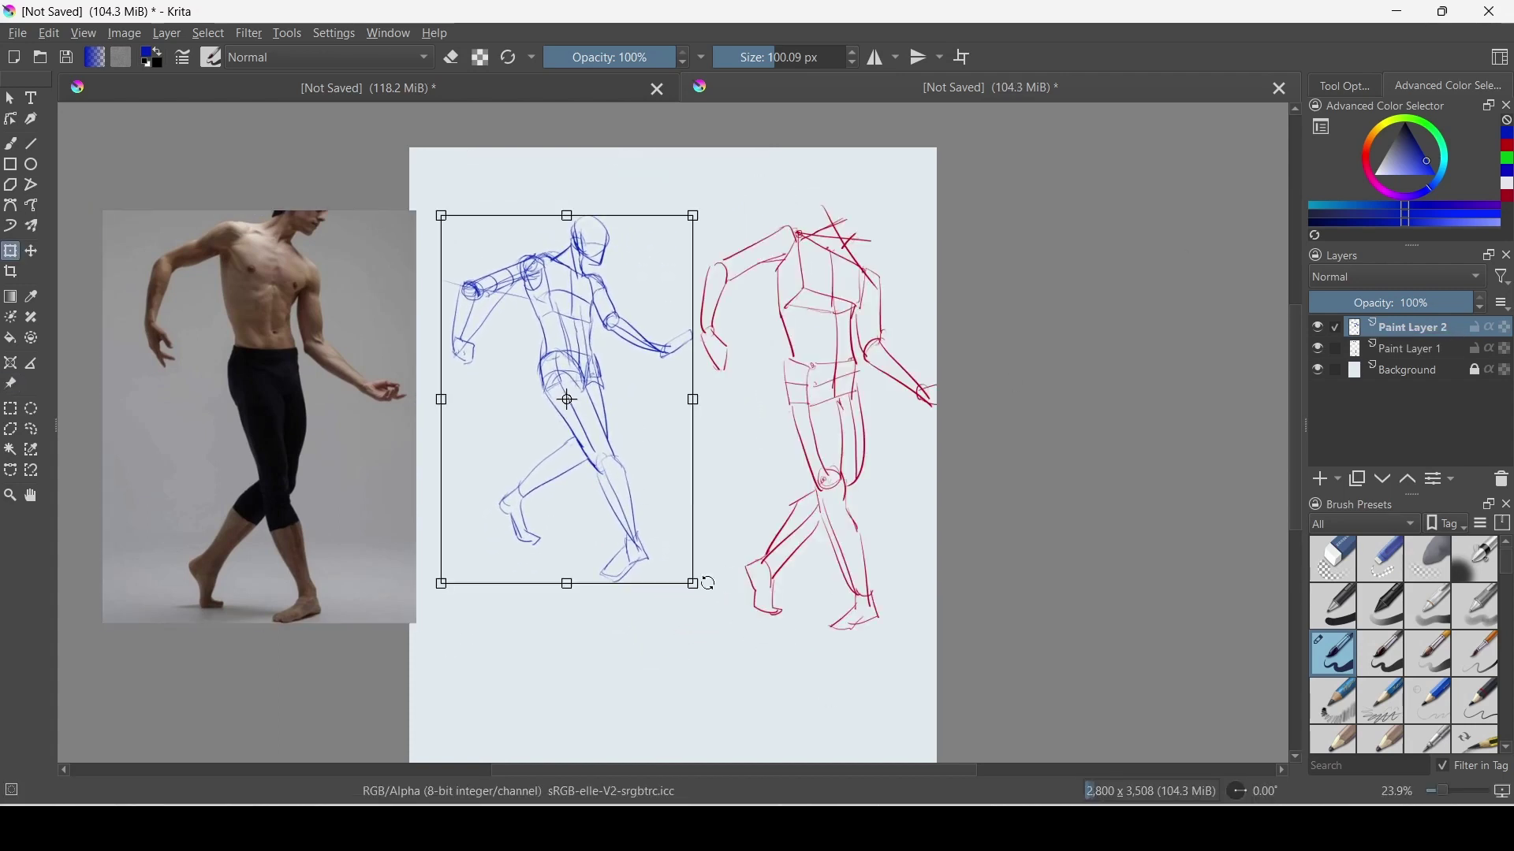
- Place the reference photo over the blue figure and fade it to 62% opacity and 57% saturation
{"action": "left_click", "coordinate": [10, 384]}
{"action": "left_click_drag", "start_coordinate": [261, 417], "coordinate": [572, 414]}
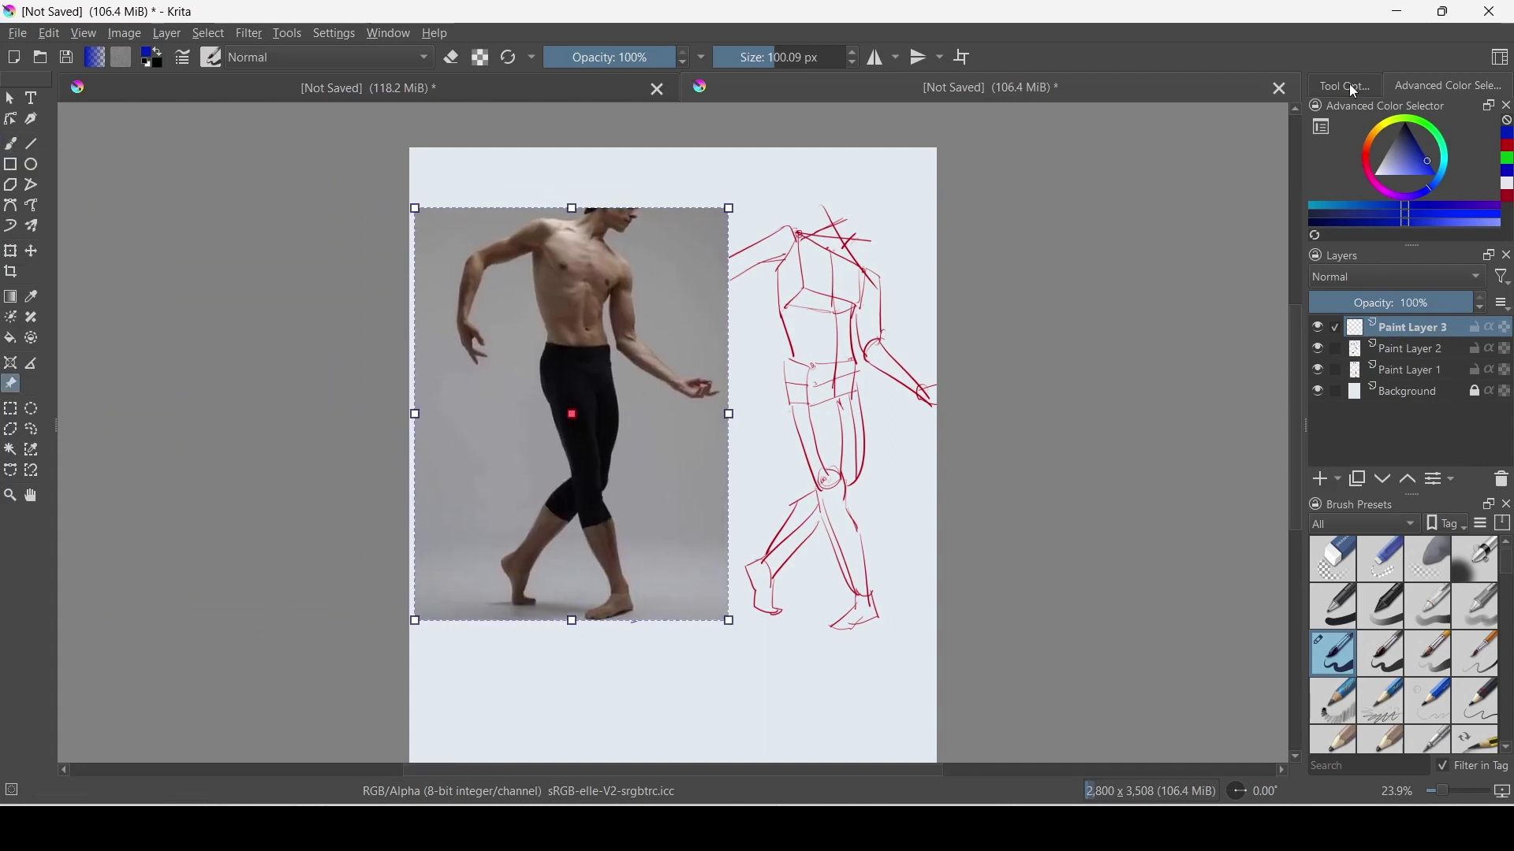
{"action": "left_click", "coordinate": [1346, 85]}
{"action": "left_click", "coordinate": [1392, 138]}
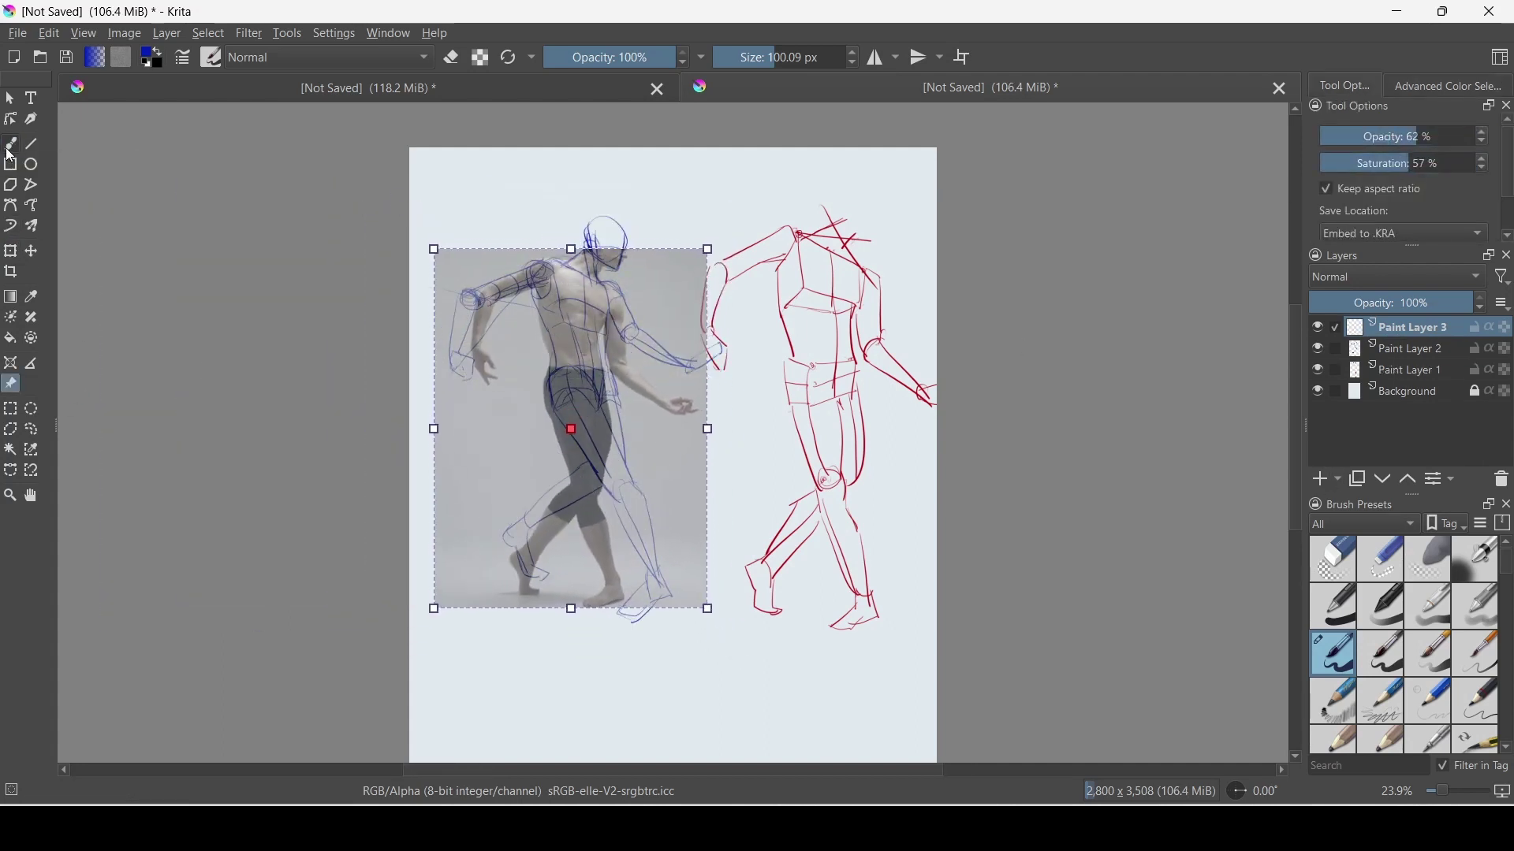
- Mark the shoulder slope in green with a check mark, outline the lowered forearm and reduce the brush size to 88.98 px
{"action": "key", "text": "b"}
{"action": "left_click", "coordinate": [1449, 85]}
{"action": "left_click", "coordinate": [1379, 117]}
{"action": "left_click_drag", "start_coordinate": [525, 251], "coordinate": [409, 206]}
{"action": "left_click_drag", "start_coordinate": [505, 219], "coordinate": [563, 199]}
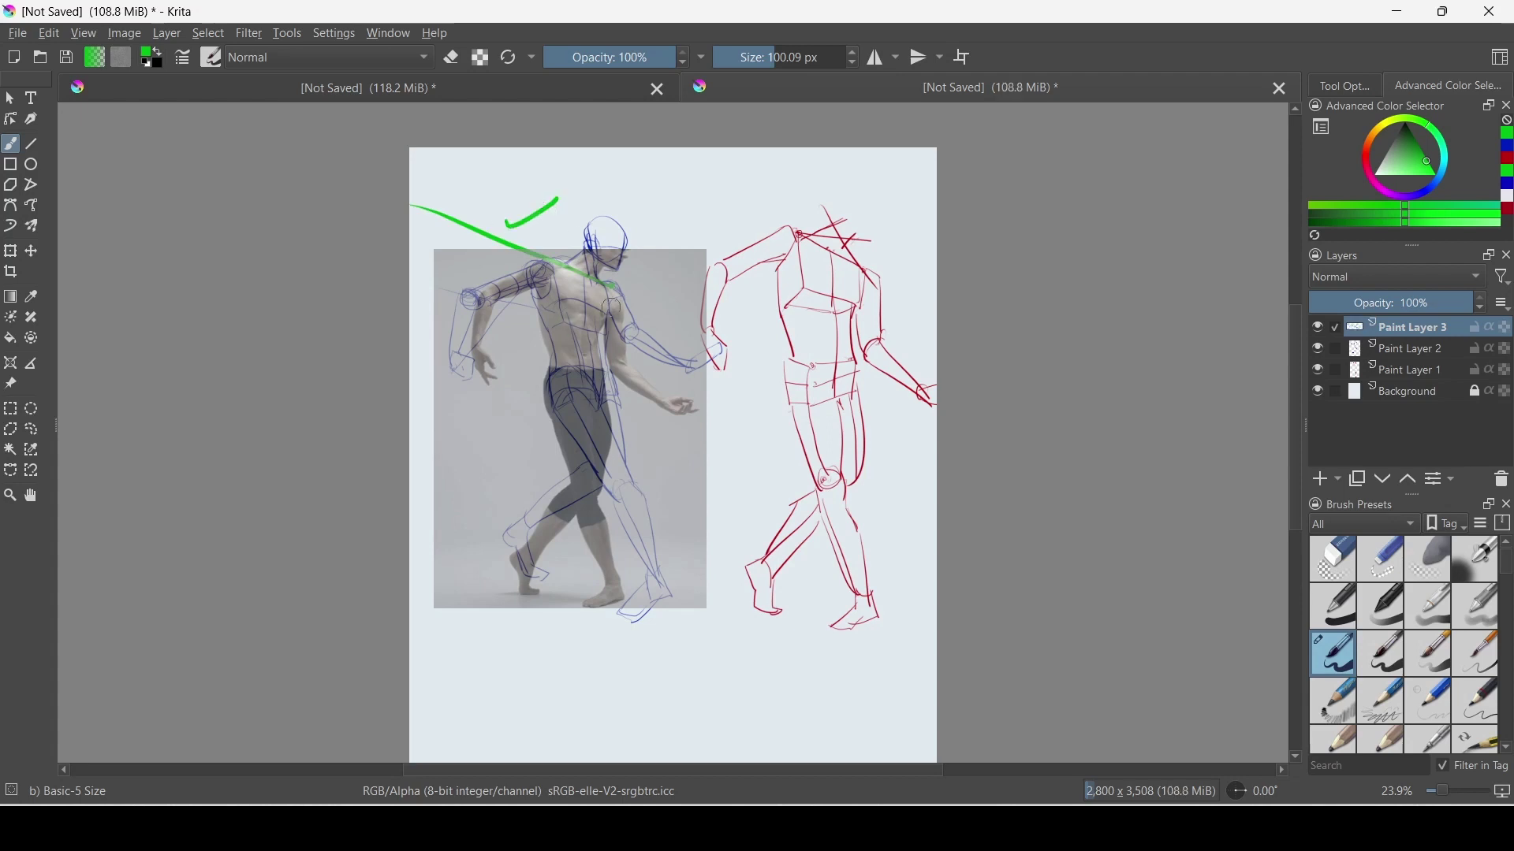
{"action": "left_click_drag", "start_coordinate": [629, 369], "coordinate": [670, 404]}
{"action": "mouse_move", "coordinate": [781, 57]}
{"action": "left_mouse_down"}
{"action": "mouse_move", "coordinate": [742, 56]}
{"action": "mouse_move", "coordinate": [776, 56]}
{"action": "left_mouse_up"}
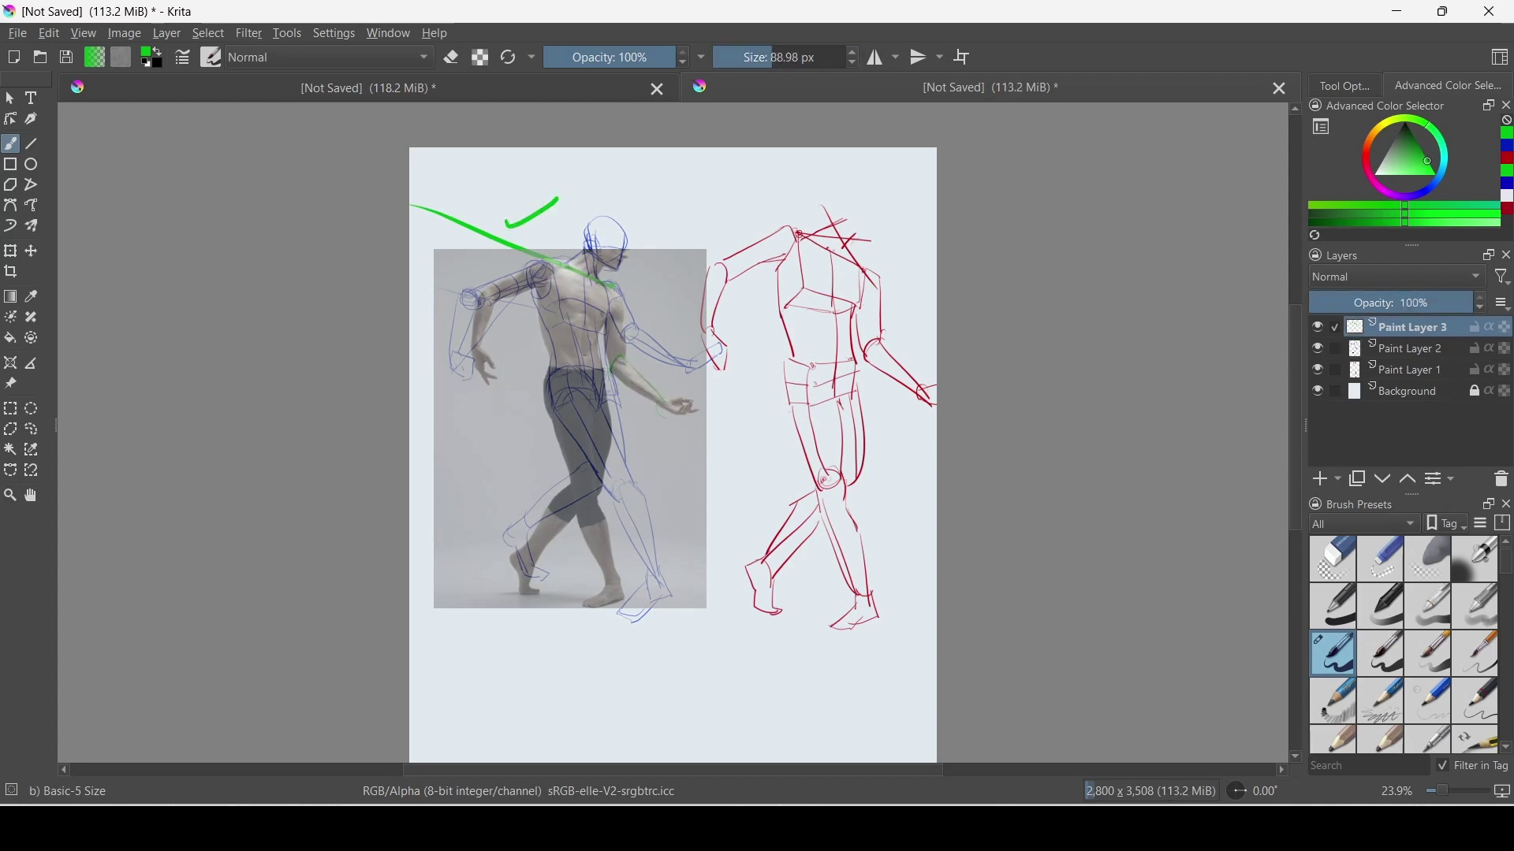
- Draw a green line across the photo from below the bent arm's hand to the waist, hiding the blue sketch meanwhile
{"action": "left_click", "coordinate": [10, 384]}
{"action": "left_click", "coordinate": [11, 143]}
{"action": "left_click_drag", "start_coordinate": [453, 378], "coordinate": [587, 368]}
{"action": "key", "text": "ctrl+z"}
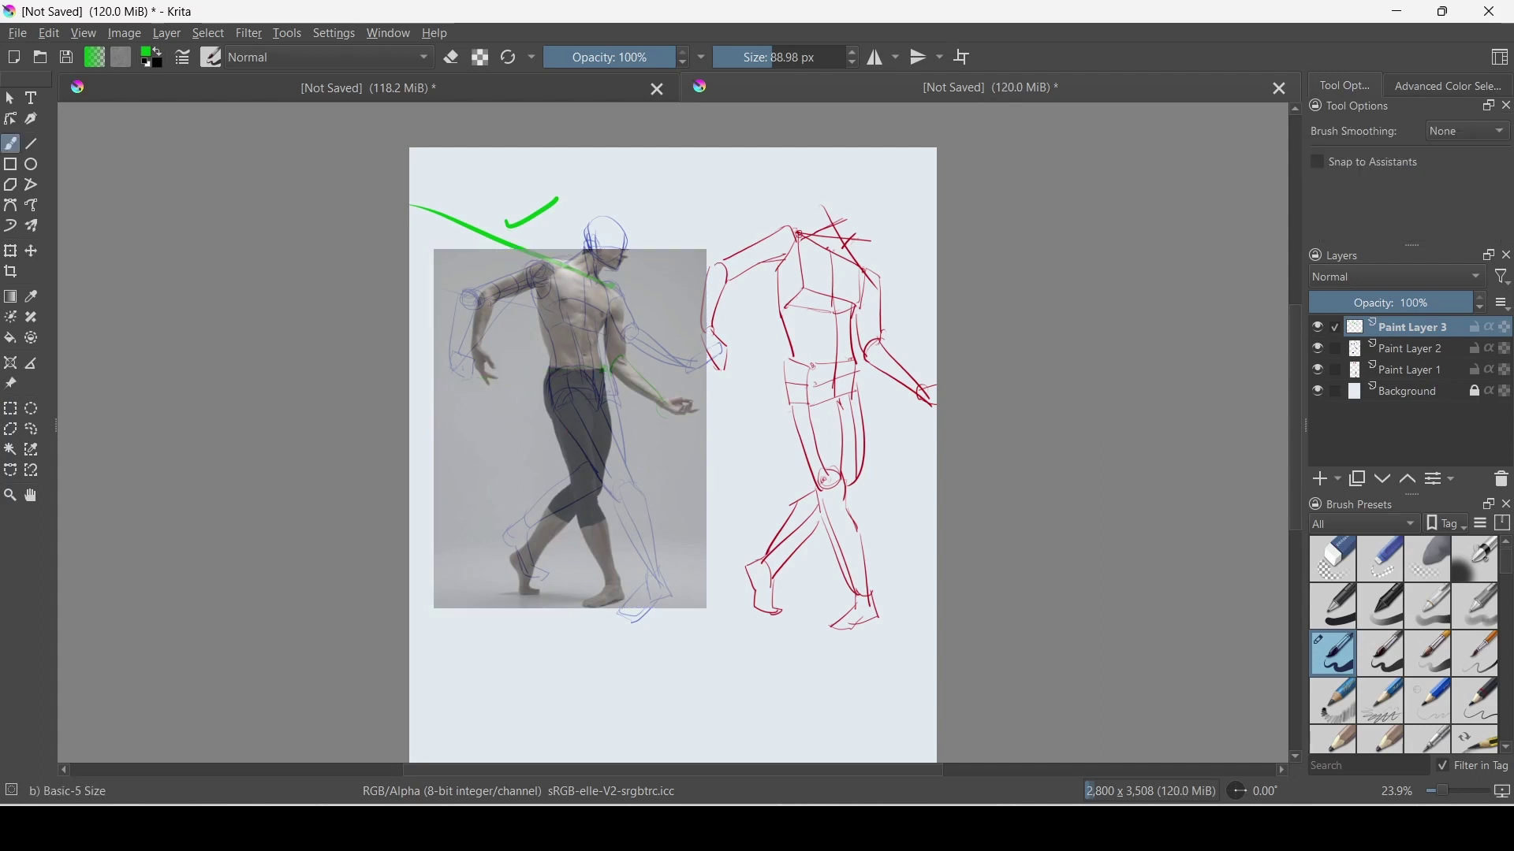
{"action": "left_click", "coordinate": [1318, 349]}
{"action": "left_click_drag", "start_coordinate": [446, 377], "coordinate": [611, 368]}
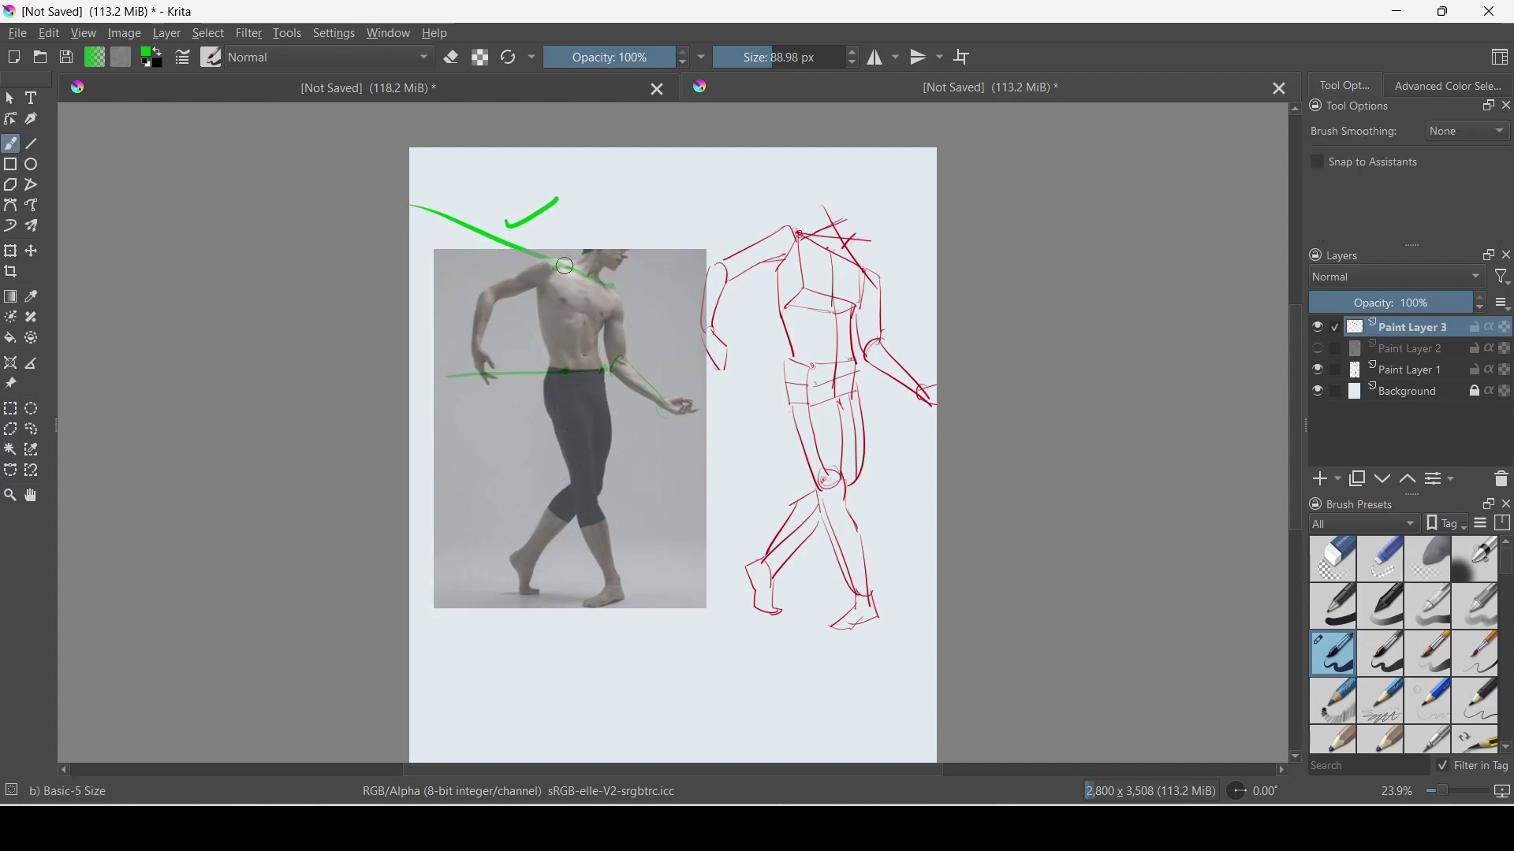
{"action": "left_click", "coordinate": [1318, 348]}
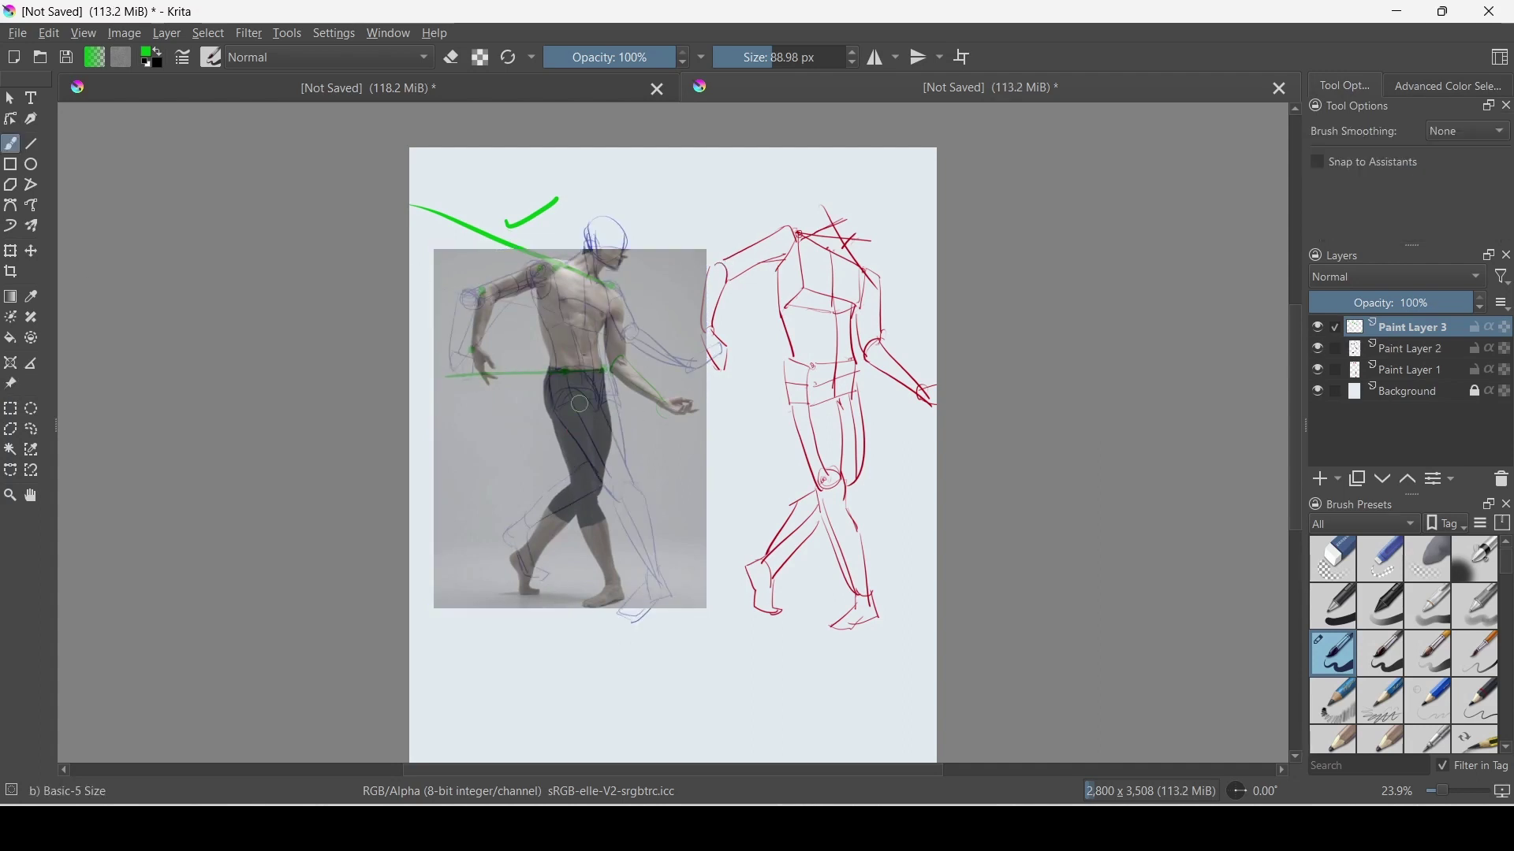
- Trace the dancer's arms in green over the photo with the blue sketch hidden, and show the sketch again
{"action": "left_click", "coordinate": [1318, 350]}
{"action": "mouse_move", "coordinate": [479, 295]}
{"action": "left_mouse_down"}
{"action": "mouse_move", "coordinate": [541, 263]}
{"action": "mouse_move", "coordinate": [482, 305]}
{"action": "mouse_move", "coordinate": [481, 349]}
{"action": "left_mouse_up"}
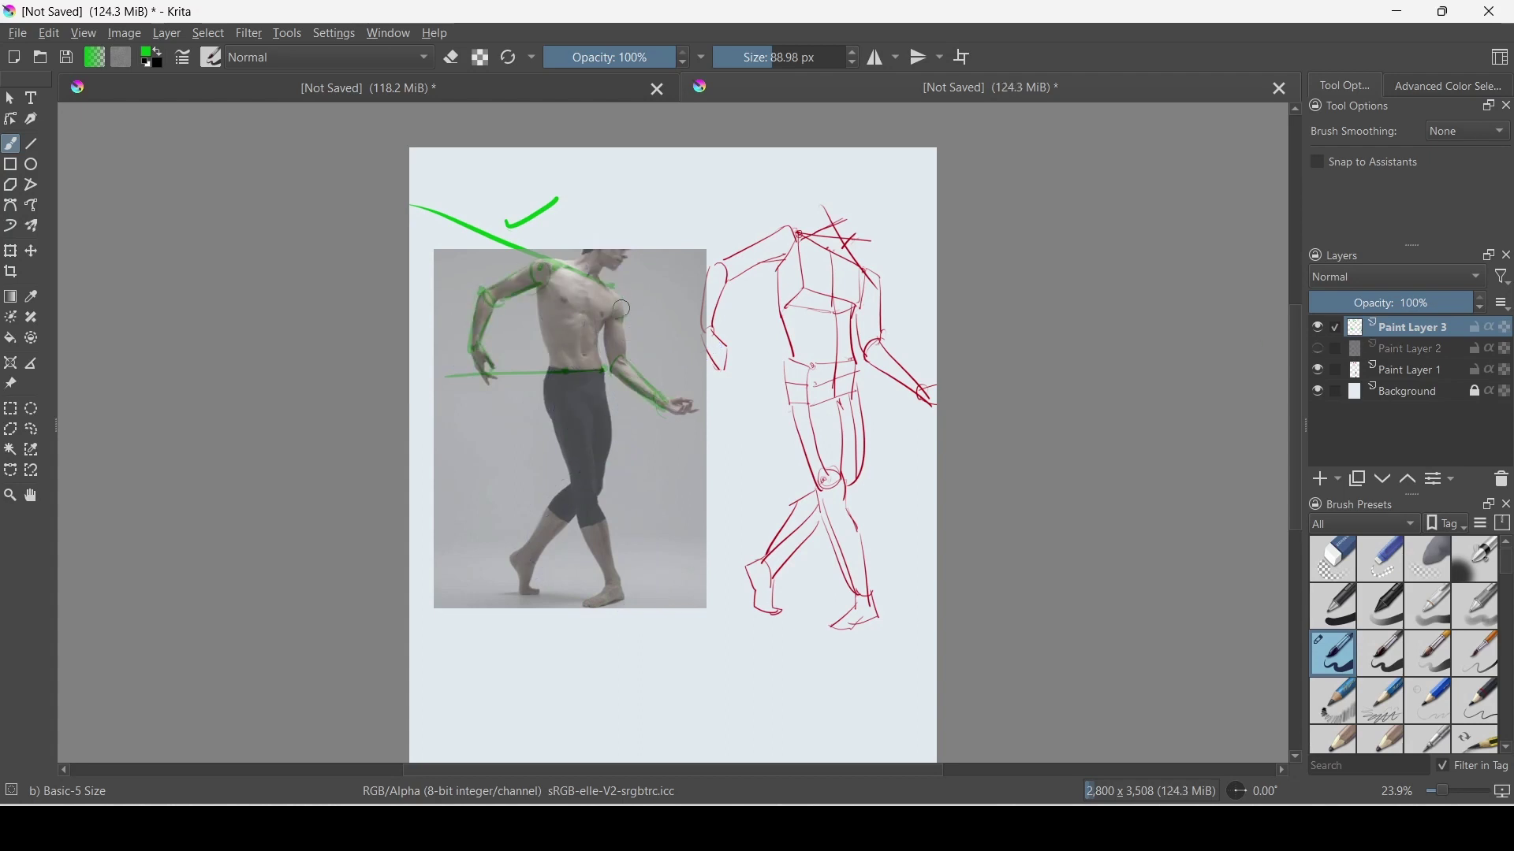
{"action": "left_click", "coordinate": [1319, 349]}
- Mark the blue figure's two elbows in red on Paint Layer 2
{"action": "left_click", "coordinate": [1449, 85]}
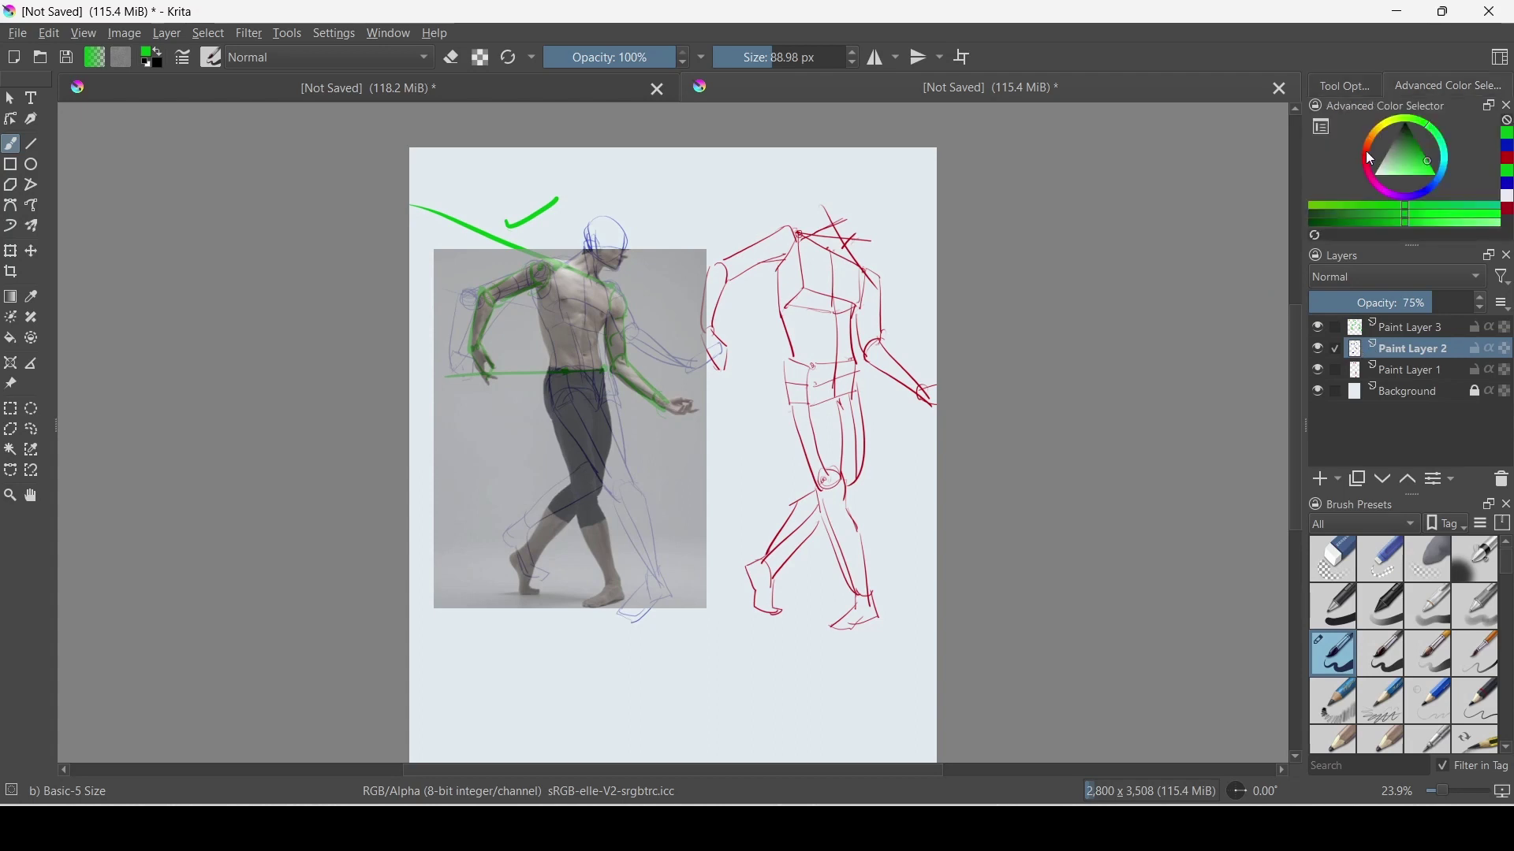
{"action": "left_click", "coordinate": [648, 374], "text": "ctrl"}
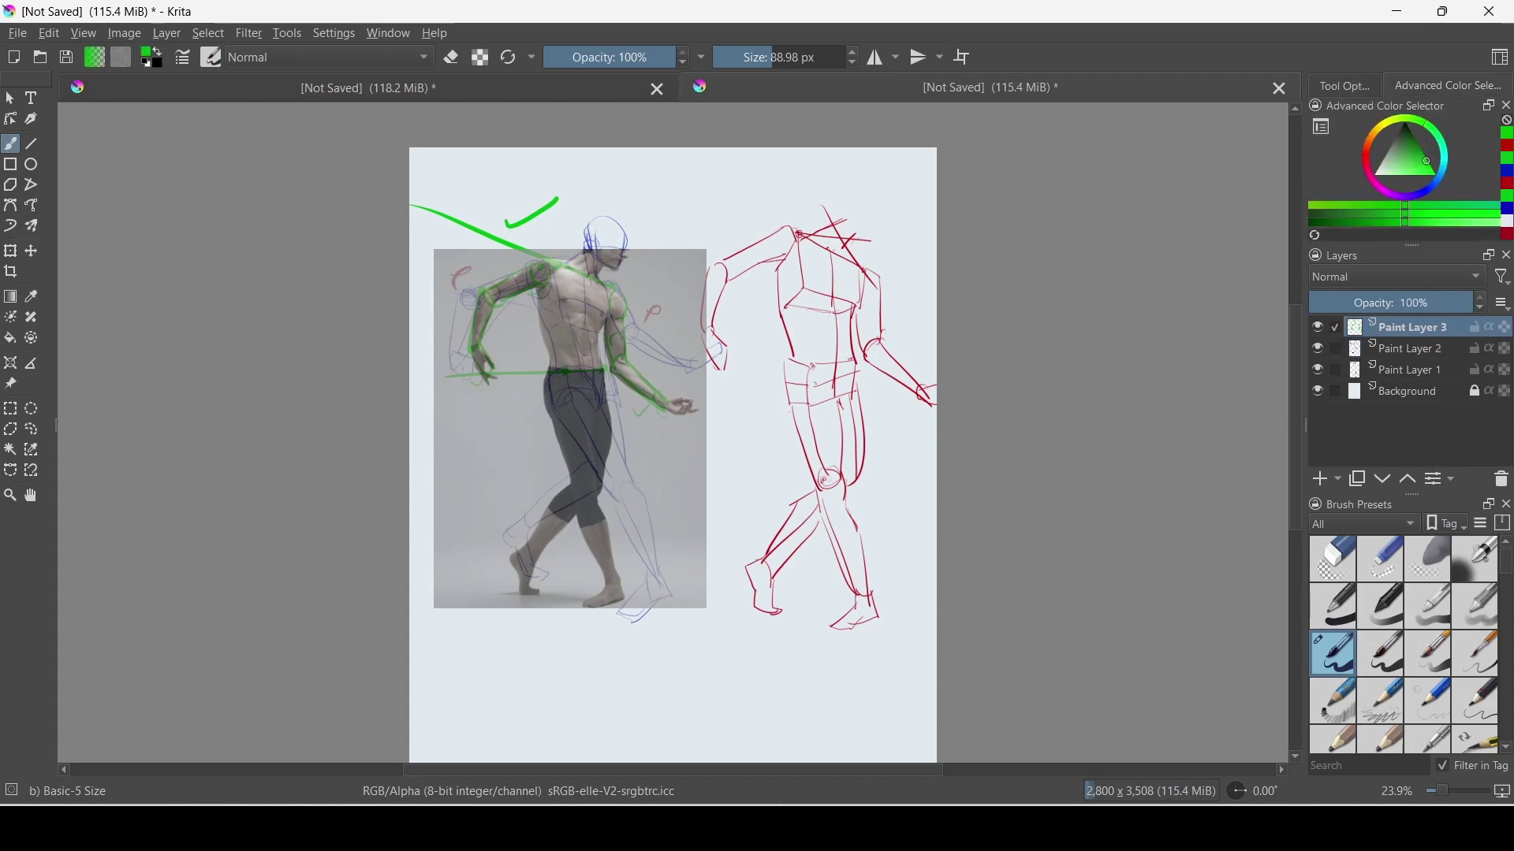
{"action": "left_click", "coordinate": [1399, 348]}
- Fade out the photo, hide the green layer and draw a red line from the blue figure's waist to its hand
{"action": "left_click", "coordinate": [10, 384]}
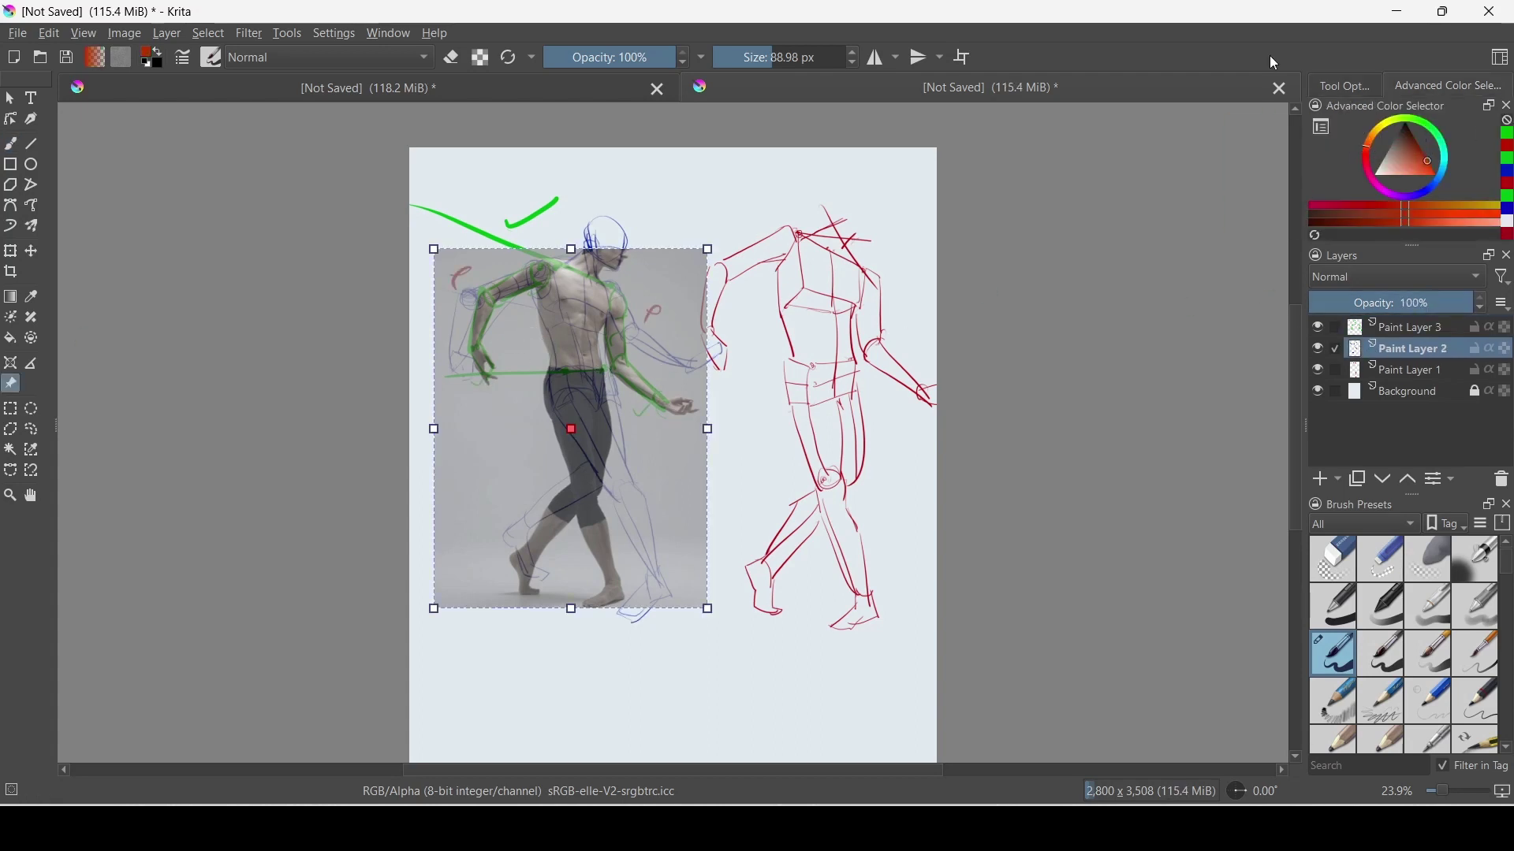
{"action": "left_click", "coordinate": [1346, 85]}
{"action": "key", "text": "Delete"}
{"action": "left_click", "coordinate": [1319, 326]}
{"action": "key", "text": "b"}
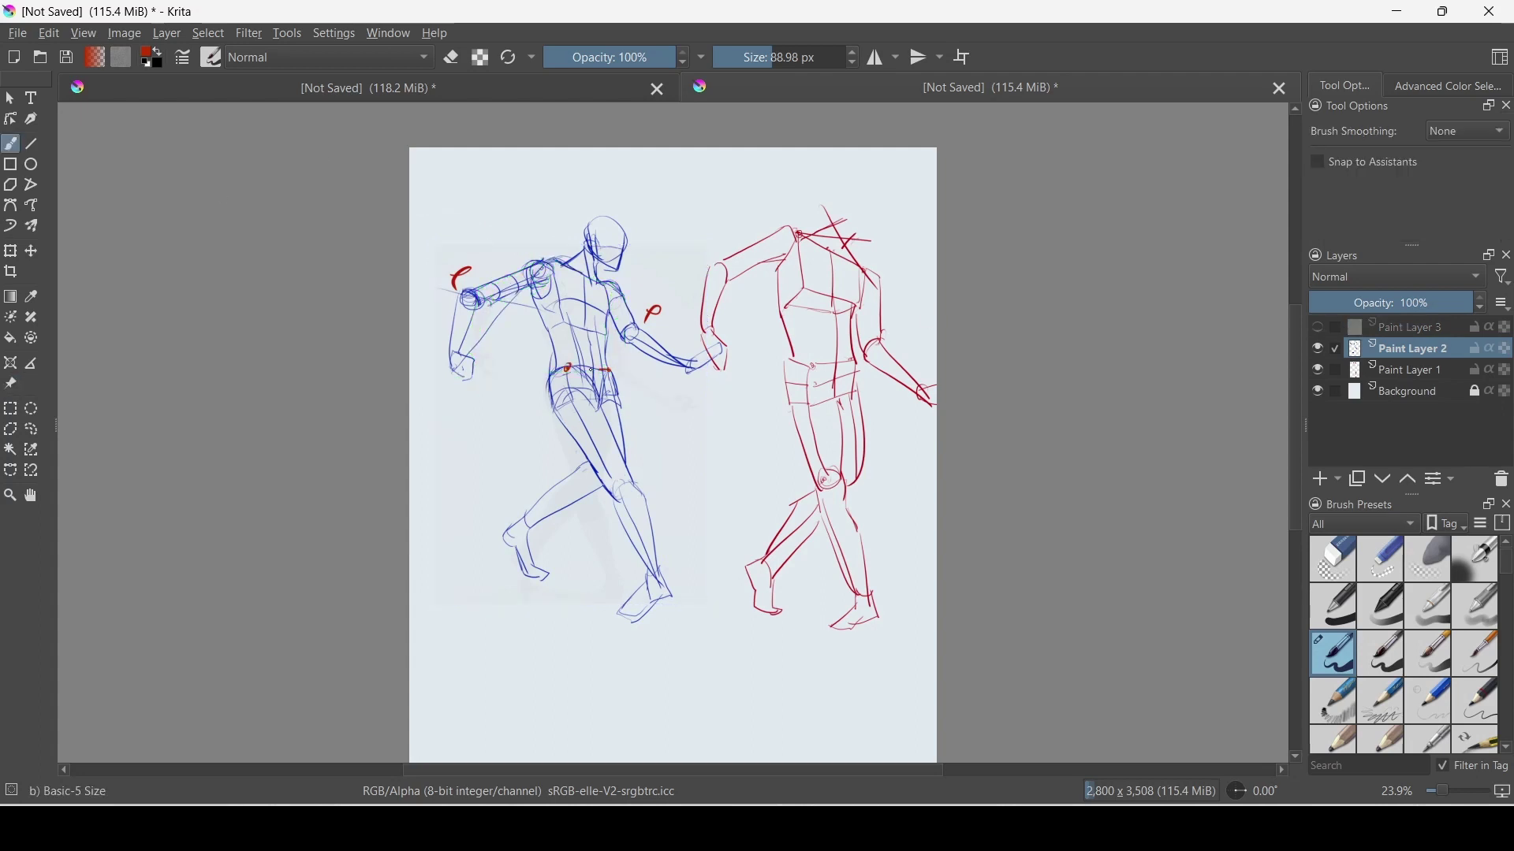
{"action": "left_click_drag", "start_coordinate": [609, 369], "coordinate": [473, 361]}
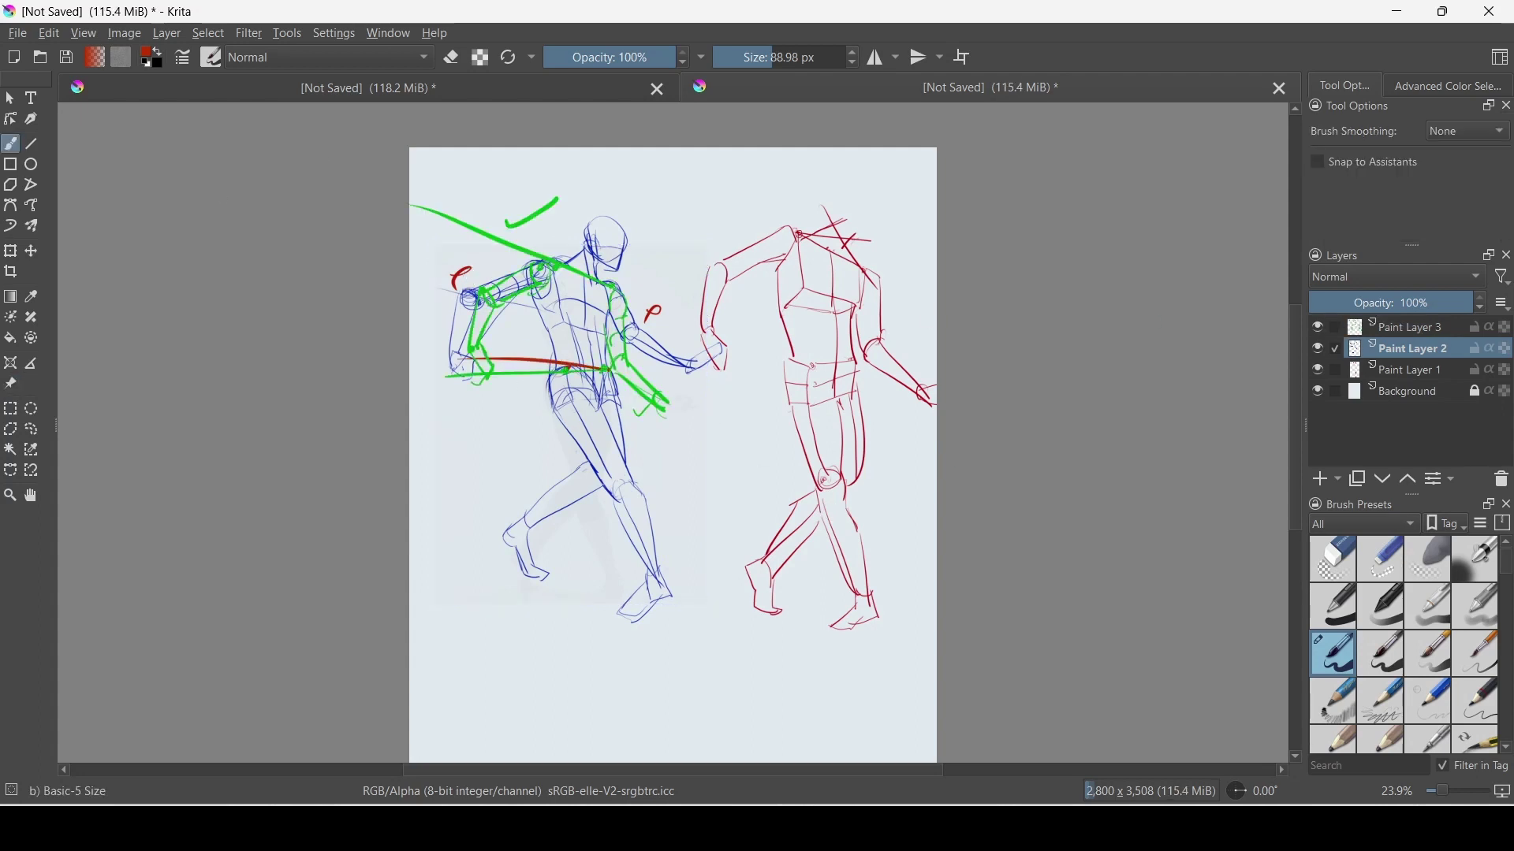
- Restore the reference photo to 100% opacity and saturation and move it beside the canvas
{"action": "left_click", "coordinate": [10, 383]}
{"action": "left_click_drag", "start_coordinate": [573, 425], "coordinate": [276, 406]}
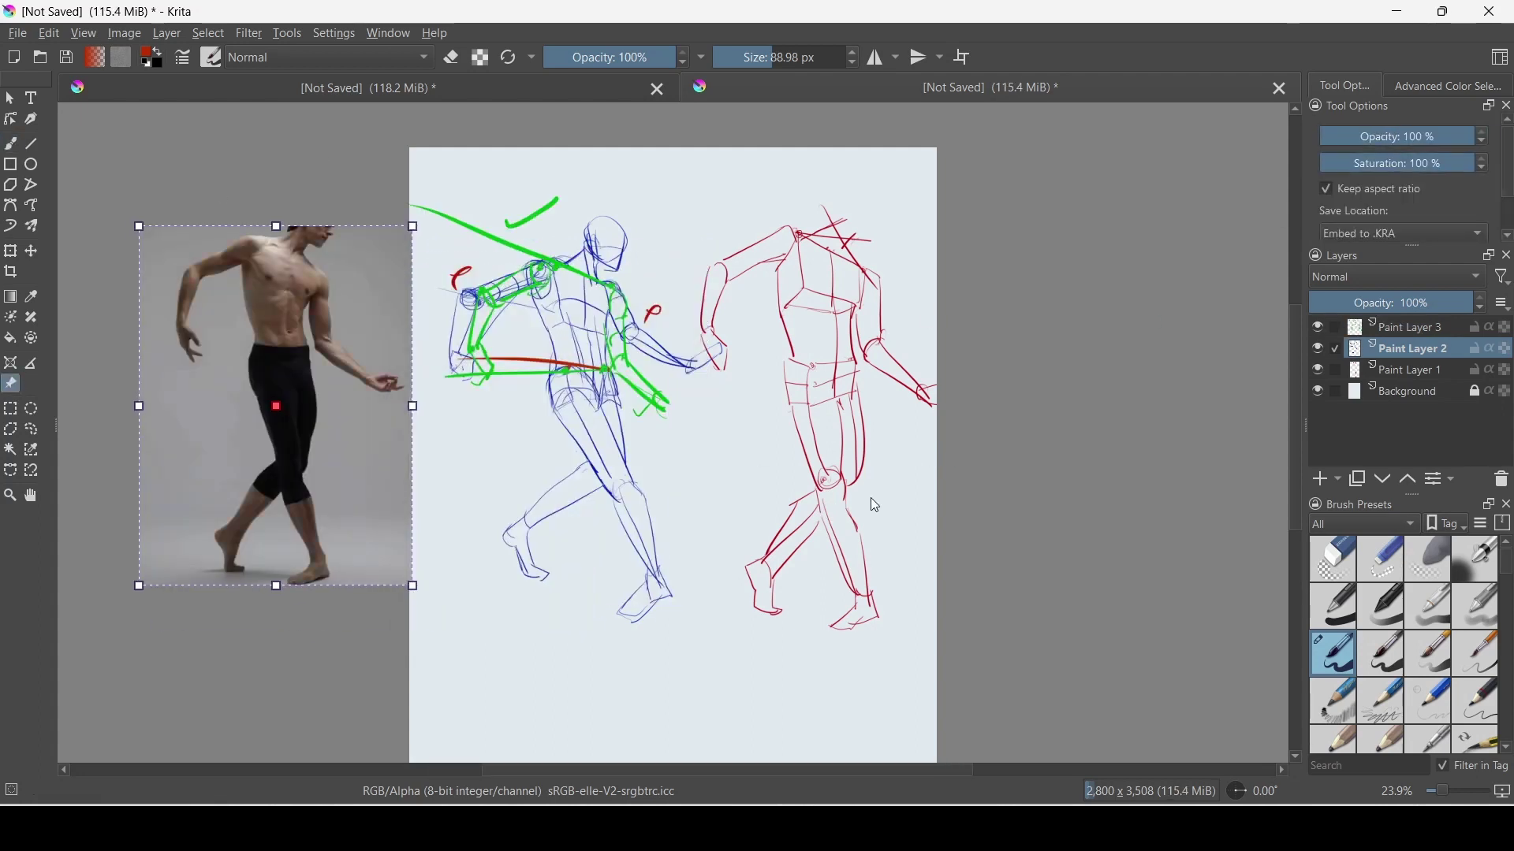
{"action": "left_click", "coordinate": [549, 277]}
- Create a new 2,800 x 3,508 document and add the jumping wrestler photo as a reference image at 56% opacity
{"action": "key", "text": "ctrl+n"}
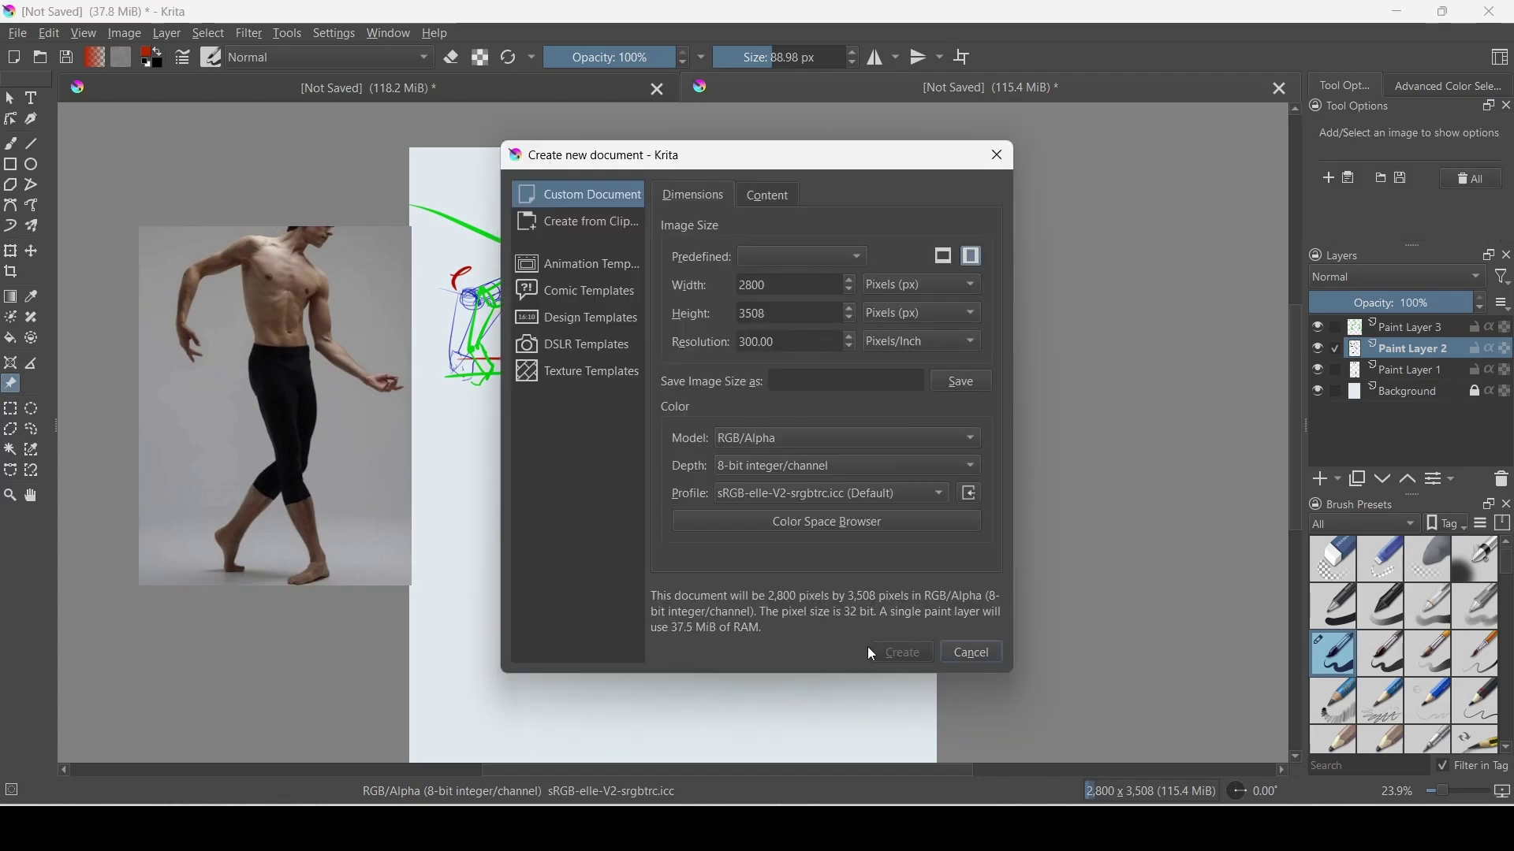
{"action": "left_click", "coordinate": [871, 654]}
{"action": "left_click", "coordinate": [1332, 179]}
{"action": "double_click", "coordinate": [291, 318]}
{"action": "left_click", "coordinate": [1414, 137]}
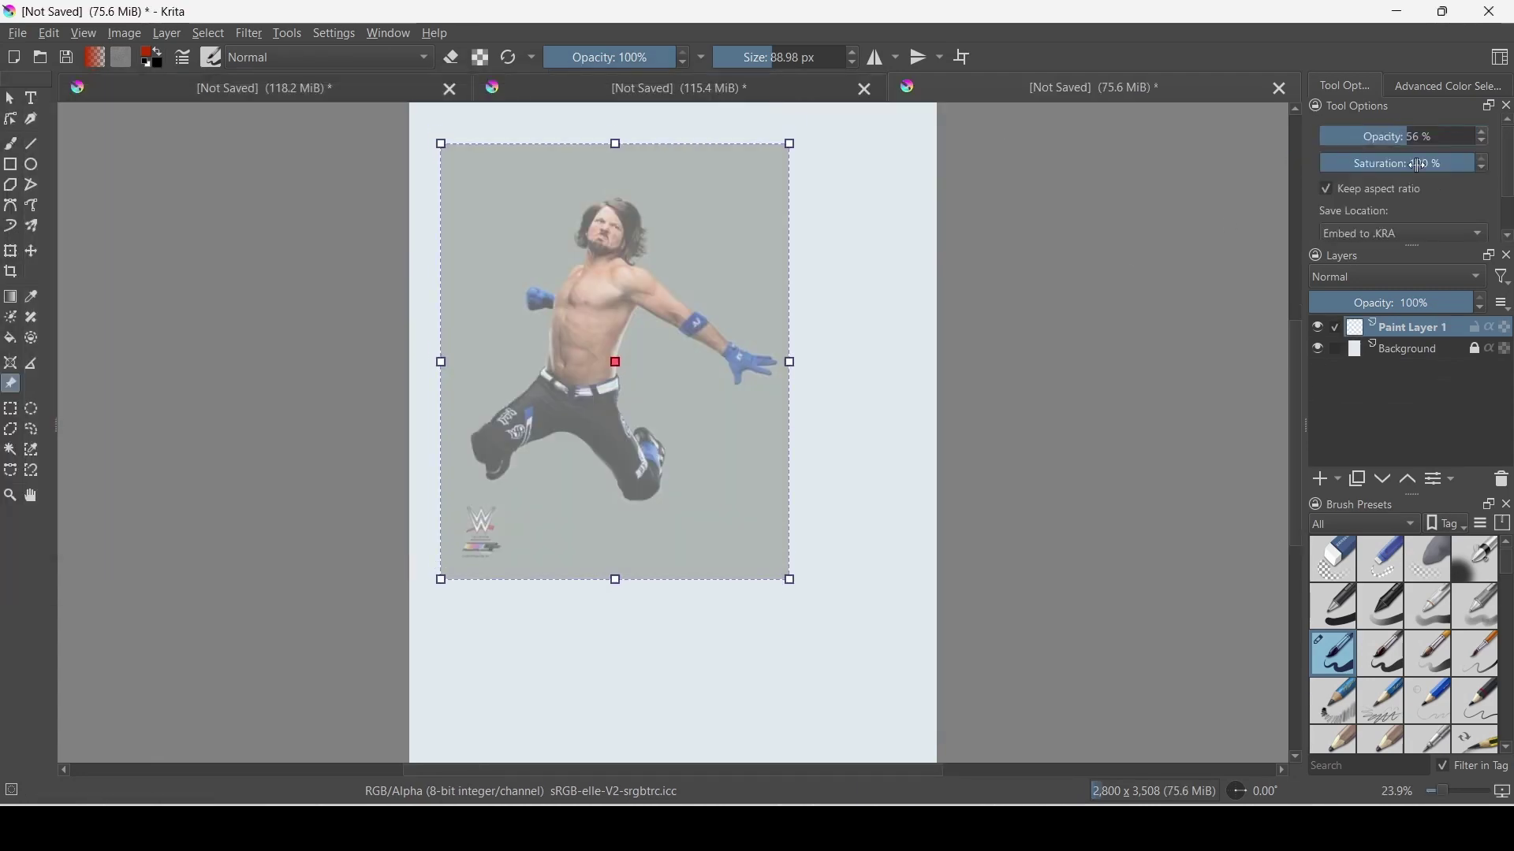
- Trace the wrestler's chest, waist, pelvis and thighs over the photo in red with the brush on Paint Layer 1
{"action": "key", "text": "b"}
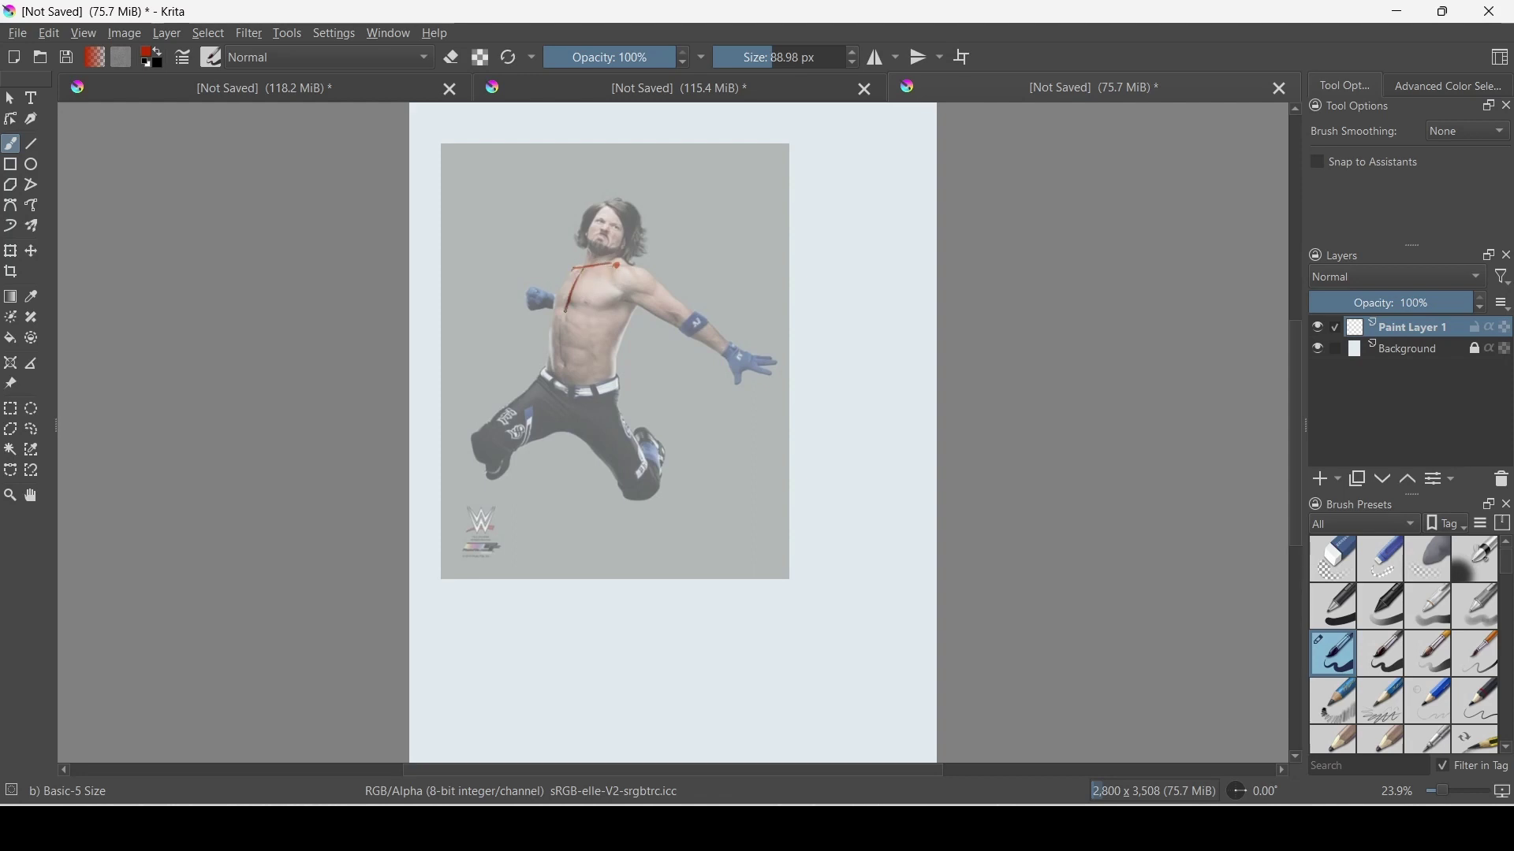
{"action": "mouse_move", "coordinate": [603, 386]}
{"action": "left_mouse_down"}
{"action": "mouse_move", "coordinate": [620, 387]}
{"action": "mouse_move", "coordinate": [494, 463]}
{"action": "left_mouse_up"}
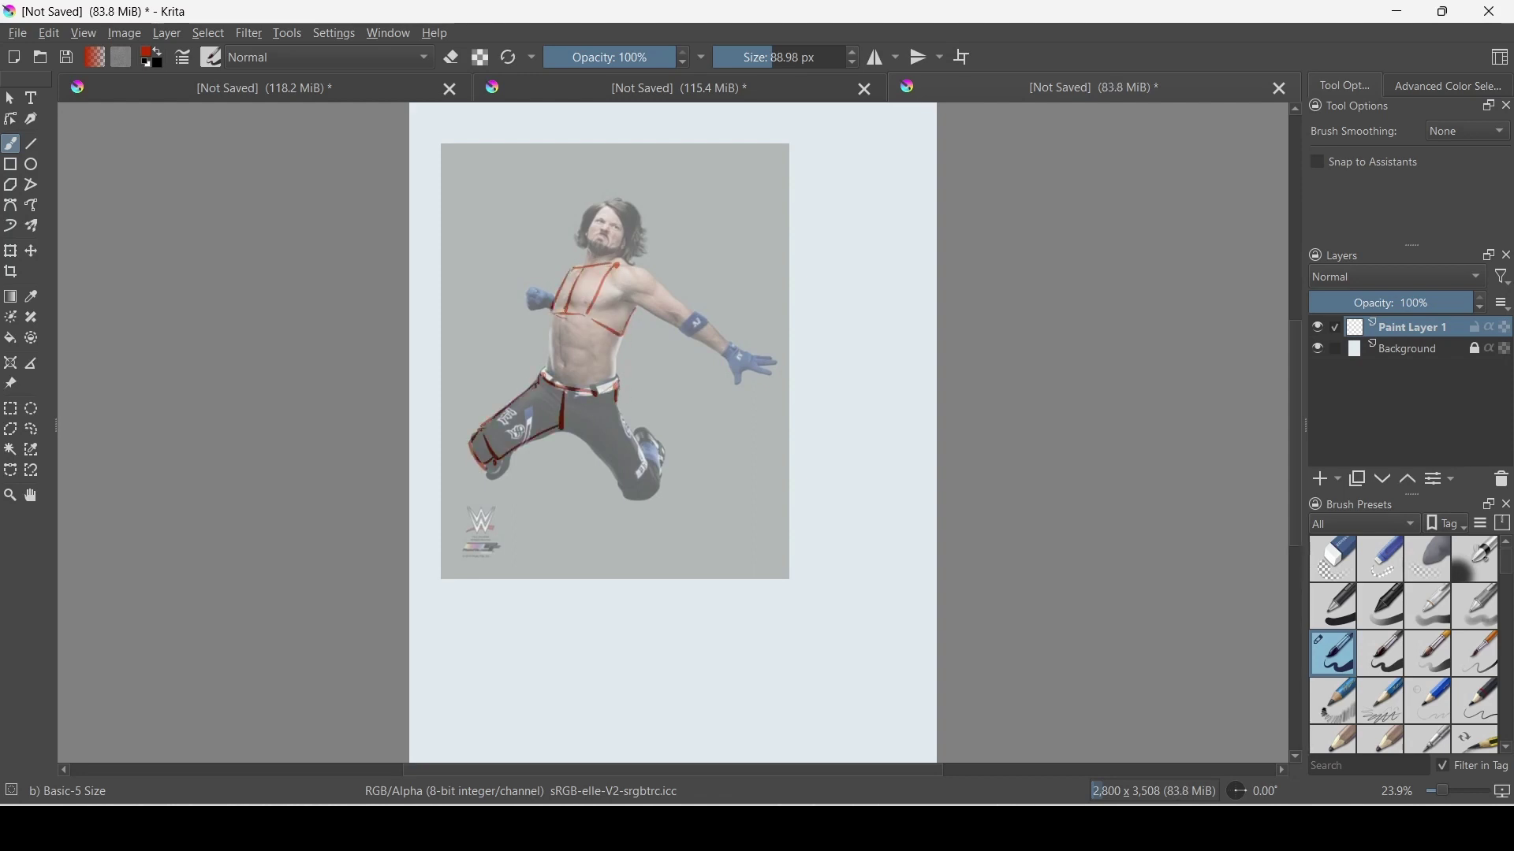
{"action": "left_click_drag", "start_coordinate": [615, 409], "coordinate": [654, 495]}
{"action": "left_click_drag", "start_coordinate": [577, 403], "coordinate": [632, 488]}
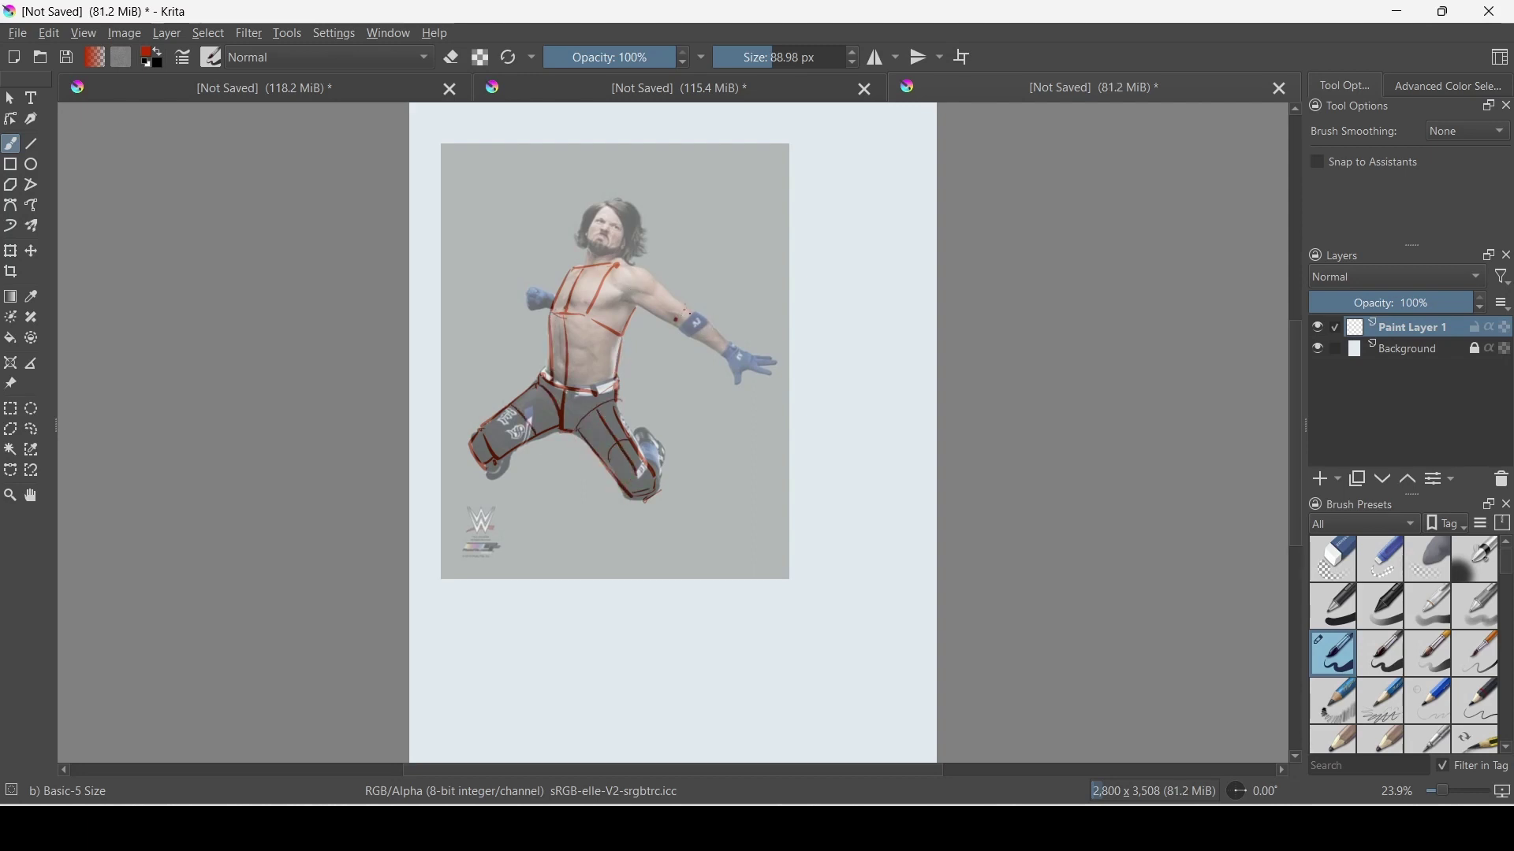
- Trace the wrestler's arms, gloved hands, head and folded lower leg in red over the photo
{"action": "mouse_move", "coordinate": [676, 316]}
{"action": "left_mouse_down"}
{"action": "mouse_move", "coordinate": [745, 358]}
{"action": "mouse_move", "coordinate": [723, 356]}
{"action": "mouse_move", "coordinate": [733, 388]}
{"action": "left_mouse_up"}
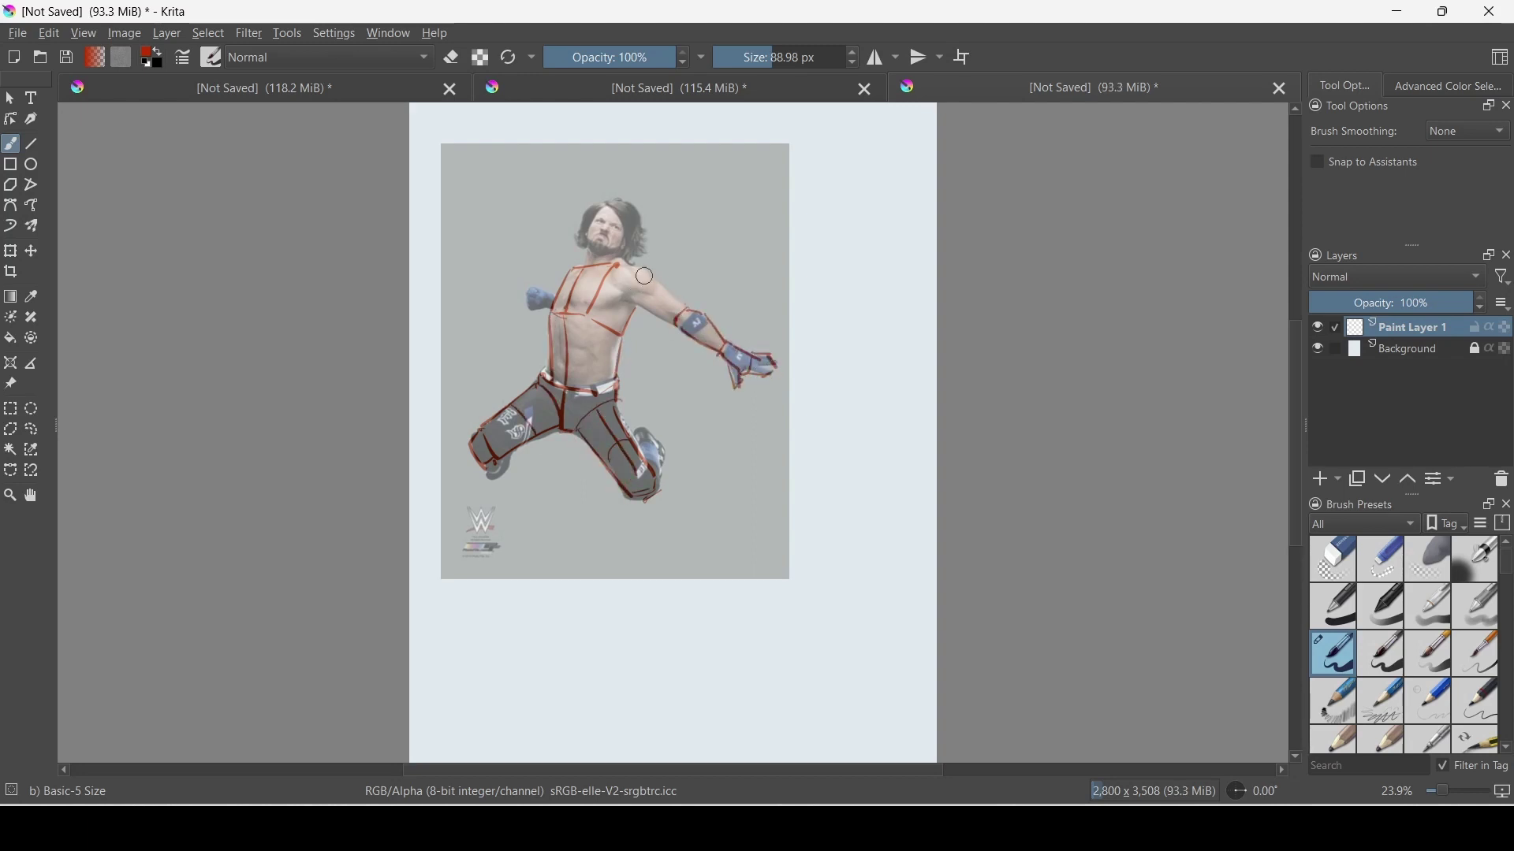
{"action": "left_click_drag", "start_coordinate": [617, 267], "coordinate": [686, 316]}
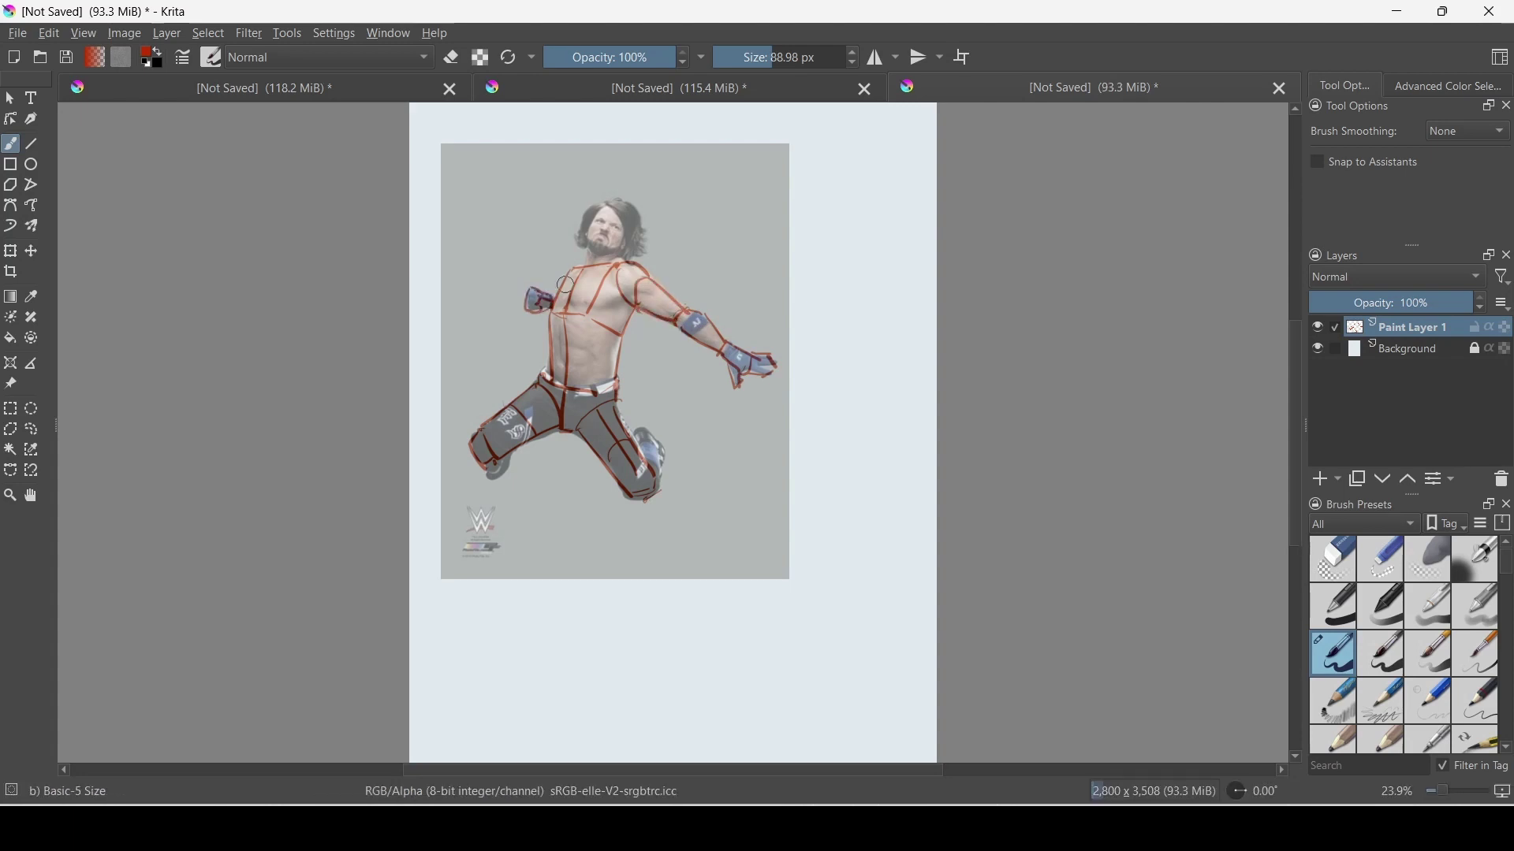
{"action": "mouse_move", "coordinate": [611, 201]}
{"action": "left_mouse_down"}
{"action": "mouse_move", "coordinate": [630, 228]}
{"action": "mouse_move", "coordinate": [586, 242]}
{"action": "left_mouse_up"}
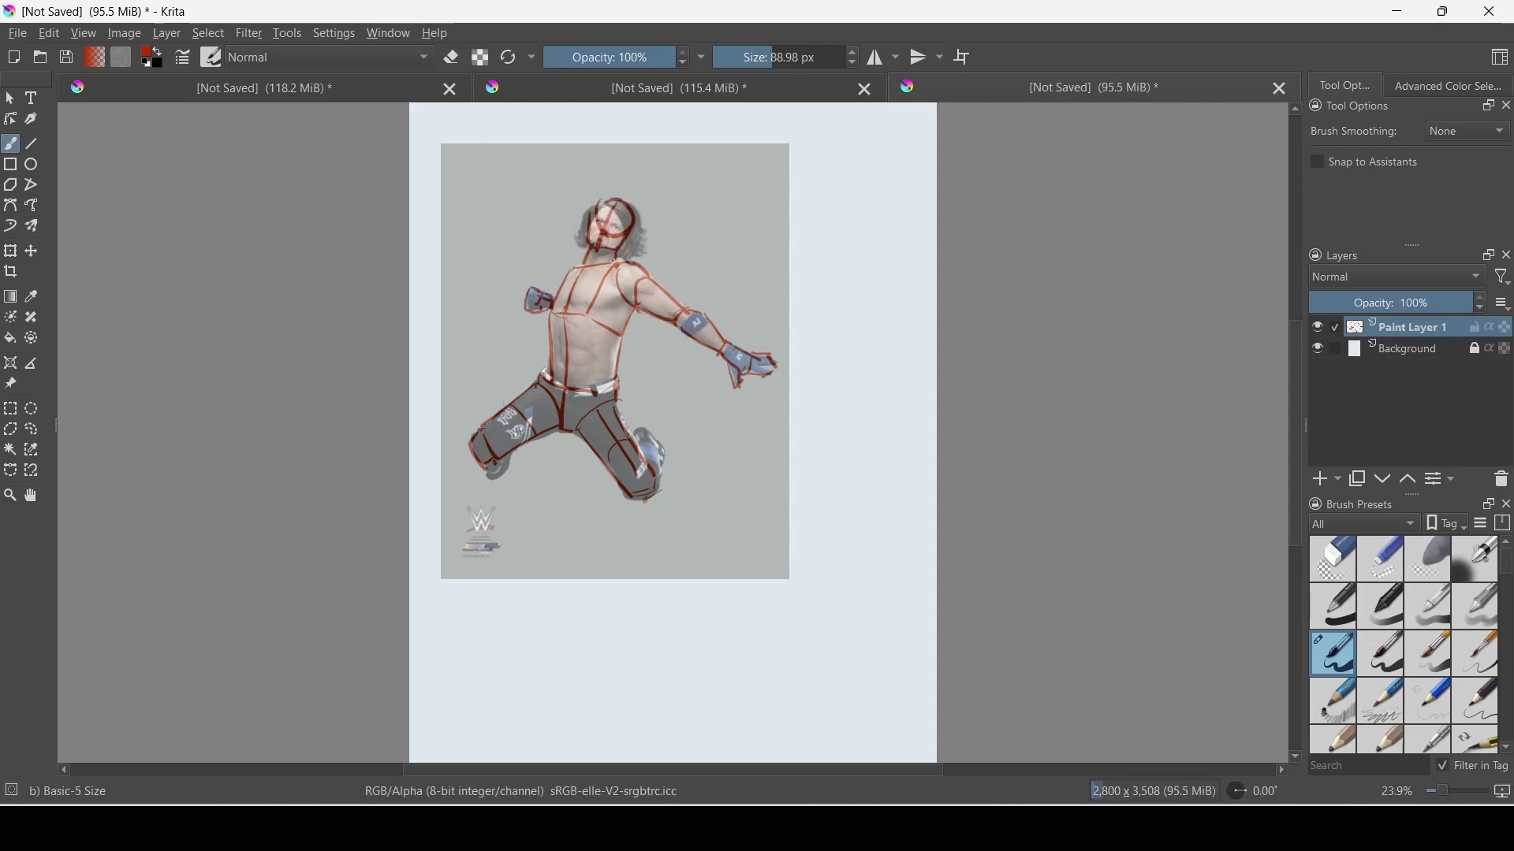
{"action": "left_click_drag", "start_coordinate": [659, 478], "coordinate": [640, 447]}
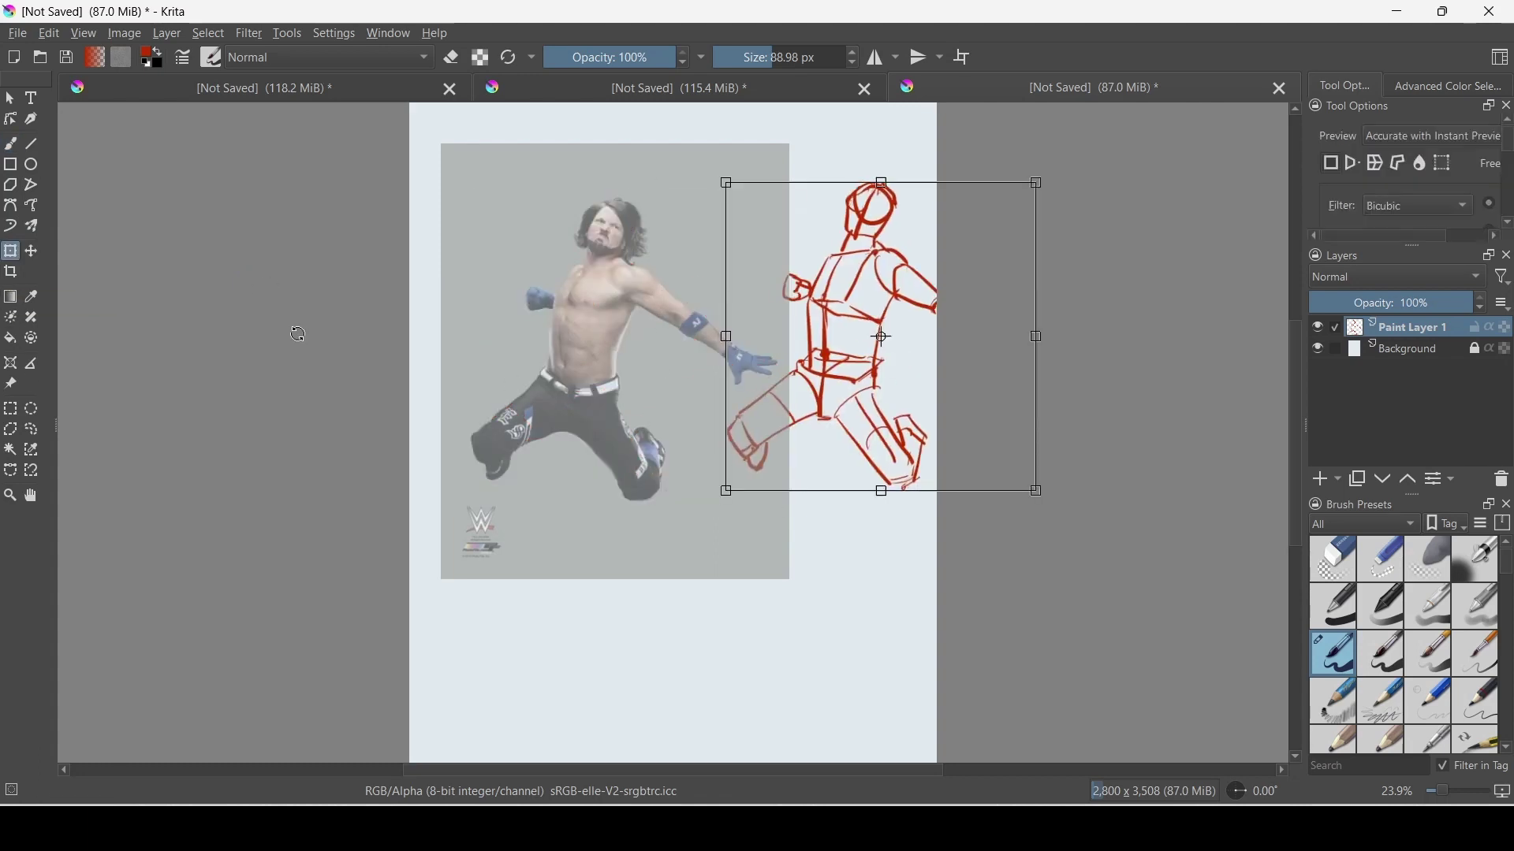
- Move the red tracing off the photo and apply the transform, with the photo moved beside the canvas
{"action": "key", "text": "Return"}
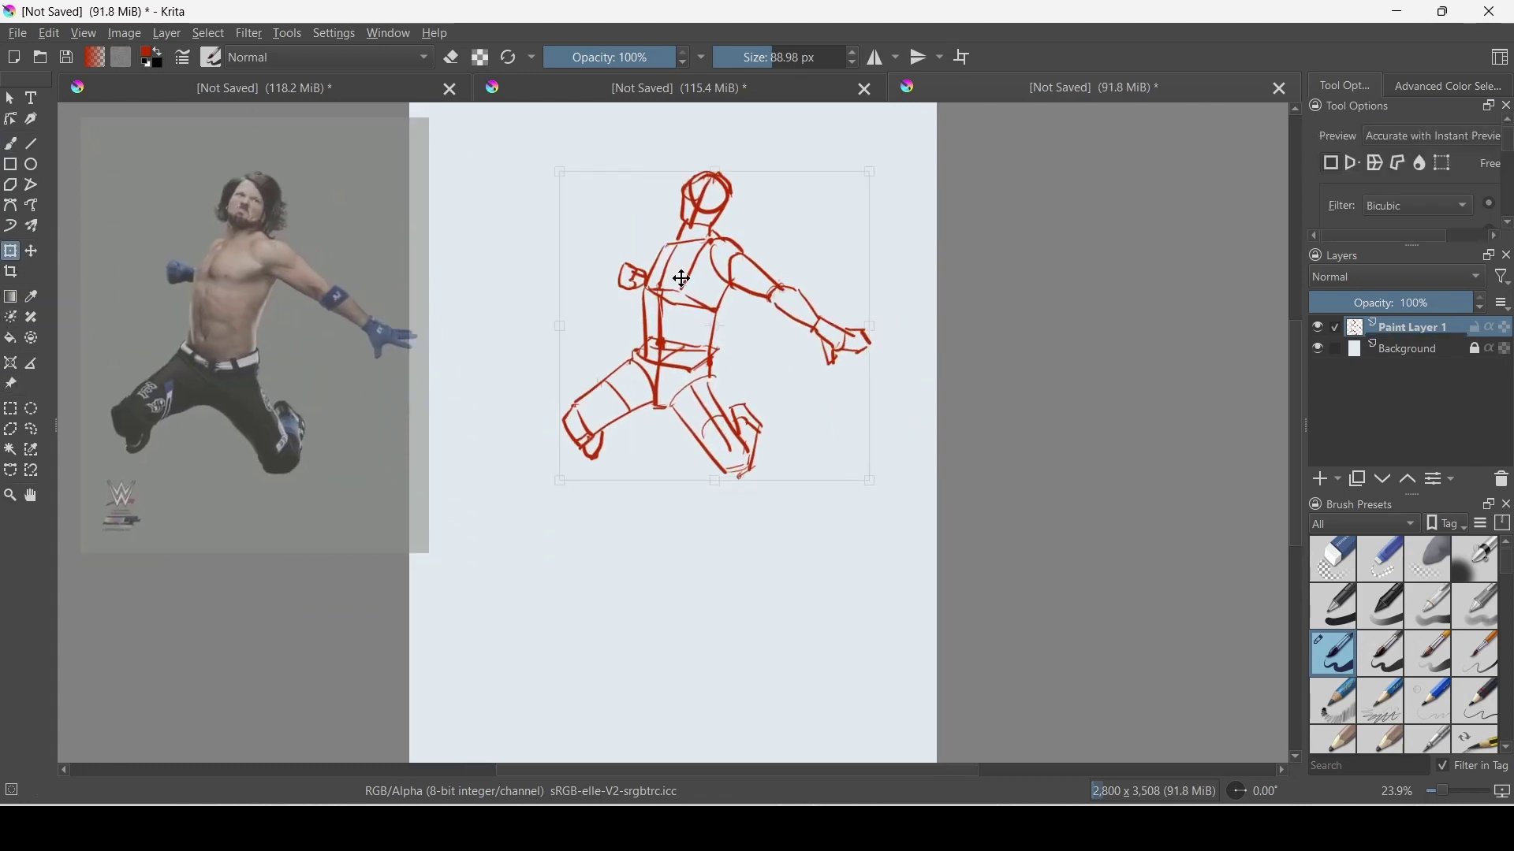
{"action": "key", "text": "Return"}
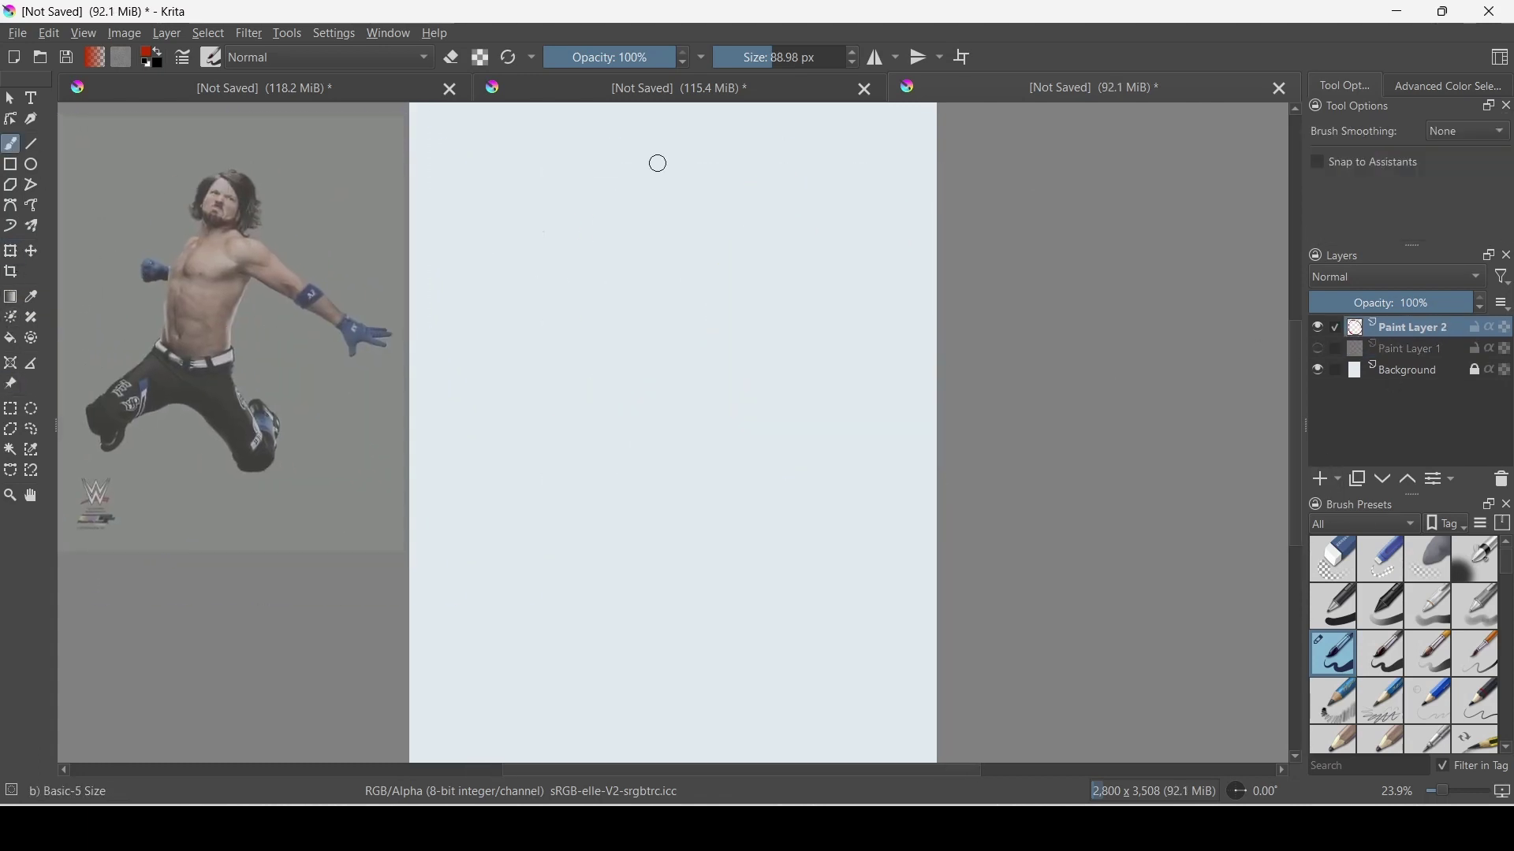
{"action": "mouse_move", "coordinate": [596, 235]}
{"action": "left_mouse_down"}
{"action": "mouse_move", "coordinate": [571, 363]}
{"action": "mouse_move", "coordinate": [667, 227]}
{"action": "left_mouse_up"}
{"action": "left_click_drag", "start_coordinate": [567, 282], "coordinate": [620, 281]}
{"action": "left_click_drag", "start_coordinate": [667, 229], "coordinate": [648, 304]}
{"action": "left_click_drag", "start_coordinate": [664, 228], "coordinate": [653, 303]}
{"action": "left_click_drag", "start_coordinate": [645, 301], "coordinate": [574, 304]}
{"action": "mouse_move", "coordinate": [578, 371]}
{"action": "left_mouse_down"}
{"action": "mouse_move", "coordinate": [648, 353]}
{"action": "mouse_move", "coordinate": [630, 399]}
{"action": "left_mouse_up"}
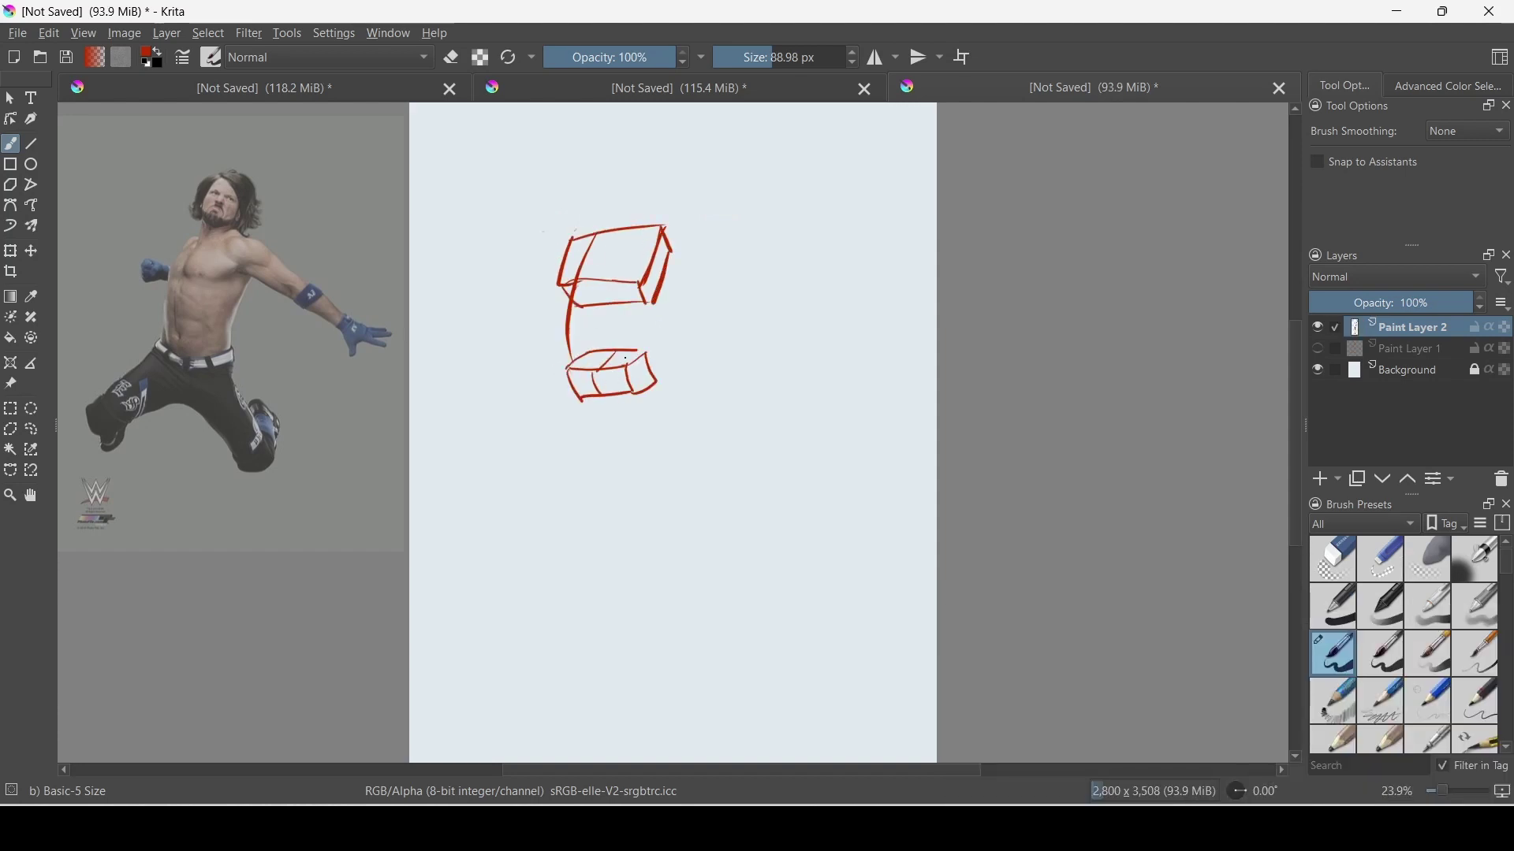
{"action": "key", "text": "ctrl+z"}
{"action": "key", "text": "ctrl+z"}
{"action": "key", "text": "ctrl+z"}
{"action": "key", "text": "ctrl+z"}
{"action": "key", "text": "ctrl+z"}
{"action": "key", "text": "ctrl+z"}
{"action": "key", "text": "ctrl+z"}
{"action": "key", "text": "ctrl+z"}
{"action": "key", "text": "ctrl+z"}
{"action": "key", "text": "ctrl+z"}
{"action": "key", "text": "ctrl+z"}
- Draw the figure's tilted chest box, curved centre line and pelvis in red on Paint Layer 2 from observation
{"action": "mouse_move", "coordinate": [605, 224]}
{"action": "left_mouse_down"}
{"action": "mouse_move", "coordinate": [592, 375]}
{"action": "mouse_move", "coordinate": [659, 212]}
{"action": "left_mouse_up"}
{"action": "left_click_drag", "start_coordinate": [662, 212], "coordinate": [650, 291]}
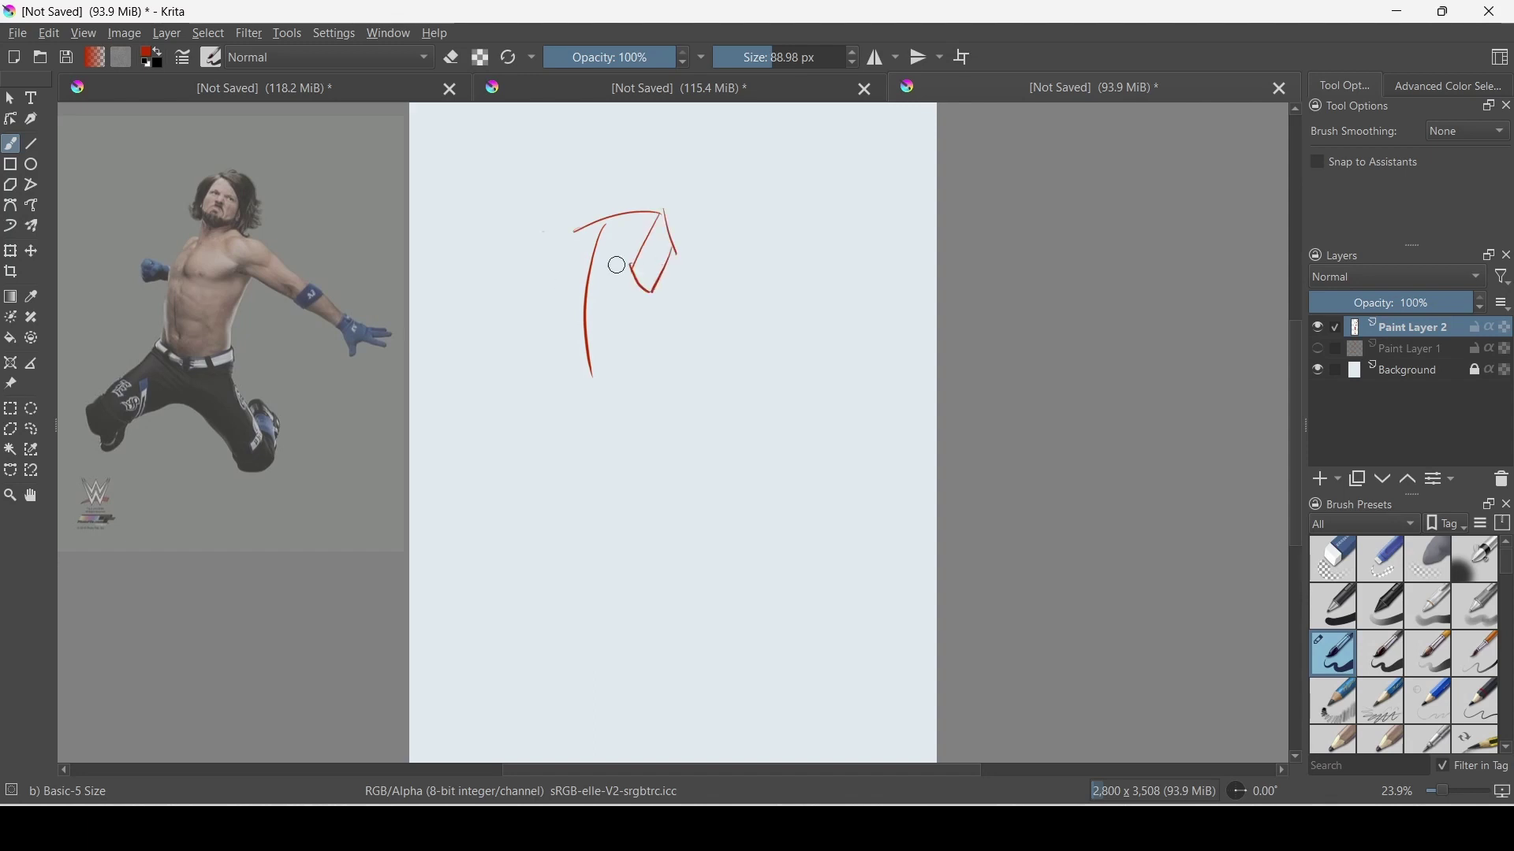
{"action": "left_click_drag", "start_coordinate": [574, 232], "coordinate": [560, 291]}
{"action": "left_click_drag", "start_coordinate": [571, 297], "coordinate": [634, 270]}
{"action": "left_click_drag", "start_coordinate": [655, 334], "coordinate": [636, 343]}
- Draw the figure's spread thighs, bent knees and folded lower leg in red
{"action": "mouse_move", "coordinate": [571, 388]}
{"action": "left_mouse_down"}
{"action": "mouse_move", "coordinate": [626, 360]}
{"action": "mouse_move", "coordinate": [560, 395]}
{"action": "mouse_move", "coordinate": [533, 438]}
{"action": "left_mouse_up"}
{"action": "left_click_drag", "start_coordinate": [563, 359], "coordinate": [667, 475]}
{"action": "left_click_drag", "start_coordinate": [670, 476], "coordinate": [692, 410]}
{"action": "mouse_move", "coordinate": [608, 371]}
{"action": "left_mouse_down"}
{"action": "mouse_move", "coordinate": [683, 440]}
{"action": "mouse_move", "coordinate": [703, 388]}
{"action": "left_mouse_up"}
{"action": "left_click_drag", "start_coordinate": [695, 390], "coordinate": [699, 428]}
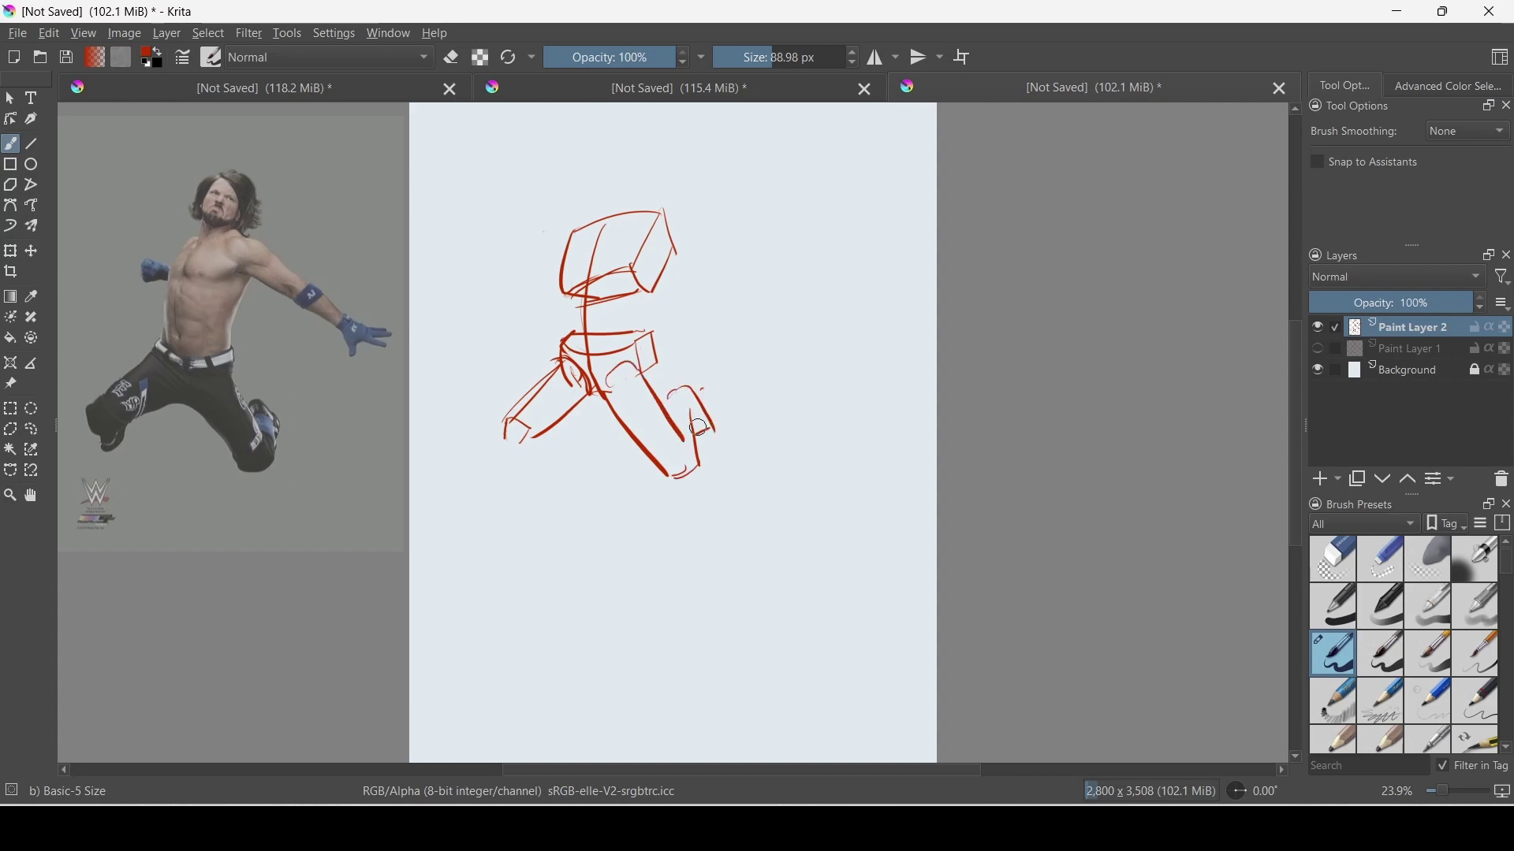
{"action": "mouse_move", "coordinate": [640, 346]}
{"action": "left_mouse_down"}
{"action": "mouse_move", "coordinate": [625, 373]}
{"action": "mouse_move", "coordinate": [668, 461]}
{"action": "left_mouse_up"}
{"action": "left_click_drag", "start_coordinate": [670, 473], "coordinate": [698, 463]}
- Join the chest box to the pelvis with side contours and draw the far fist
{"action": "left_click_drag", "start_coordinate": [651, 292], "coordinate": [648, 335]}
{"action": "left_click_drag", "start_coordinate": [566, 288], "coordinate": [568, 338]}
{"action": "left_click_drag", "start_coordinate": [541, 252], "coordinate": [538, 276]}
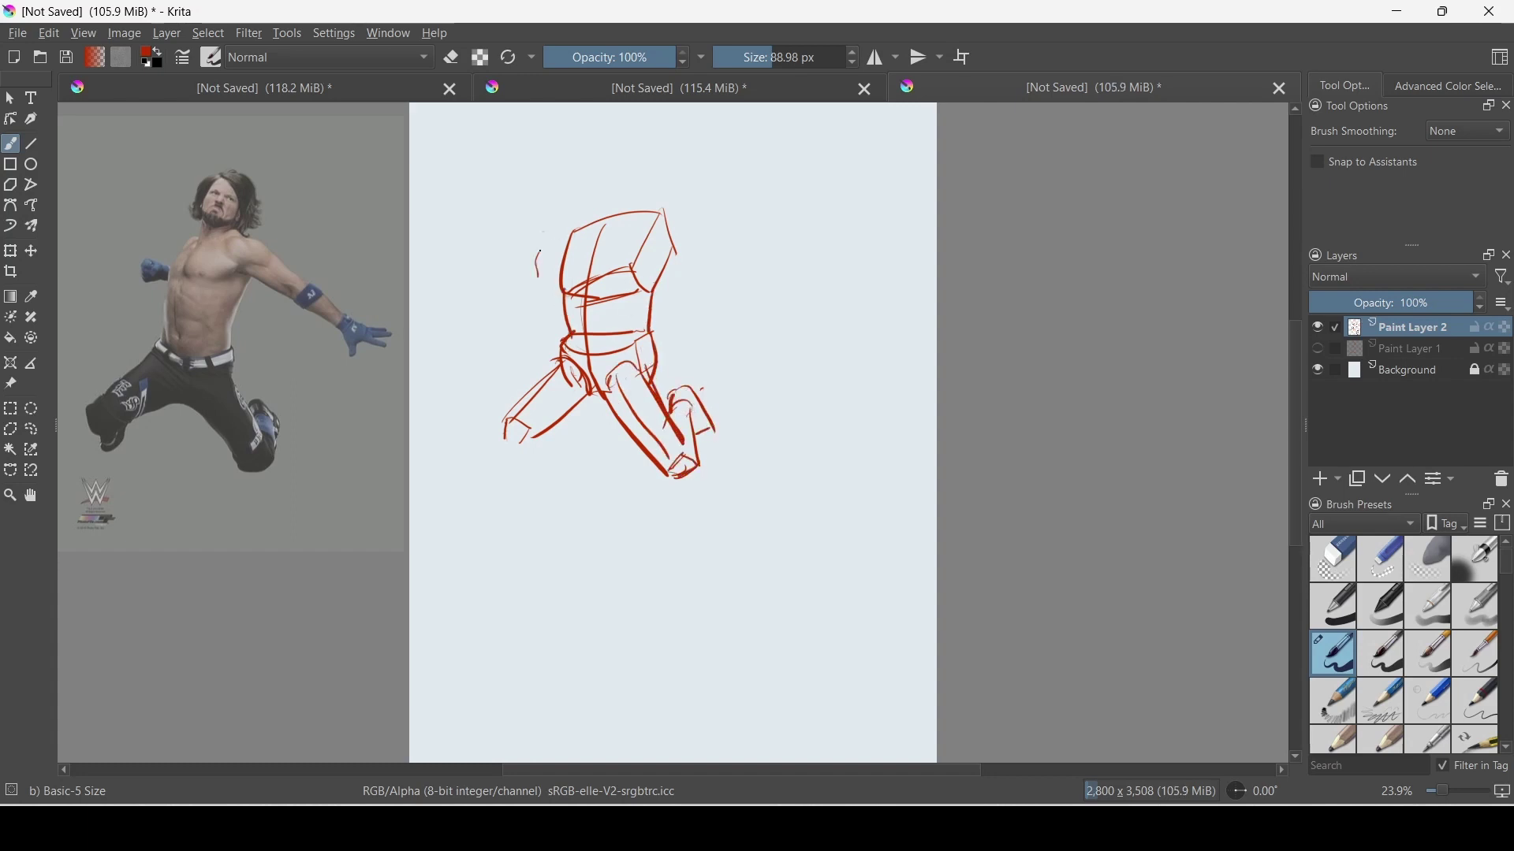
- Draw the figure's neck, shoulder and outstretched arm with elbow and hand, and refine the knee and thigh contours
{"action": "left_click_drag", "start_coordinate": [598, 213], "coordinate": [615, 201]}
{"action": "left_click_drag", "start_coordinate": [650, 217], "coordinate": [826, 308]}
{"action": "mouse_move", "coordinate": [800, 299]}
{"action": "left_mouse_down"}
{"action": "mouse_move", "coordinate": [851, 339]}
{"action": "mouse_move", "coordinate": [824, 348]}
{"action": "left_mouse_up"}
{"action": "left_click_drag", "start_coordinate": [820, 308], "coordinate": [879, 311]}
{"action": "left_click_drag", "start_coordinate": [683, 224], "coordinate": [737, 257]}
{"action": "left_click_drag", "start_coordinate": [725, 252], "coordinate": [729, 263]}
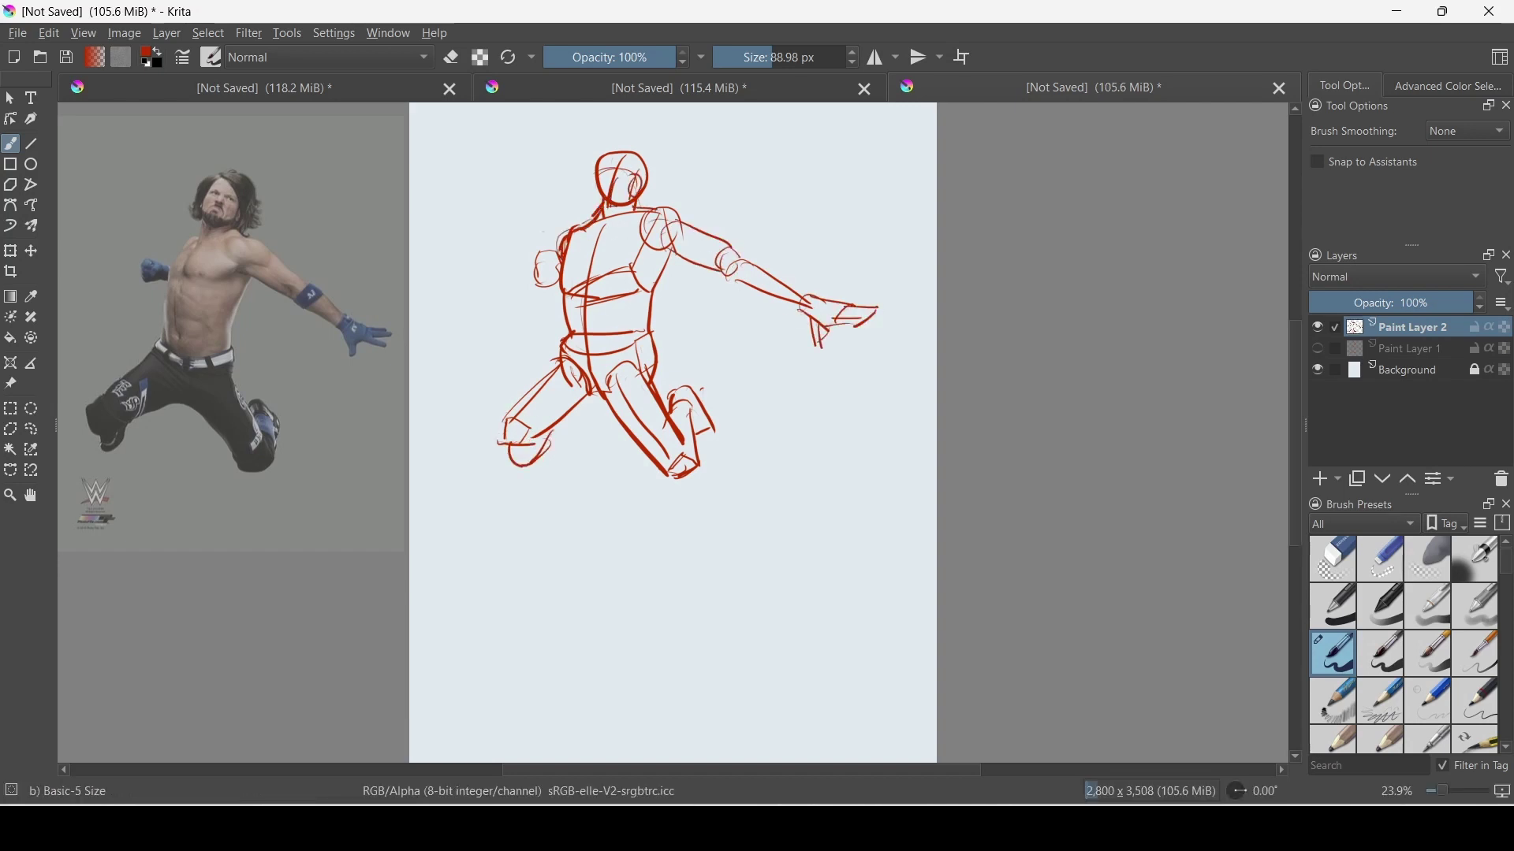
{"action": "left_click_drag", "start_coordinate": [511, 447], "coordinate": [555, 434]}
{"action": "left_click_drag", "start_coordinate": [612, 375], "coordinate": [651, 372]}
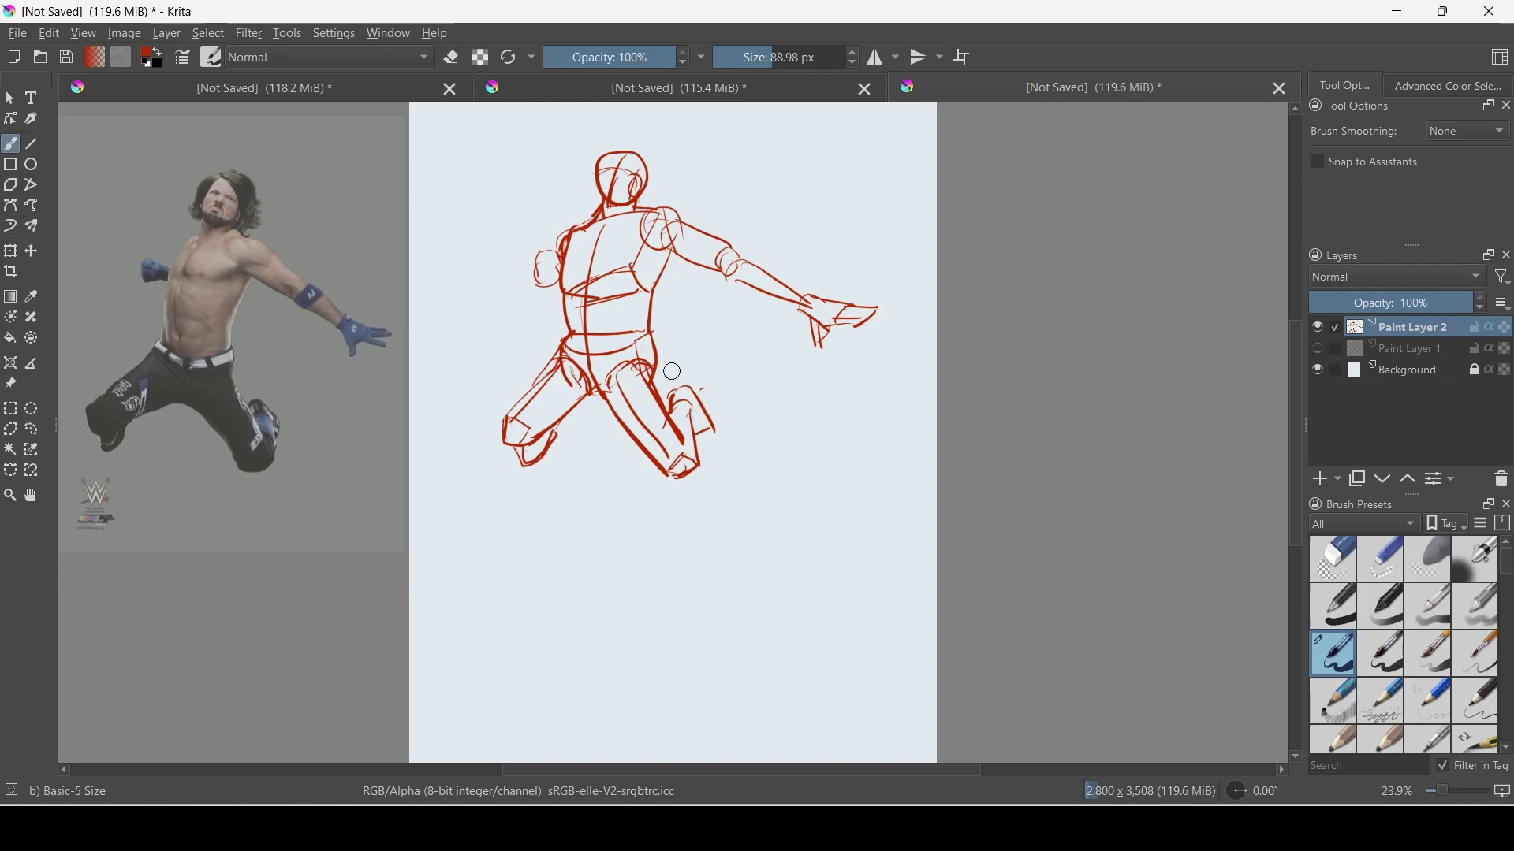
- Move the observed drawing away from the tracing, add Paint Layer 3 and overlay the photo on the drawing at 45% opacity
{"action": "left_click", "coordinate": [11, 251]}
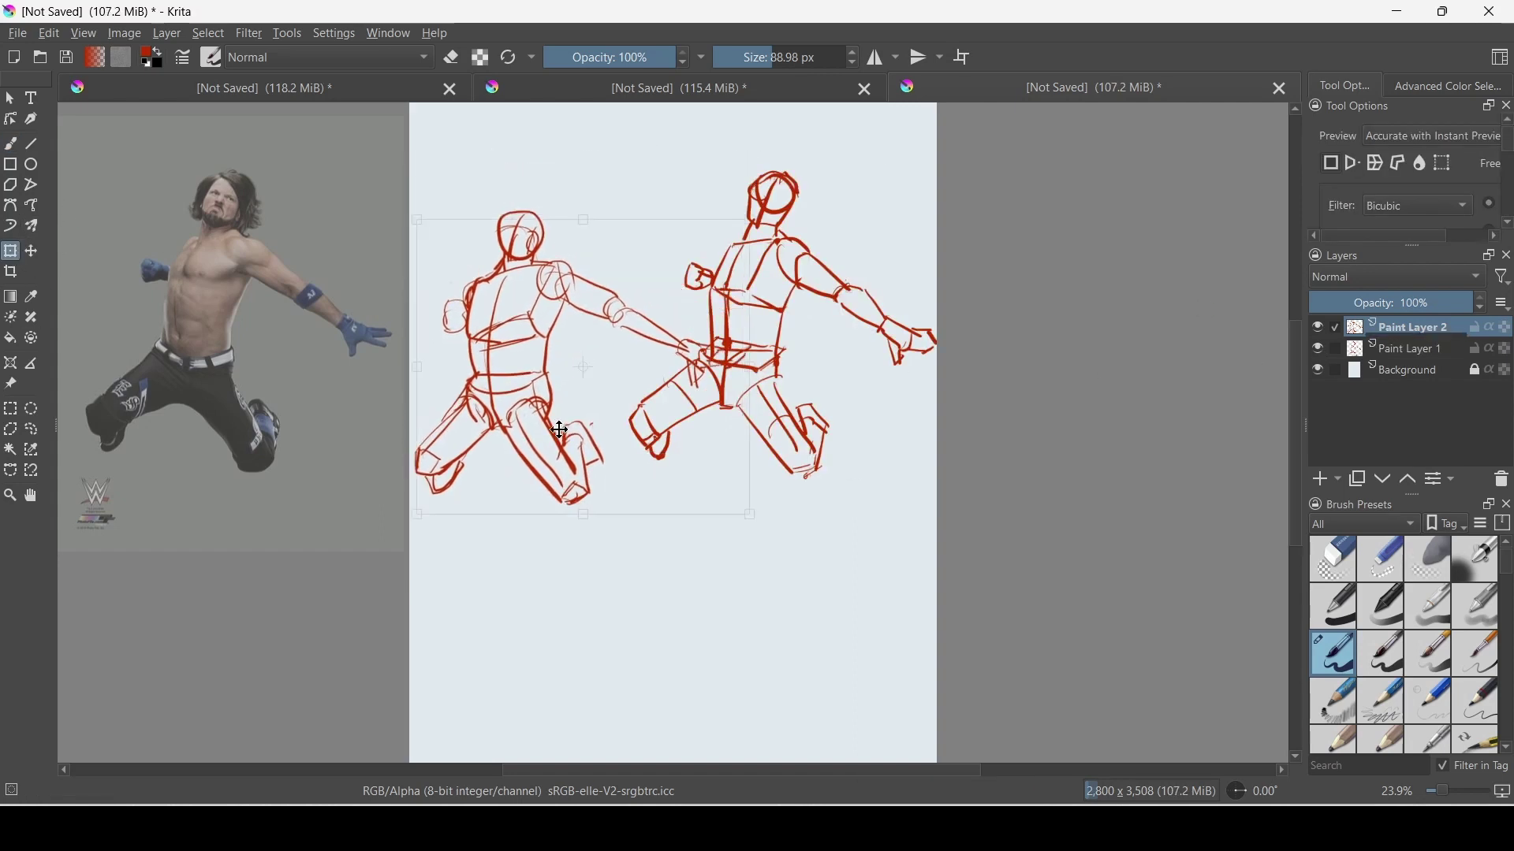
{"action": "left_click", "coordinate": [10, 383]}
{"action": "key", "text": "Insert"}
{"action": "mouse_move", "coordinate": [222, 333]}
{"action": "left_mouse_down"}
{"action": "mouse_move", "coordinate": [530, 586]}
{"action": "mouse_move", "coordinate": [514, 589]}
{"action": "left_mouse_up"}
{"action": "left_click", "coordinate": [1466, 137]}
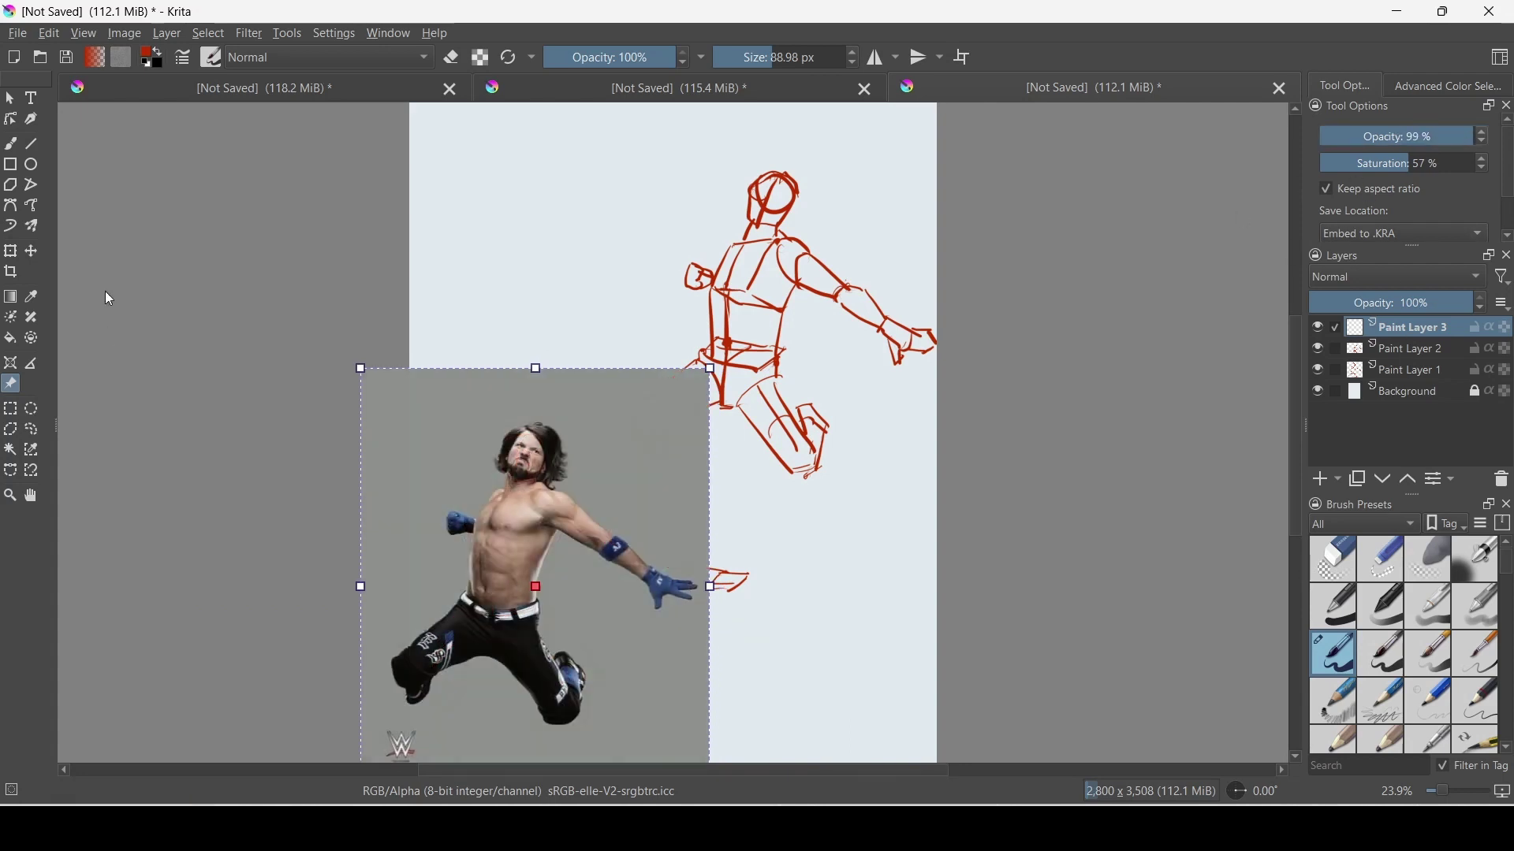
{"action": "key", "text": "b"}
{"action": "left_click", "coordinate": [11, 384]}
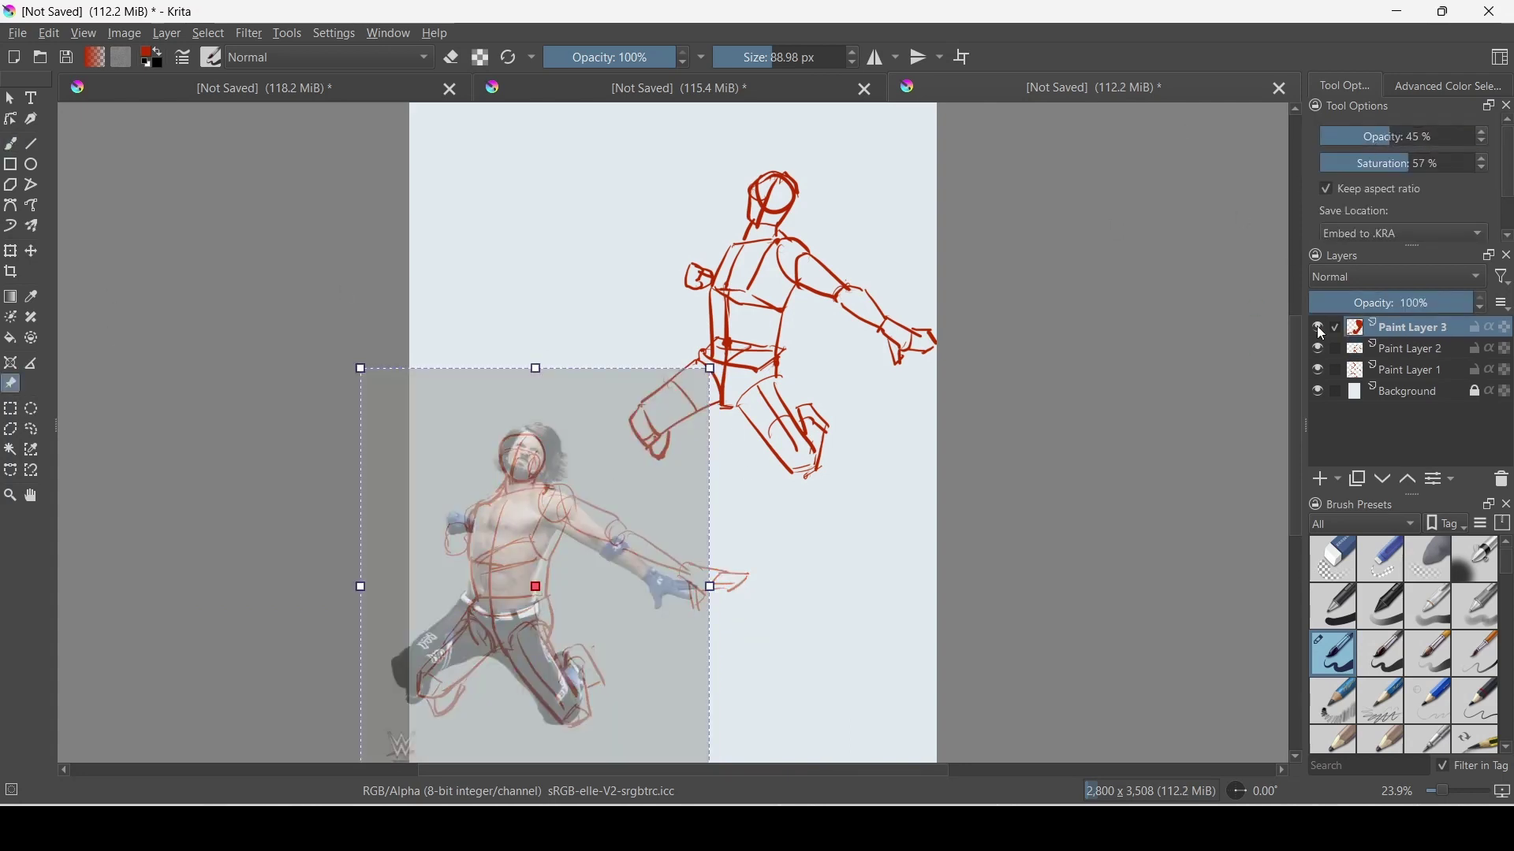
- Mark the photo's correct shoulder line, chest box, centre line and pelvis in green on Paint Layer 3
{"action": "mouse_move", "coordinate": [543, 492]}
{"action": "left_mouse_down"}
{"action": "mouse_move", "coordinate": [554, 226]}
{"action": "mouse_move", "coordinate": [546, 318]}
{"action": "mouse_move", "coordinate": [594, 217]}
{"action": "mouse_move", "coordinate": [554, 472]}
{"action": "mouse_move", "coordinate": [475, 513]}
{"action": "left_mouse_up"}
{"action": "left_click", "coordinate": [1449, 85]}
{"action": "key", "text": "b"}
{"action": "left_click_drag", "start_coordinate": [508, 498], "coordinate": [489, 615]}
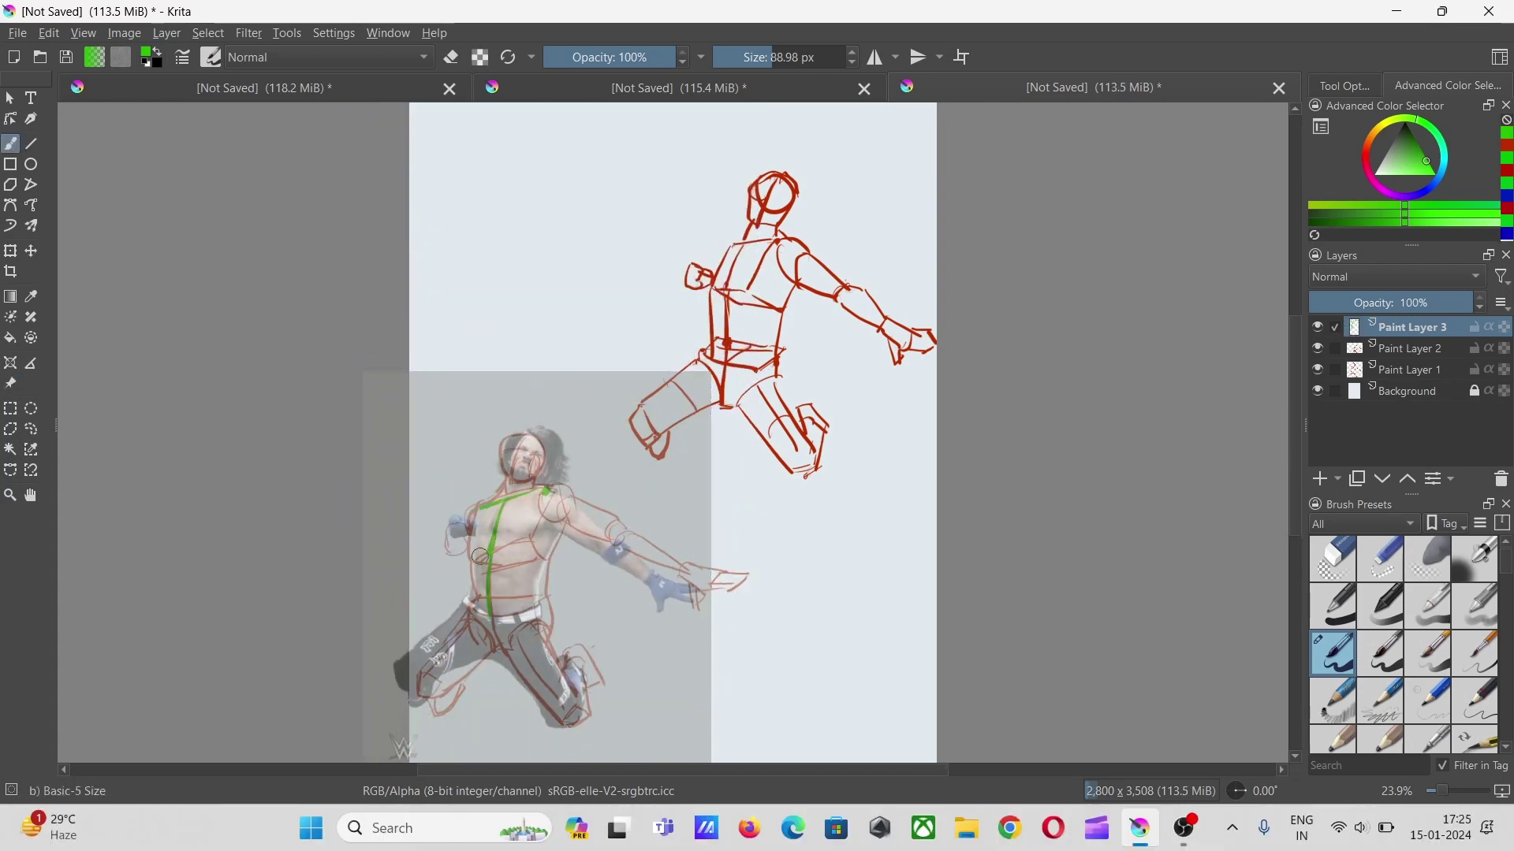
{"action": "left_click_drag", "start_coordinate": [470, 514], "coordinate": [471, 561]}
{"action": "mouse_move", "coordinate": [473, 552]}
{"action": "left_mouse_down"}
{"action": "mouse_move", "coordinate": [532, 538]}
{"action": "mouse_move", "coordinate": [498, 552]}
{"action": "left_mouse_up"}
{"action": "left_click_drag", "start_coordinate": [556, 495], "coordinate": [543, 580]}
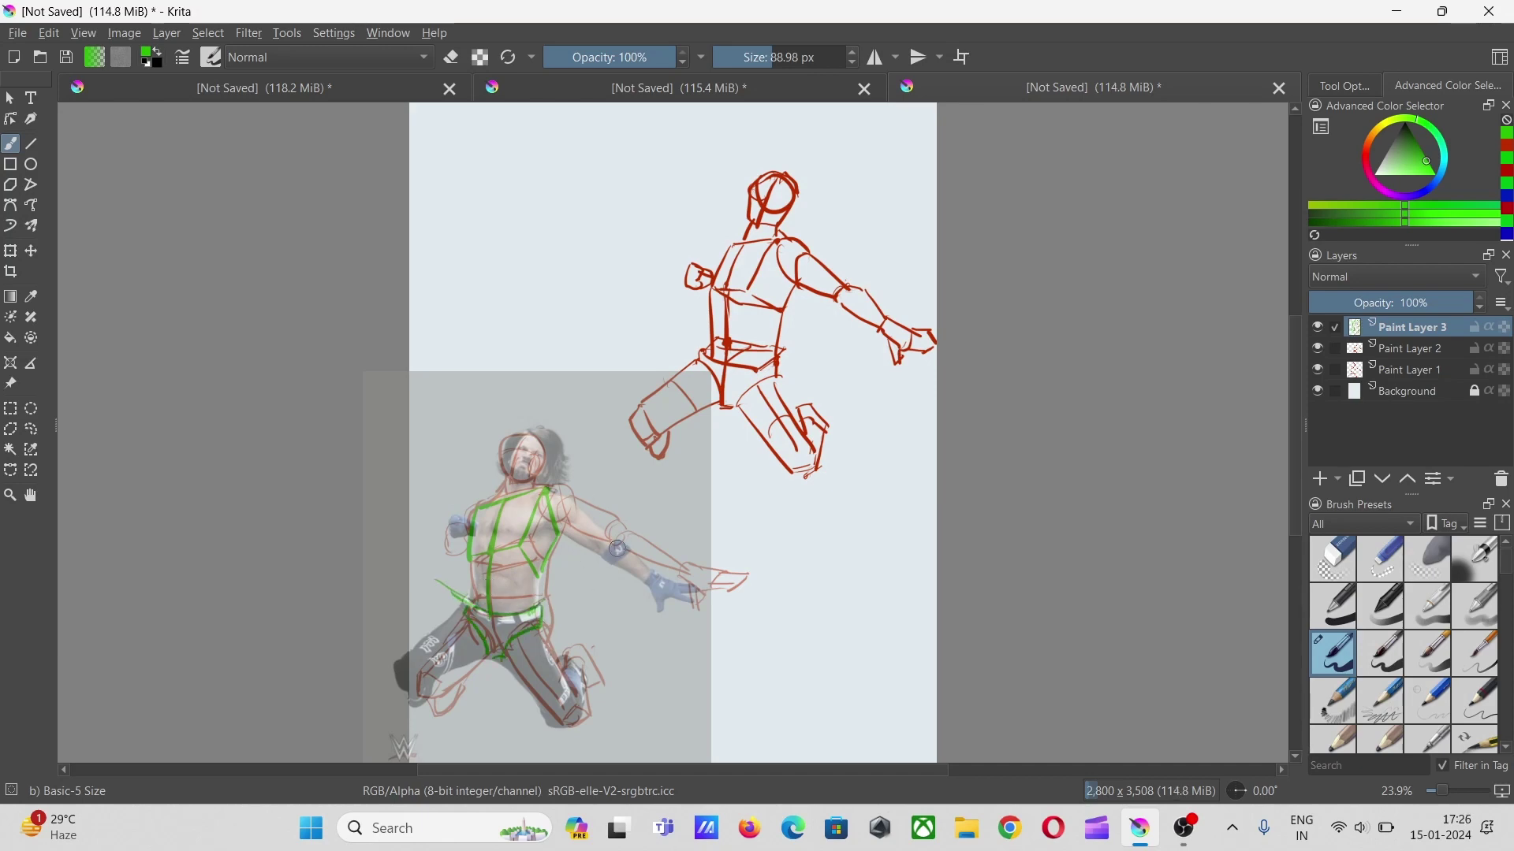
- Fade the reference photo further and hide the green Paint Layer 3
{"action": "left_click", "coordinate": [10, 383]}
{"action": "left_click_drag", "start_coordinate": [1451, 135], "coordinate": [1388, 136]}
{"action": "left_click", "coordinate": [1318, 328]}
- Recolour the observed drawing on Paint Layer 2 blue and lower the layer's opacity to 52%
{"action": "left_click", "coordinate": [1448, 85]}
{"action": "left_click", "coordinate": [1423, 196]}
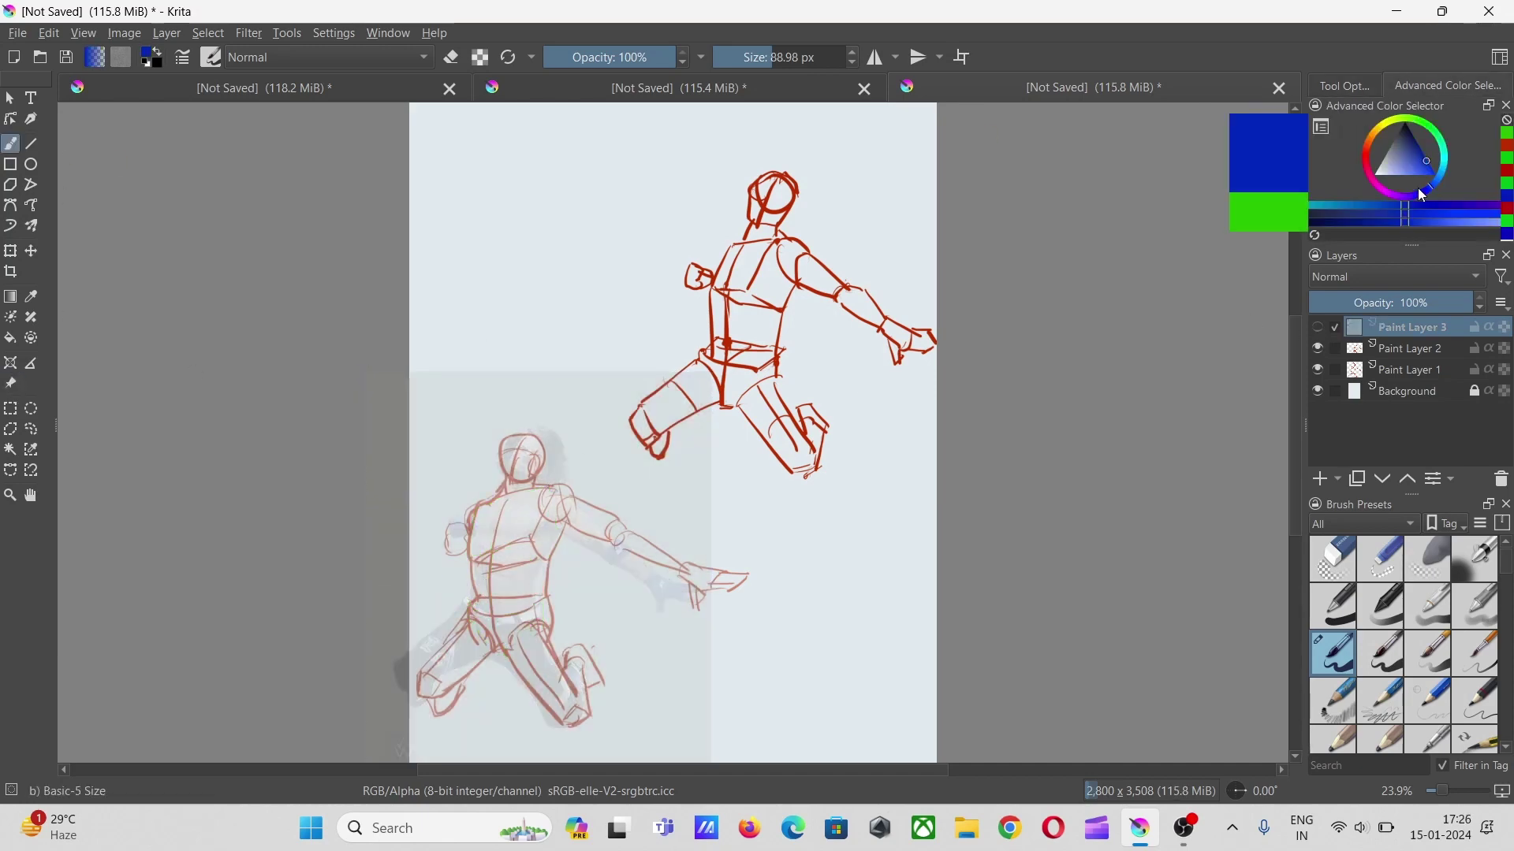
{"action": "left_click", "coordinate": [1411, 348]}
{"action": "key", "text": "shift+BackSpace"}
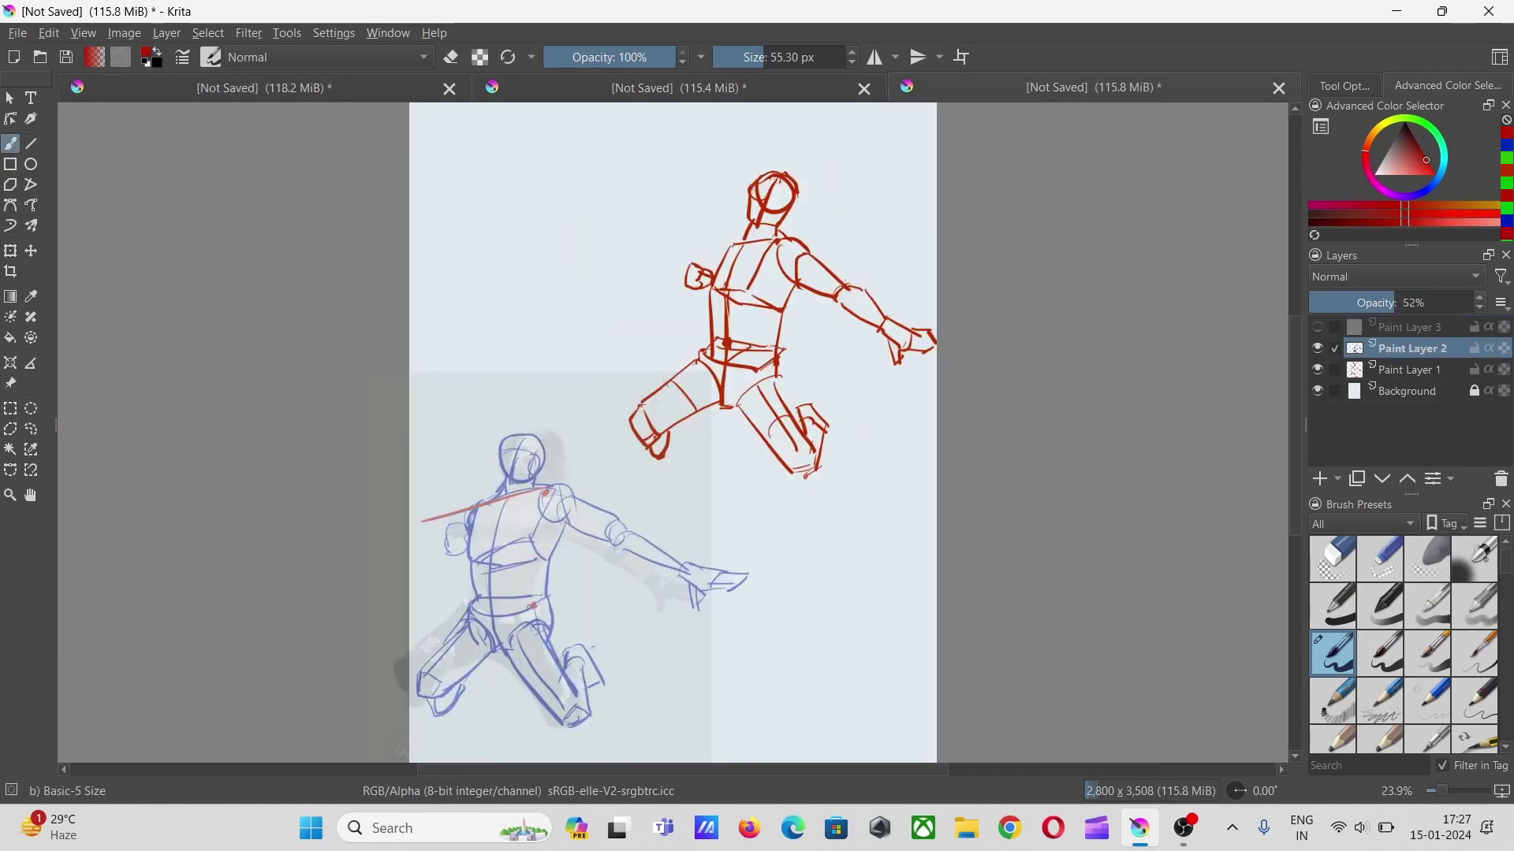
- Draw a red tilt line along the blue figure's hips, and show and activate the green Paint Layer 3
{"action": "left_click_drag", "start_coordinate": [552, 605], "coordinate": [409, 616]}
{"action": "left_click", "coordinate": [1318, 327]}
{"action": "left_click", "coordinate": [1411, 327]}
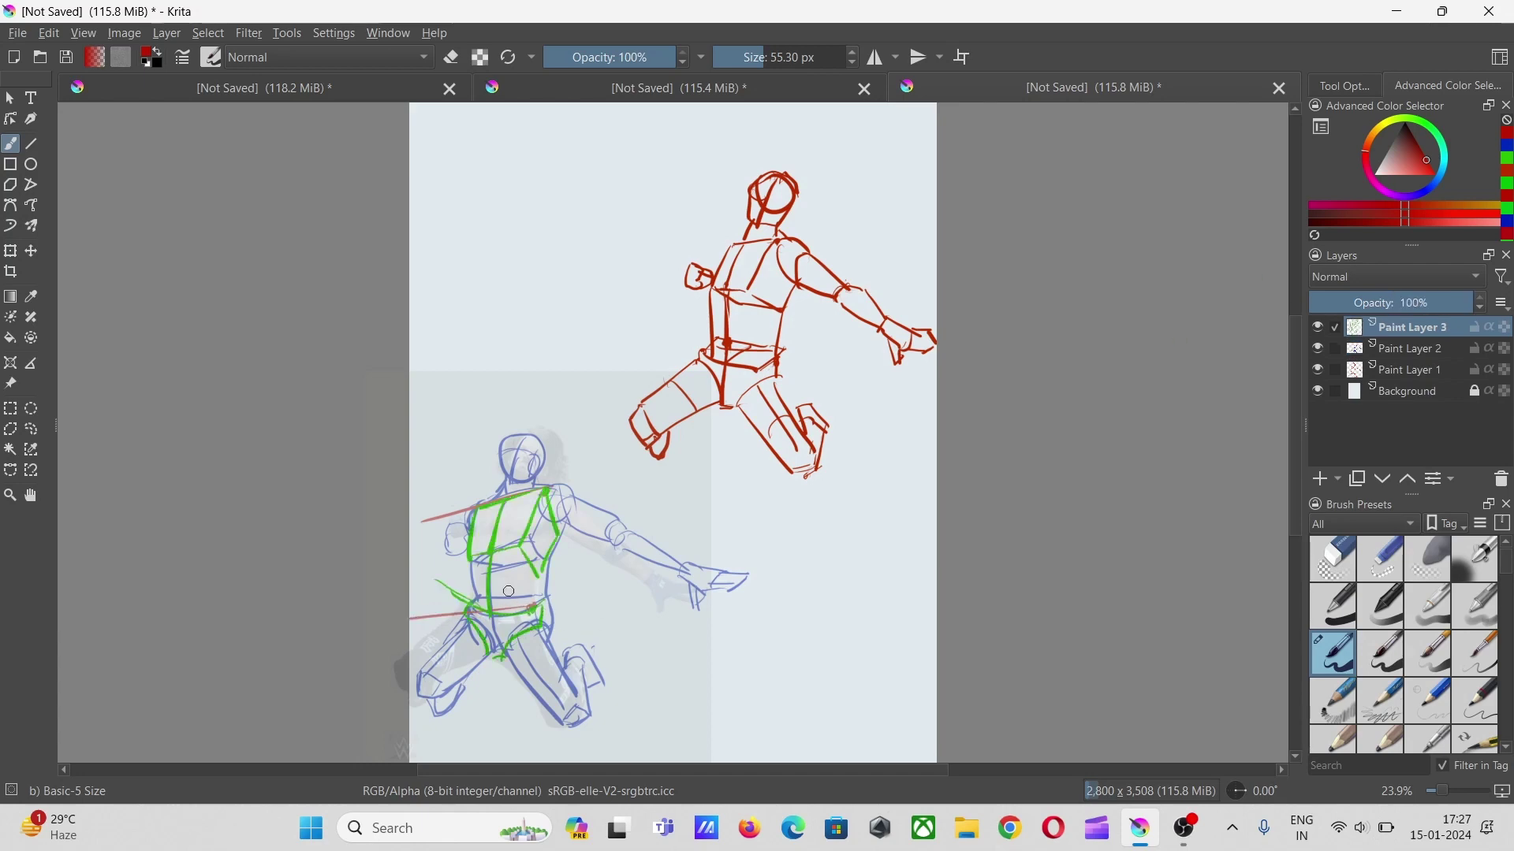
- Draw a green hip tilt line on Paint Layer 3 and toggle Paint Layer 2's visibility to compare the tilts
{"action": "left_click", "coordinate": [511, 611], "text": "ctrl"}
{"action": "left_click", "coordinate": [1319, 348]}
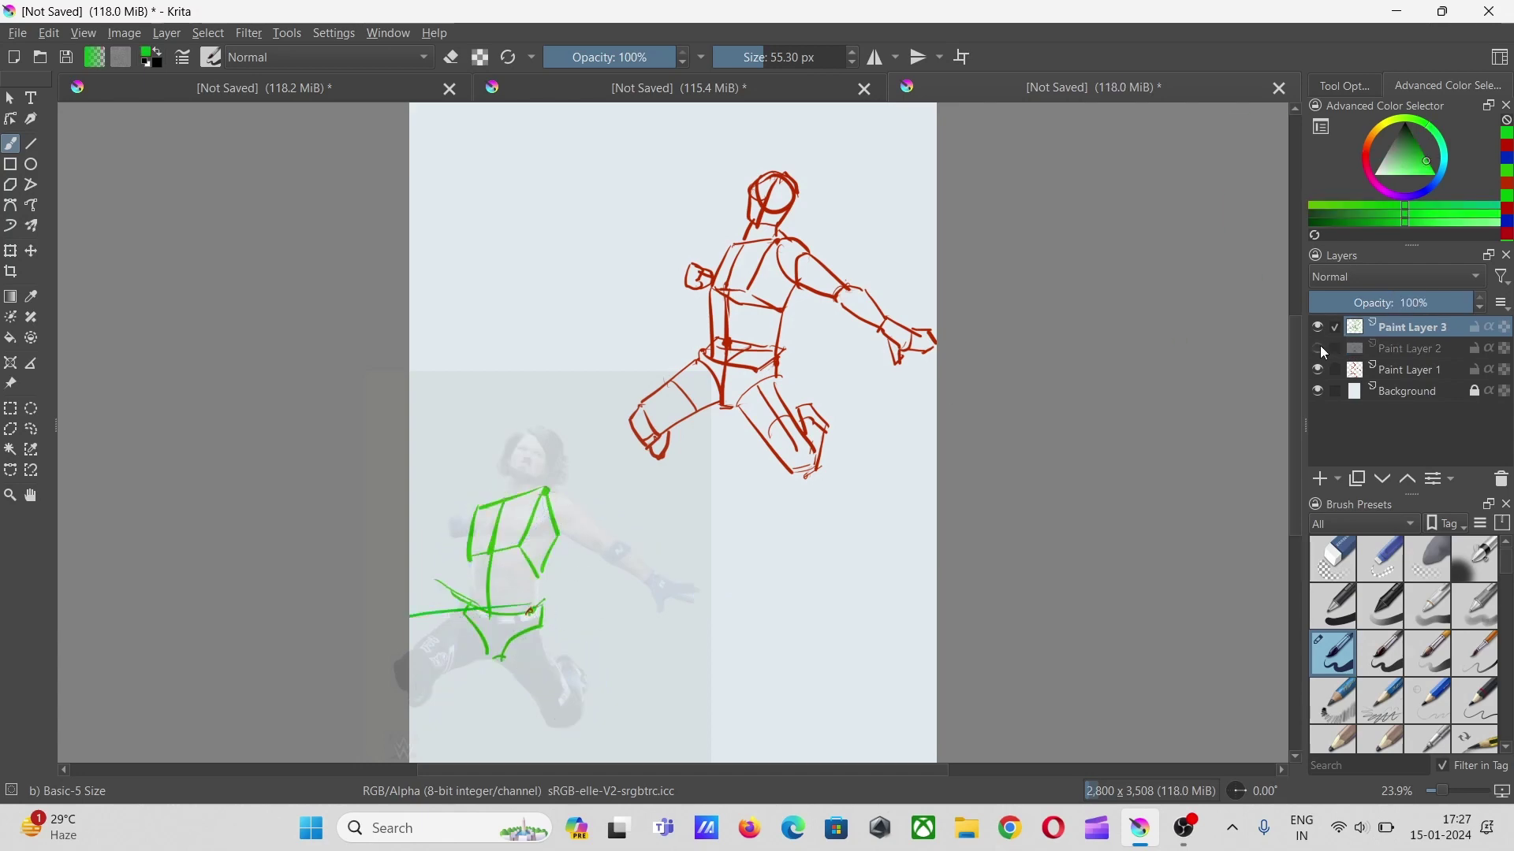
{"action": "left_click", "coordinate": [1320, 348]}
- Scale the reference photo down and move it above the blue figure, beside the red tracing
{"action": "left_click", "coordinate": [10, 384]}
{"action": "left_click_drag", "start_coordinate": [537, 566], "coordinate": [512, 268]}
- Delete Paint Layer 3 and move the blue figure directly below the red tracing
{"action": "key", "text": "shift+Delete"}
{"action": "key", "text": "ctrl+t"}
{"action": "mouse_move", "coordinate": [412, 585]}
{"action": "left_mouse_down"}
{"action": "mouse_move", "coordinate": [616, 327]}
{"action": "mouse_move", "coordinate": [623, 609]}
{"action": "mouse_move", "coordinate": [625, 590]}
{"action": "left_mouse_up"}
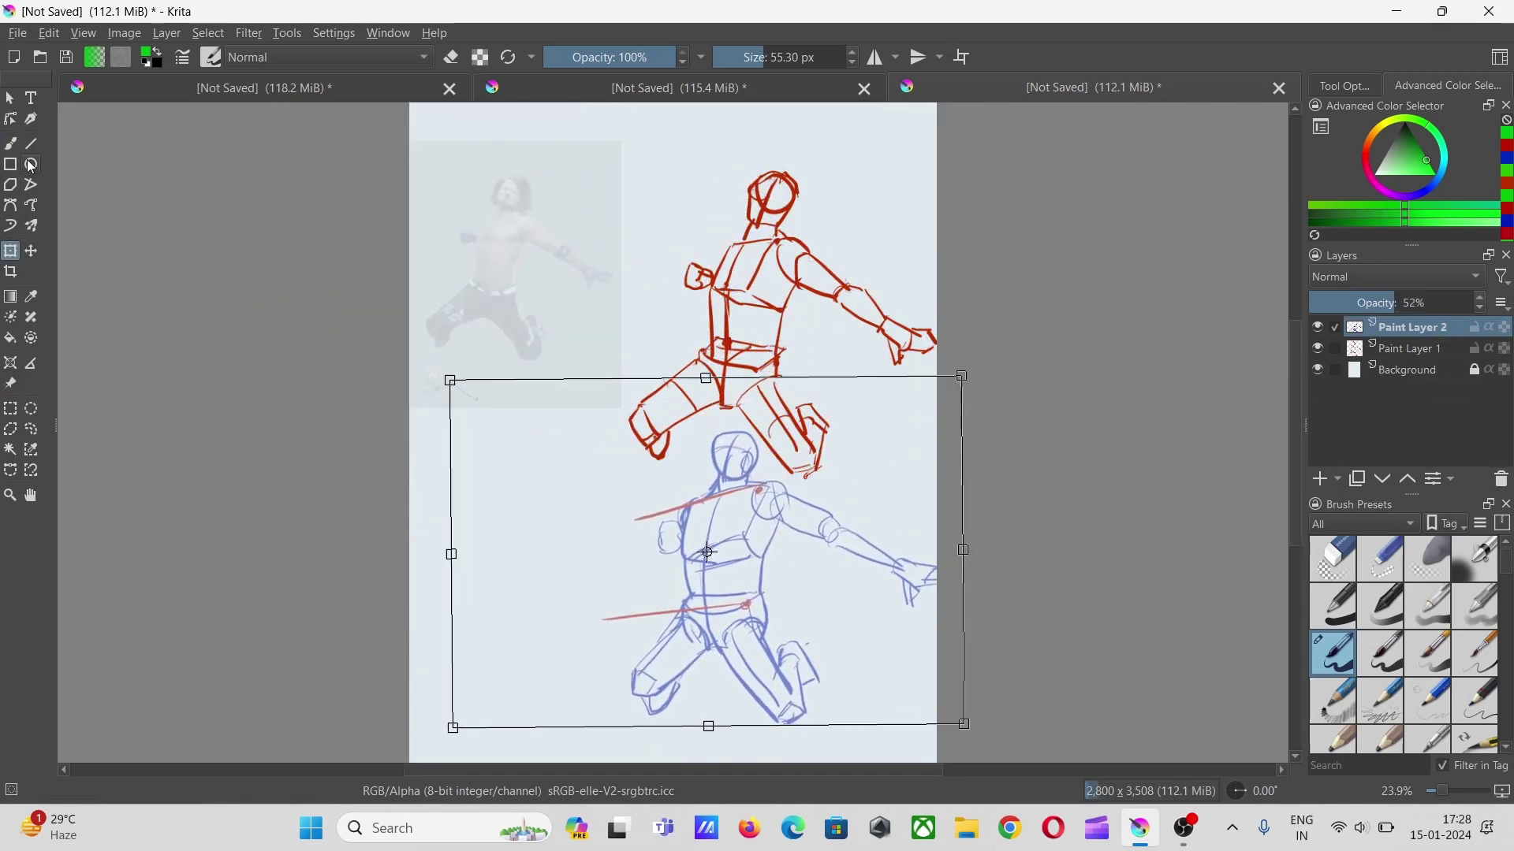